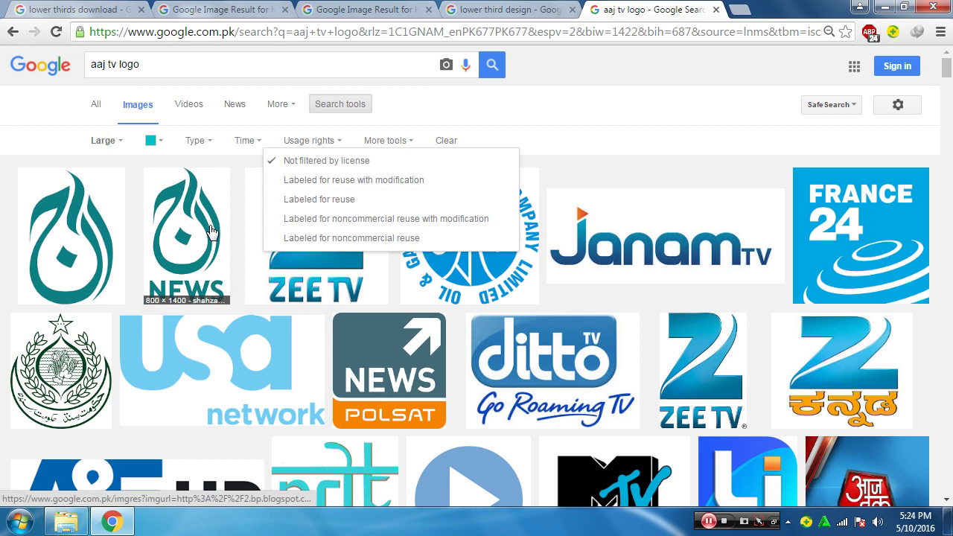
Open the first teal Aaj TV logo result in a new tab, view it, and return to the search results
right_click(59, 237)
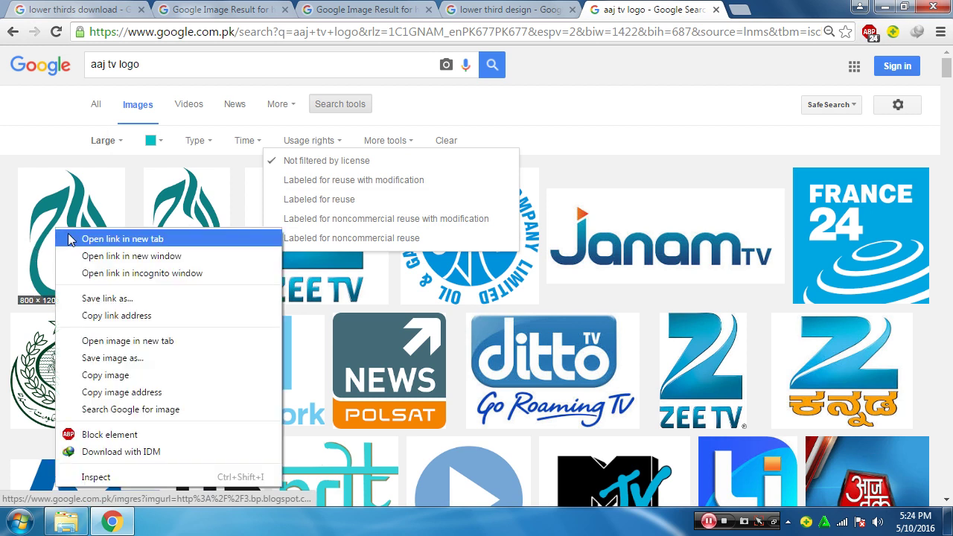
click(73, 244)
click(745, 9)
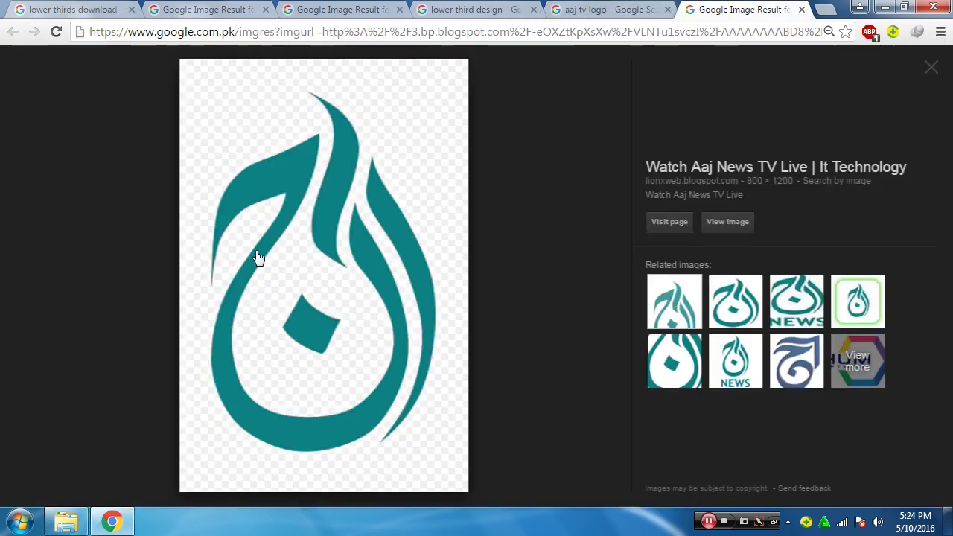
right_click(300, 192)
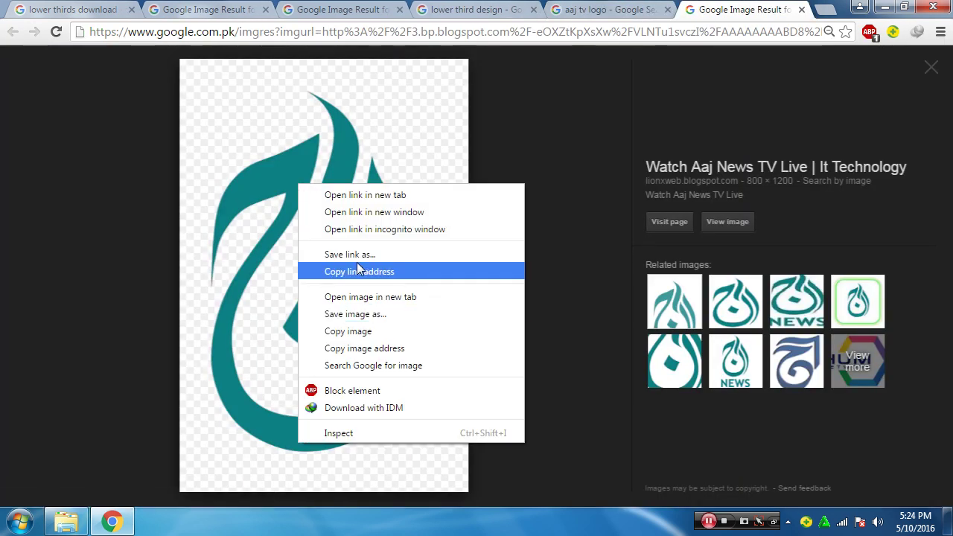
click(642, 7)
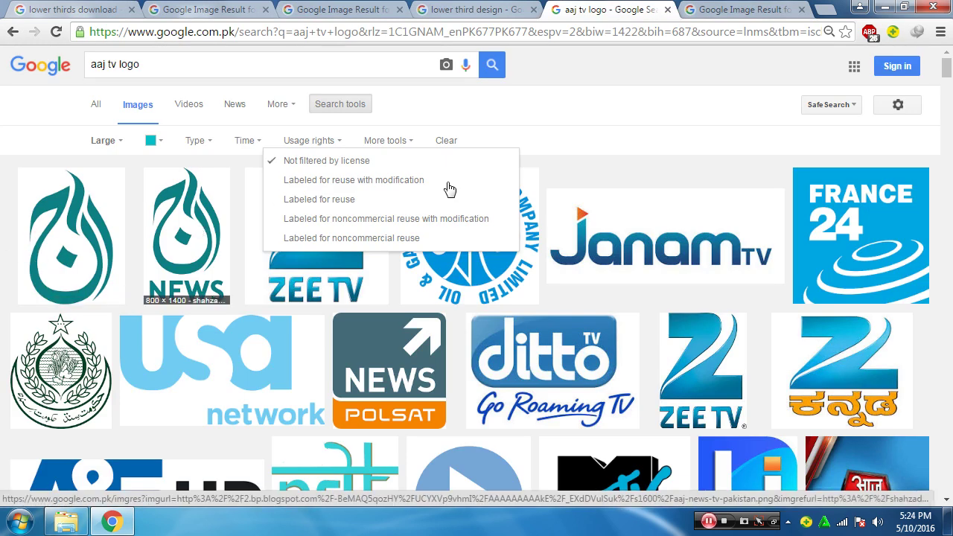
Expand the first teal logo result and save its thumbnail to the Desktop as download.png
right_click(78, 224)
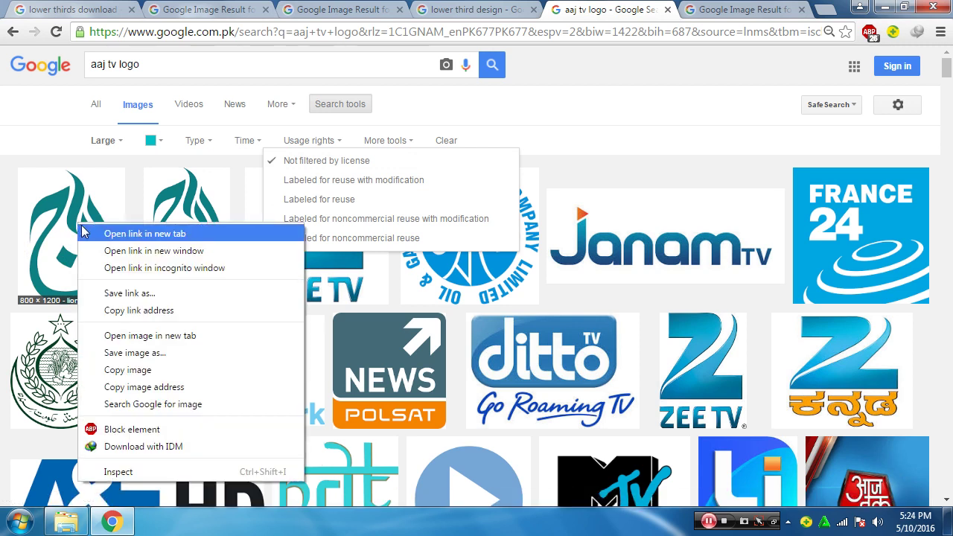
click(492, 111)
click(491, 110)
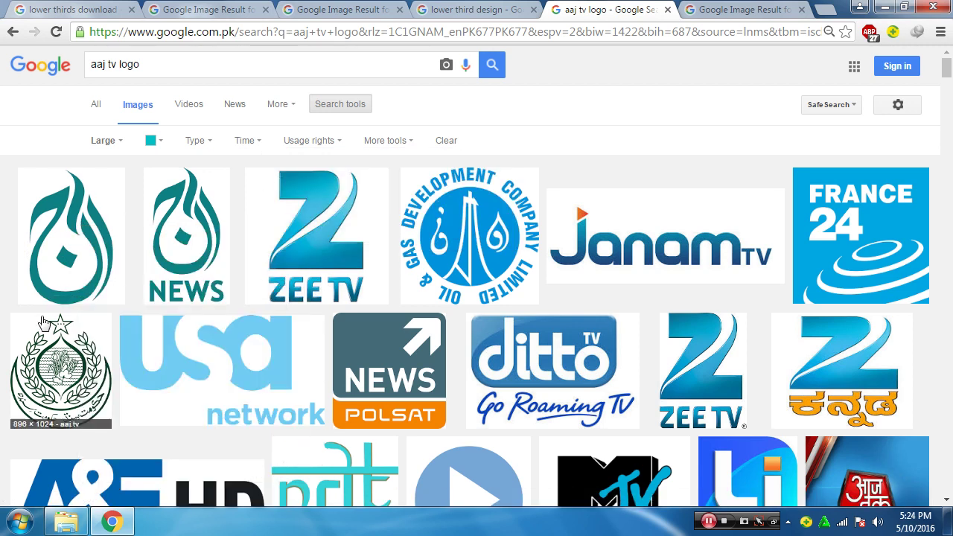
click(72, 237)
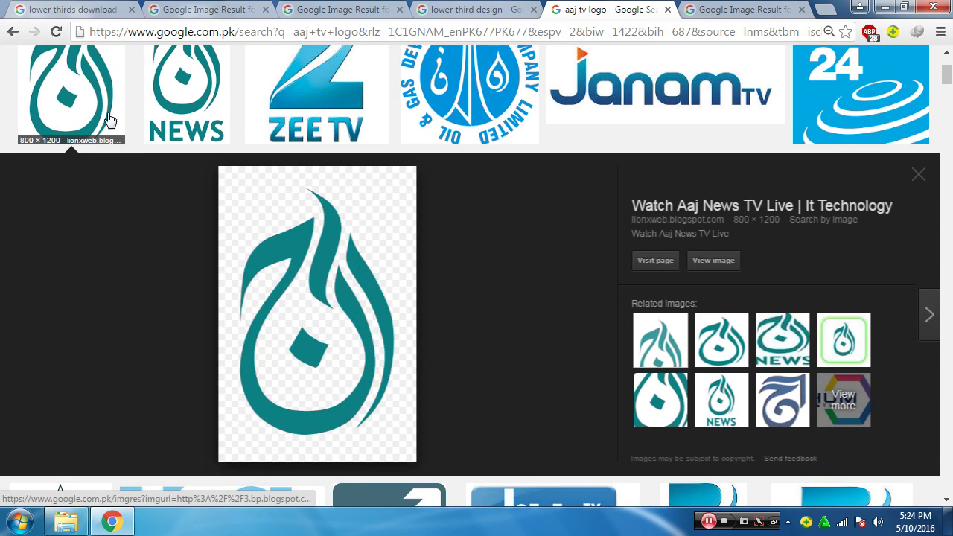
right_click(66, 85)
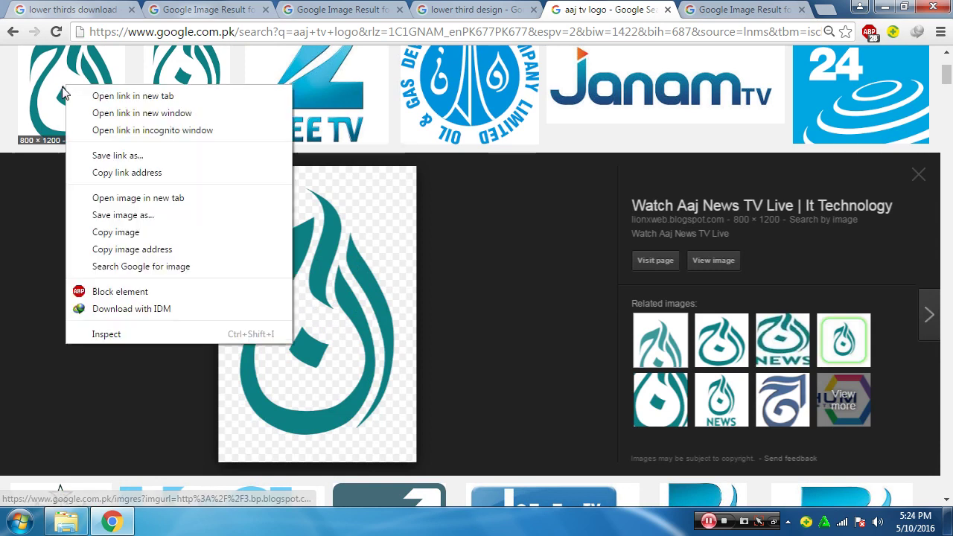
click(134, 216)
click(592, 468)
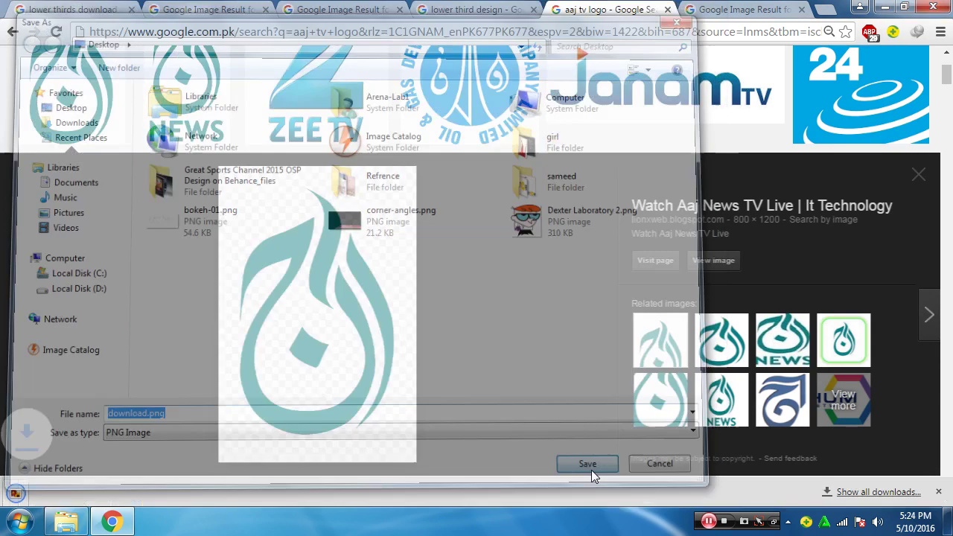
Save the enlarged logo image from the separately opened result tab as aaj_tv.png
click(740, 10)
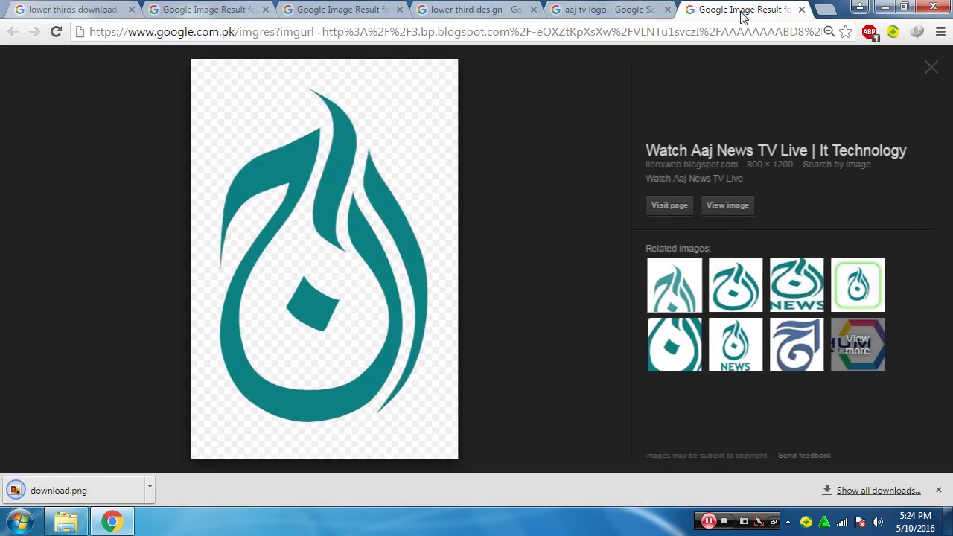
right_click(334, 193)
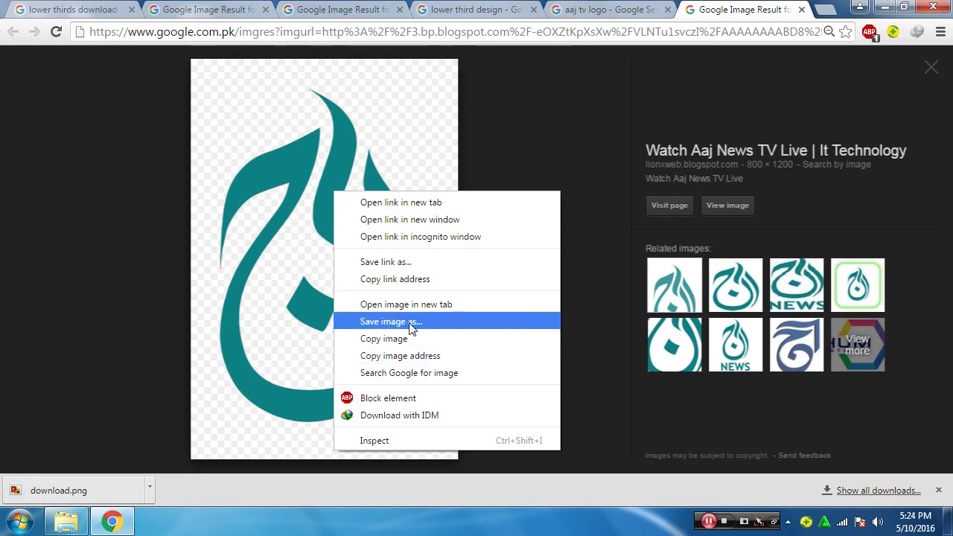
click(412, 329)
click(596, 471)
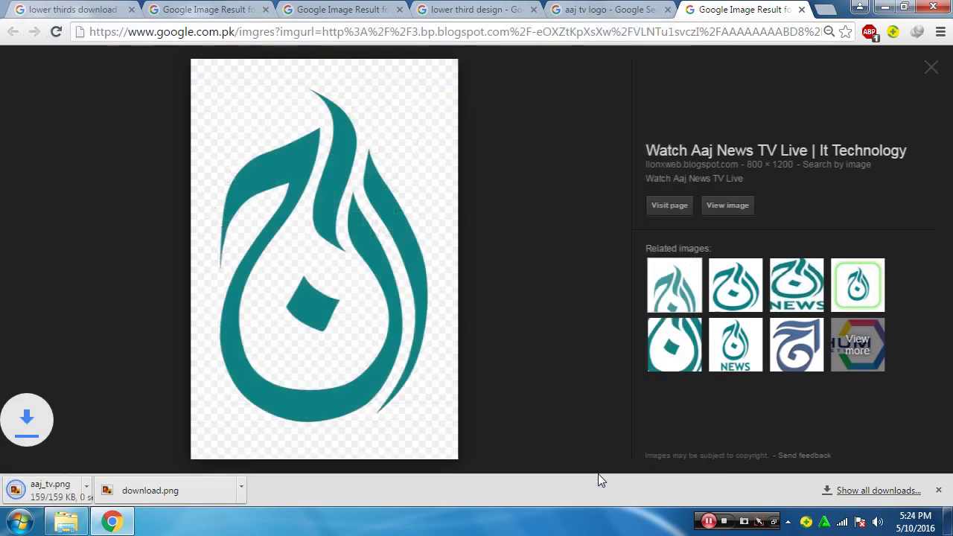
Launch Adobe Illustrator CS6 and open download.png from the Desktop
click(20, 521)
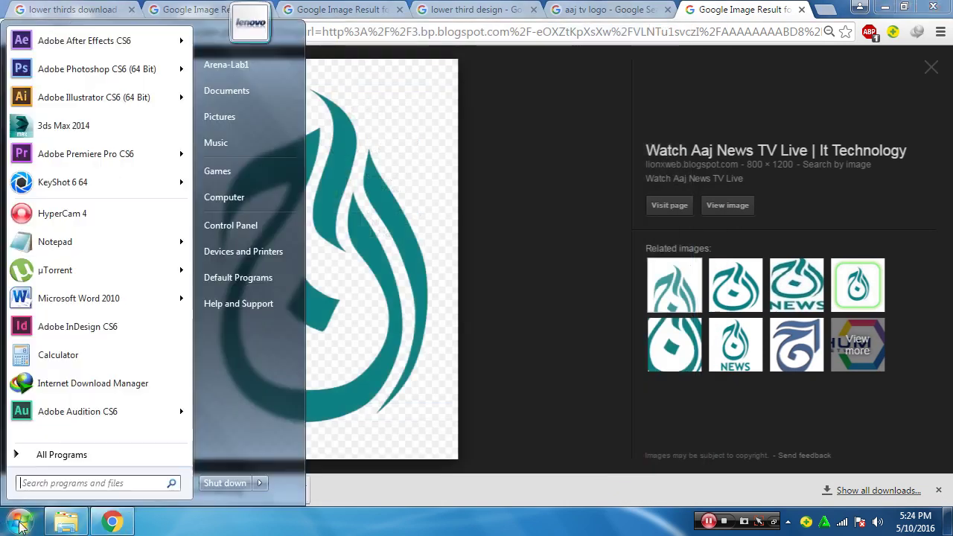
click(102, 97)
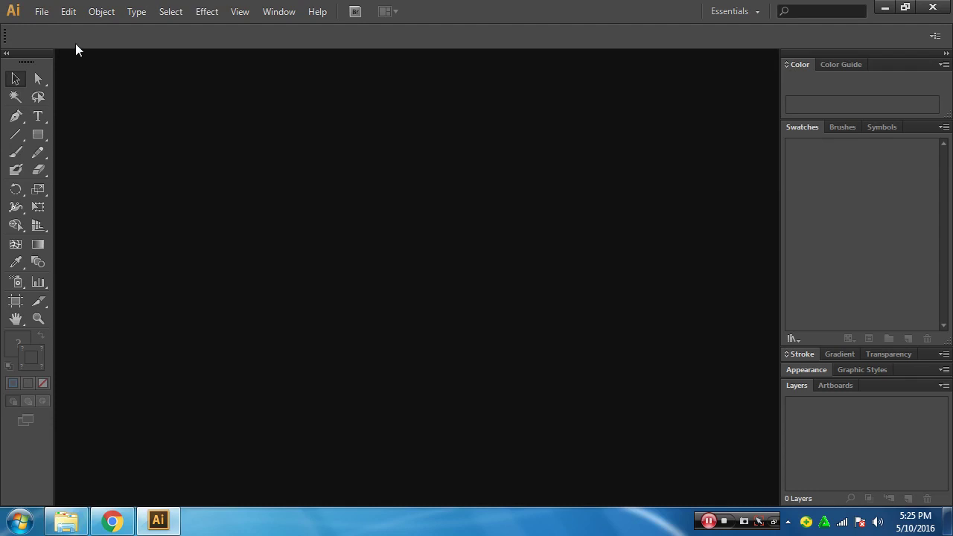
click(43, 12)
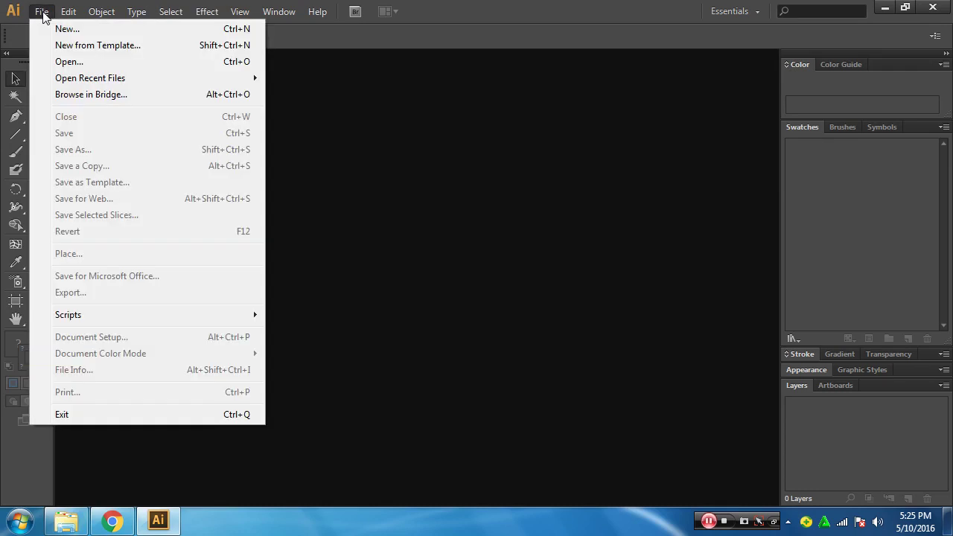
click(75, 66)
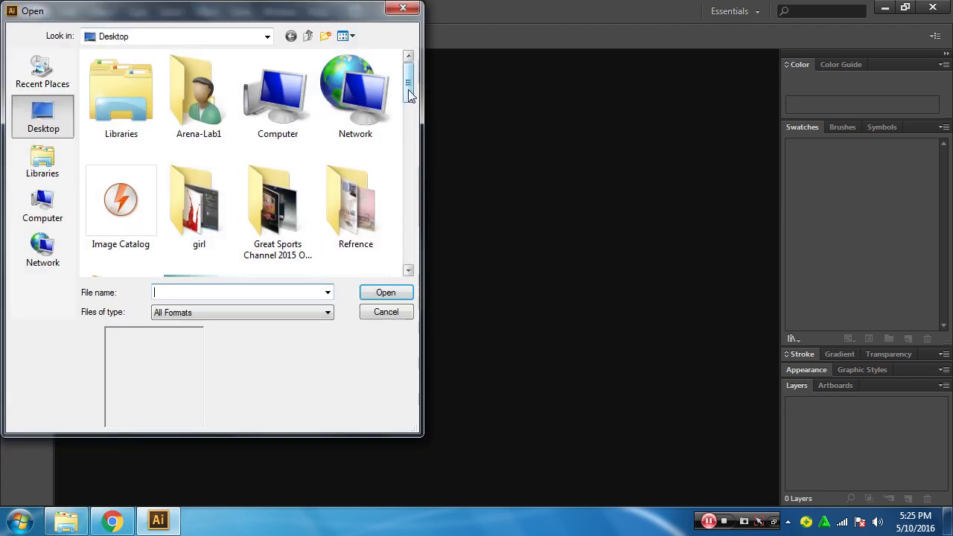
drag(408, 90, 411, 187)
click(276, 183)
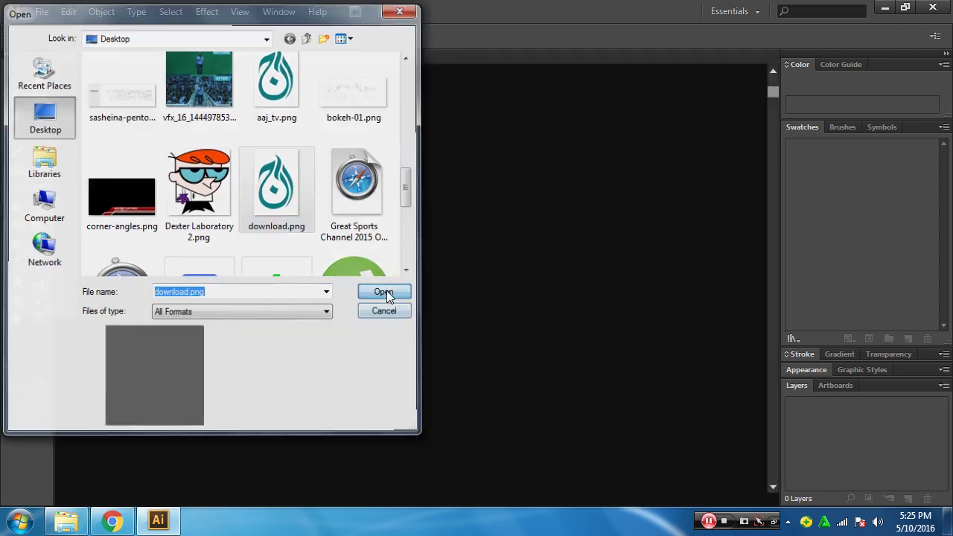
click(387, 291)
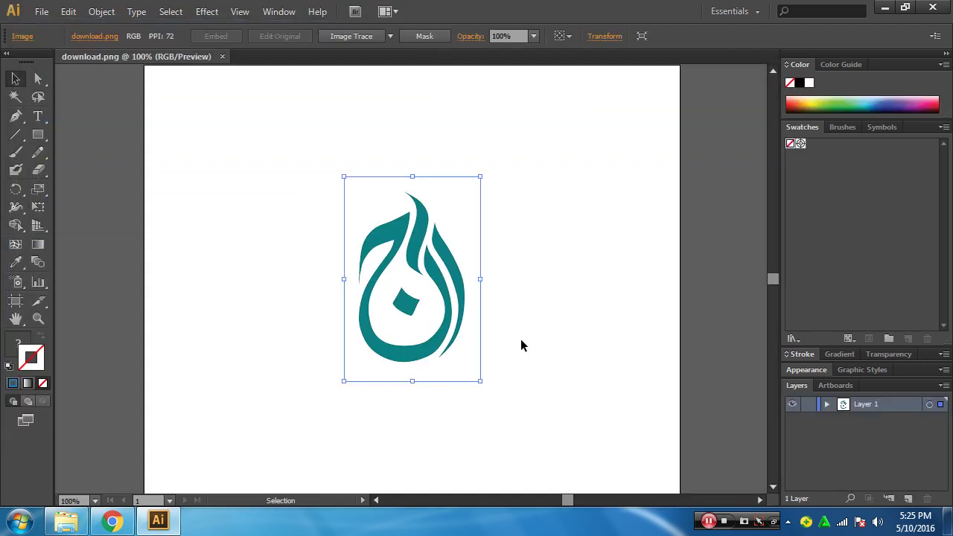
Enlarge the logo image to about twice its size and inspect its edges up close
drag(479, 177, 632, 99)
click(469, 208)
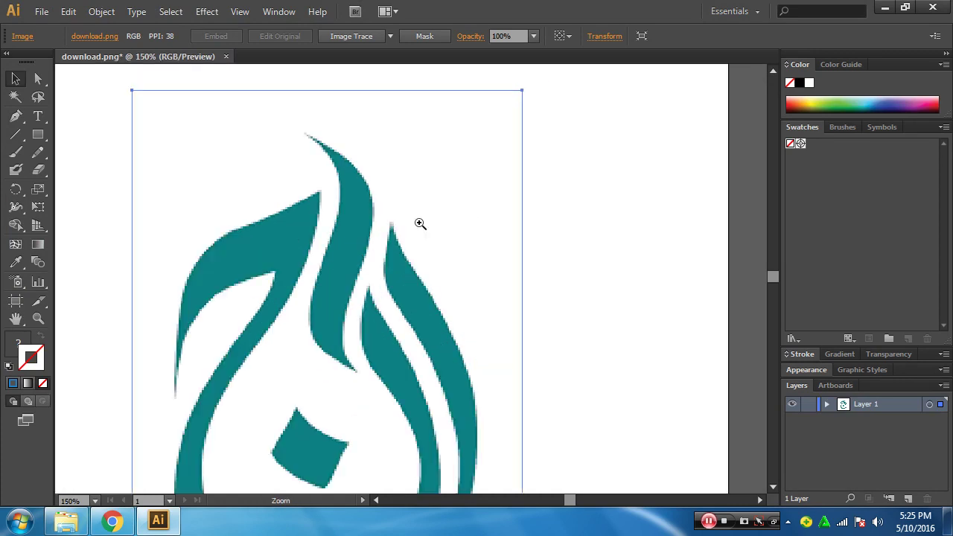
click(377, 239)
ctrl+click(376, 240)
ctrl+click(376, 241)
ctrl+click(376, 240)
drag(489, 323, 437, 230)
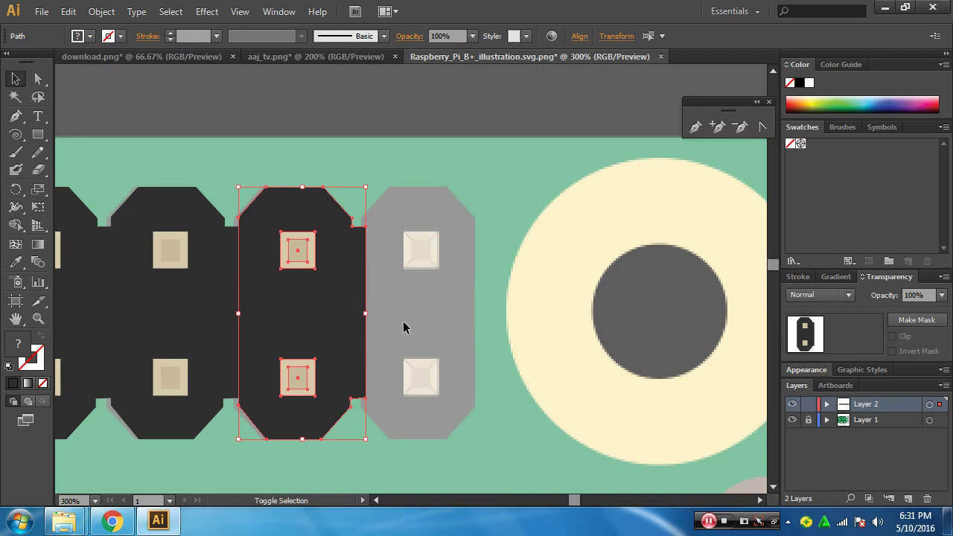
Duplicate the selected black pin segment onto the last grey slot of the Raspberry Pi header row
drag(315, 323, 435, 324)
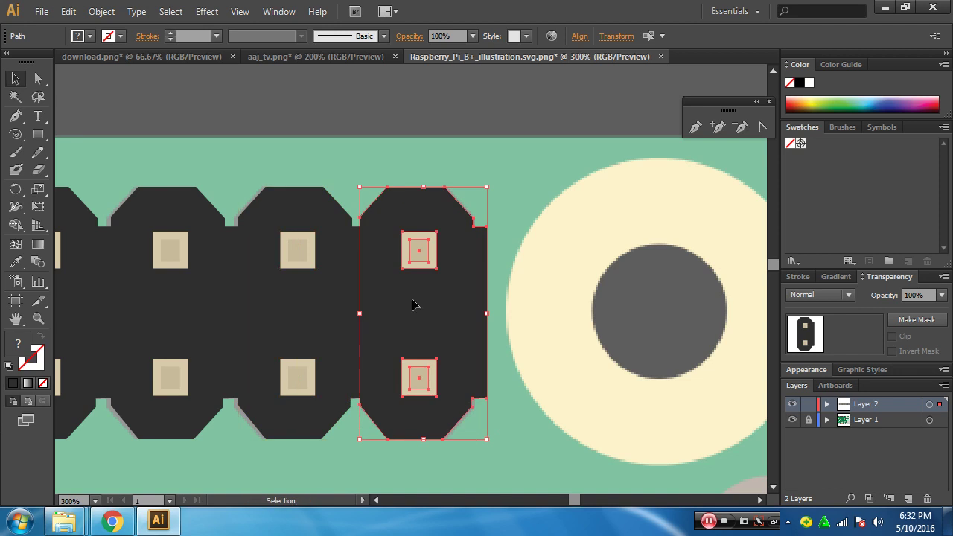
Move the copied pin segment off the header onto the empty area above the green board
drag(423, 264, 418, 397)
drag(414, 383, 486, 140)
drag(459, 251, 446, 382)
drag(479, 293, 478, 235)
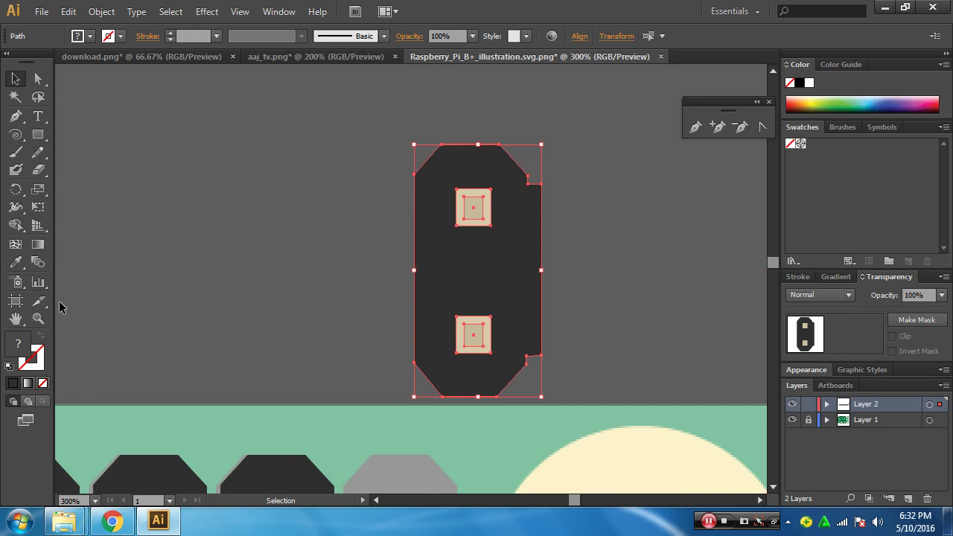
Reflect the moved pin segment across the vertical axis with the preview enabled
drag(20, 195, 52, 209)
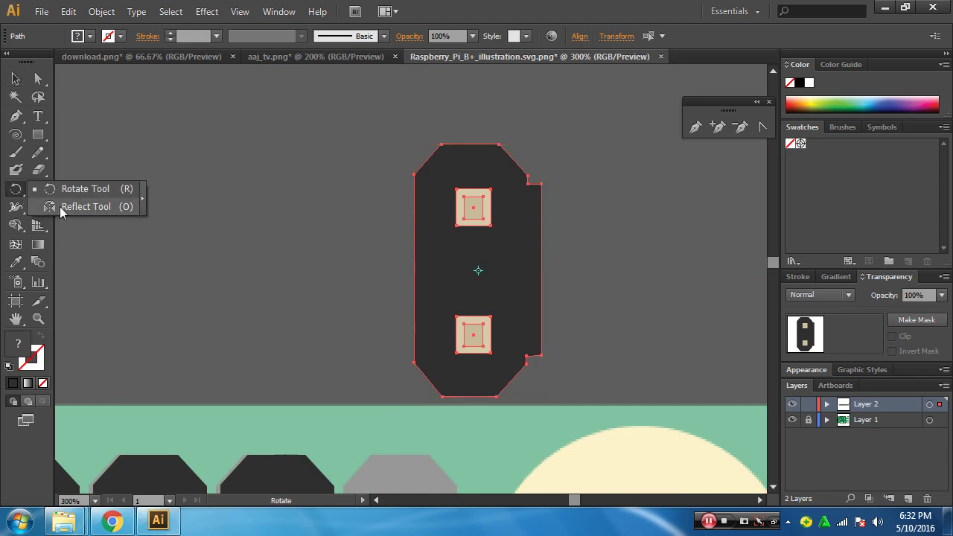
drag(60, 208, 61, 206)
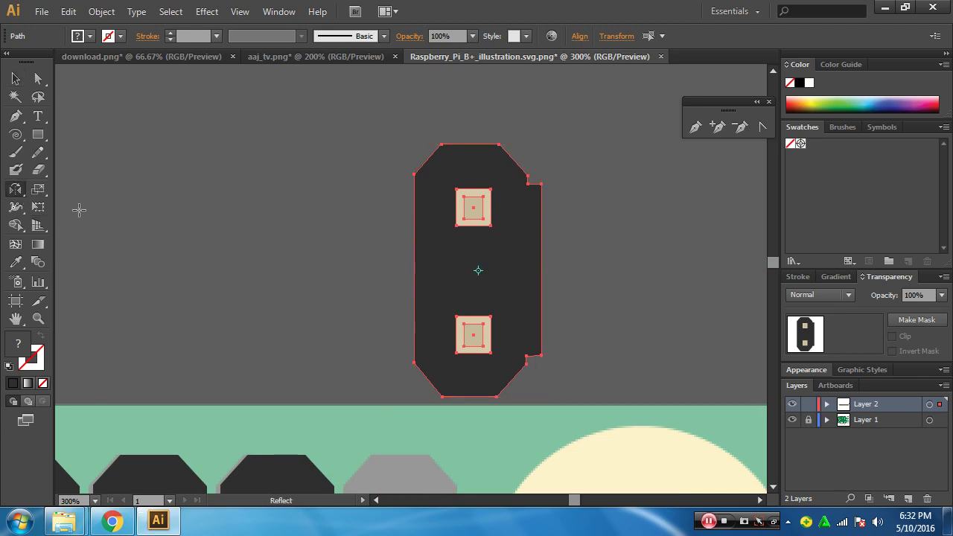
drag(506, 238, 458, 252)
double_click(16, 190)
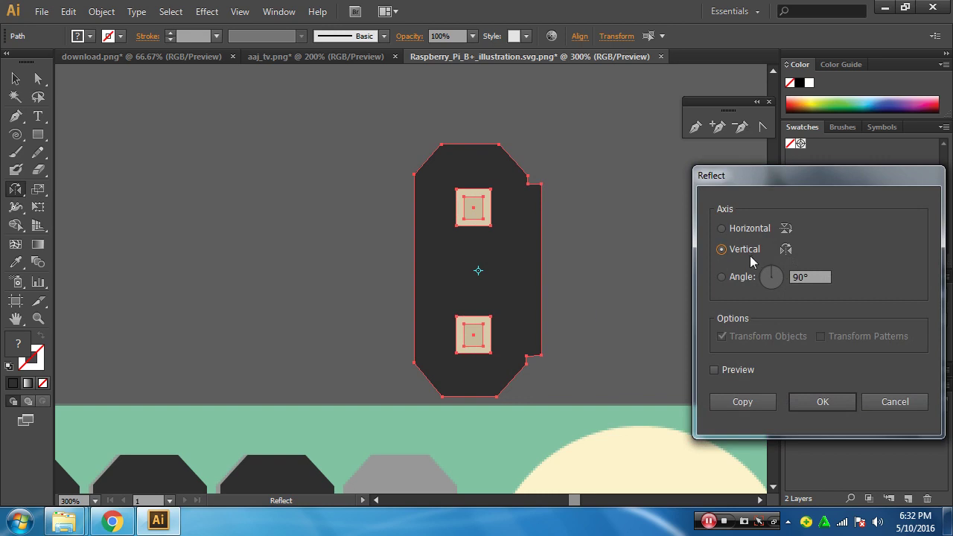
click(714, 370)
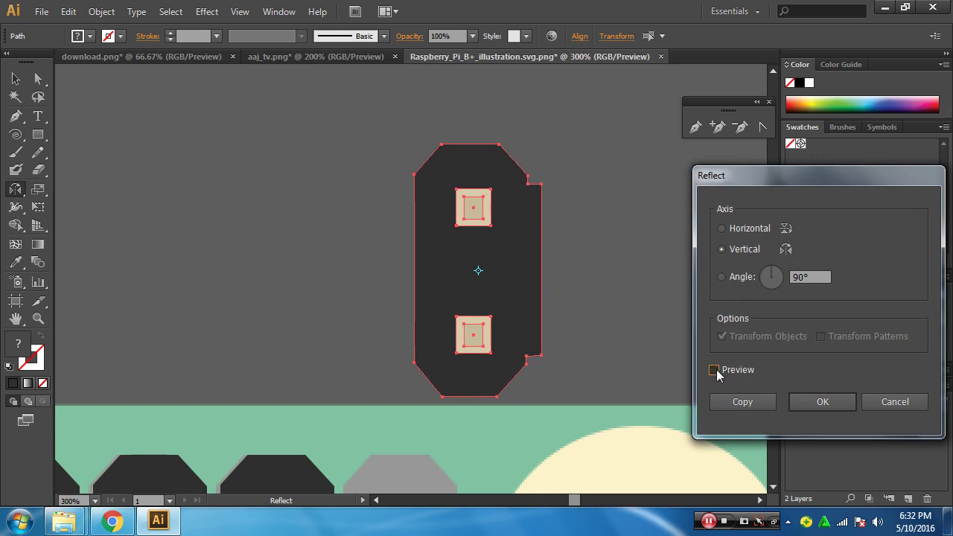
click(715, 370)
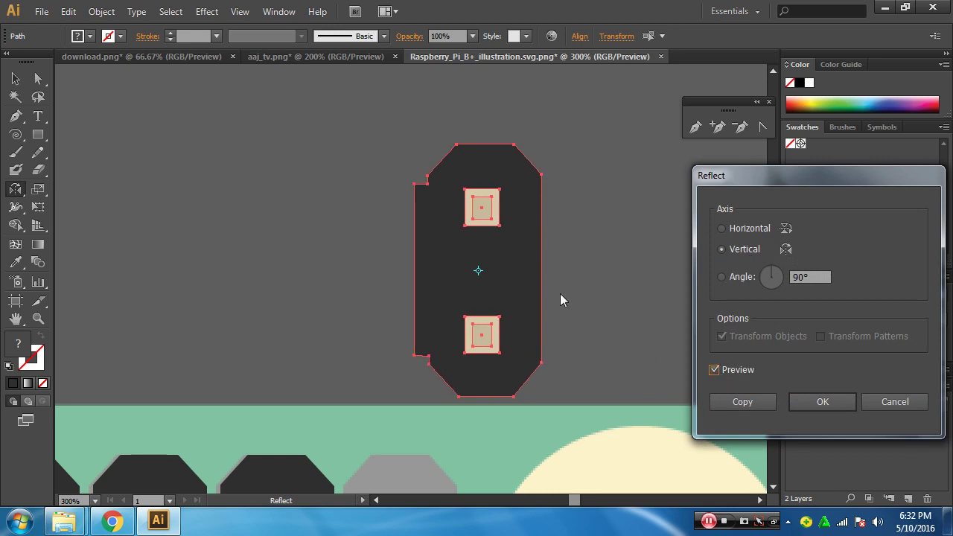
click(822, 403)
Try to move the reflected pin segment back over the last grey header slot
scroll(489, 362, down, 3)
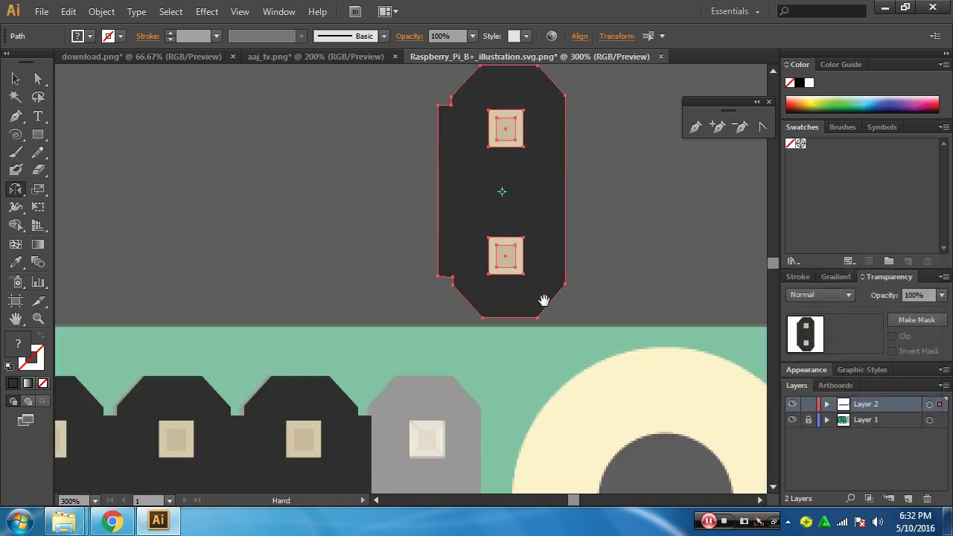
click(15, 78)
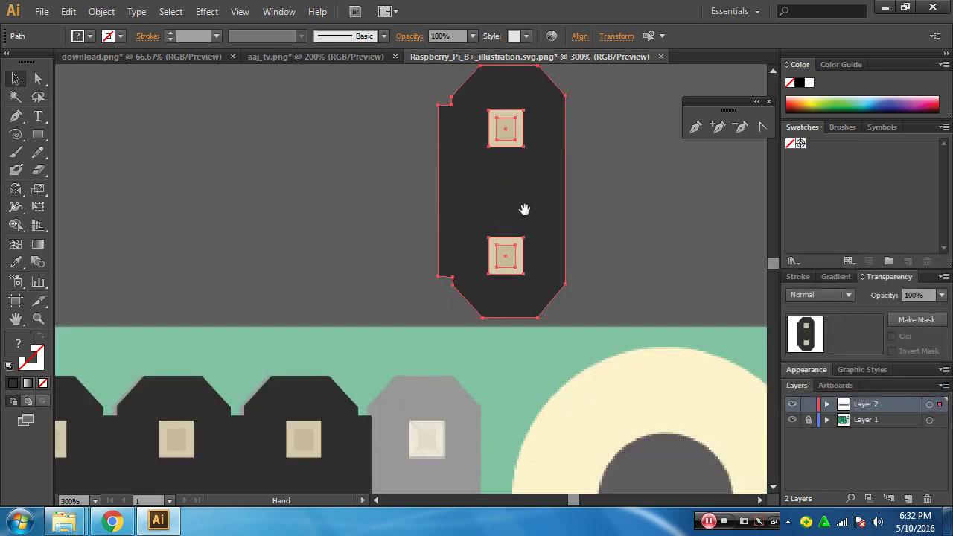
drag(523, 206, 414, 417)
drag(415, 408, 411, 289)
Undo the moves and the reflection, leaving the unreflected copy selected on the last header slot
key(ctrl+z)
key(ctrl+z)
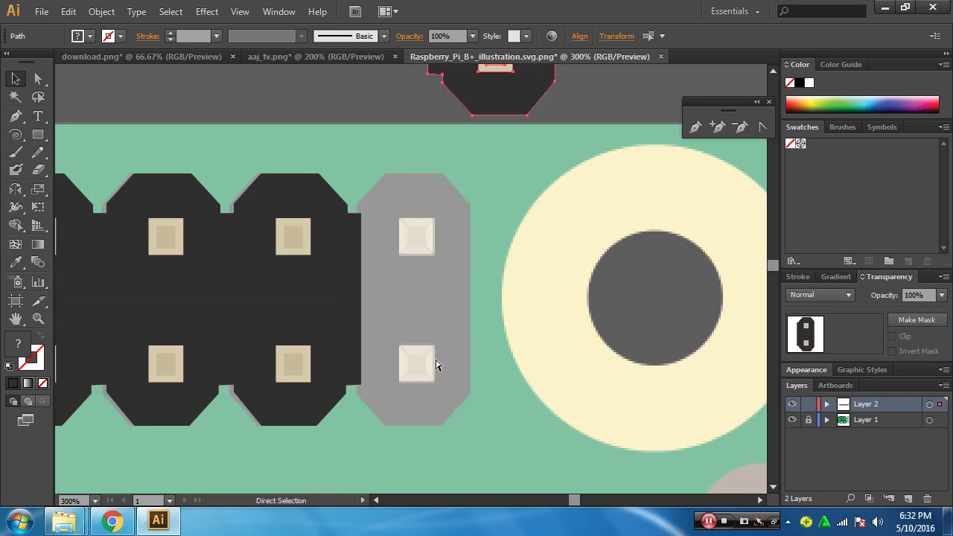
key(ctrl+z)
key(ctrl+z)
key(ctrl+shift+z)
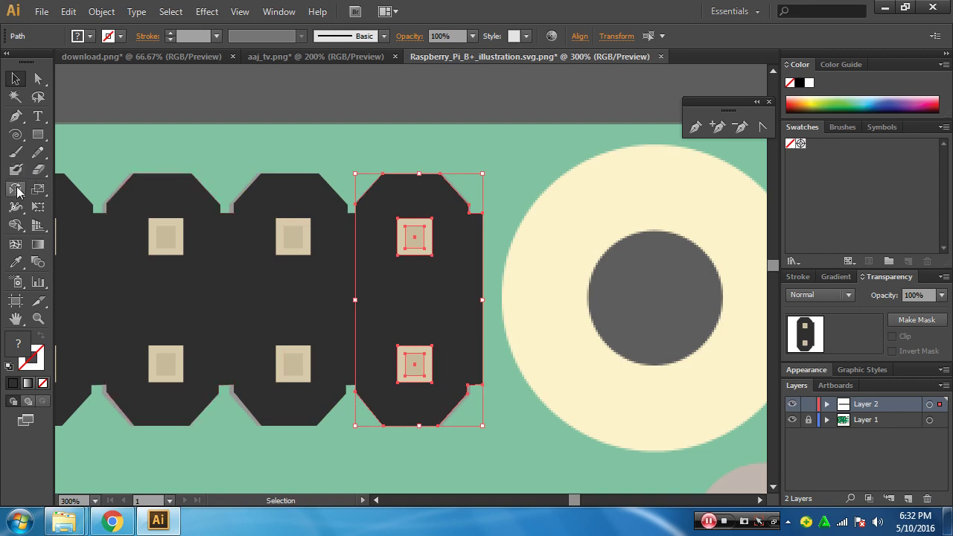
Reflect the last pin segment across the vertical axis, nudge it left to align over the grey slot, and deselect it
double_click(17, 191)
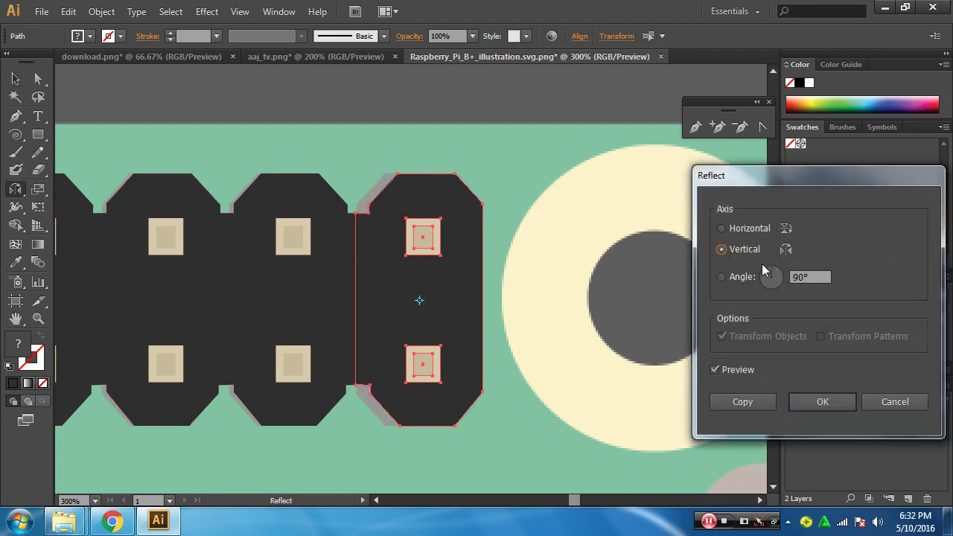
click(801, 403)
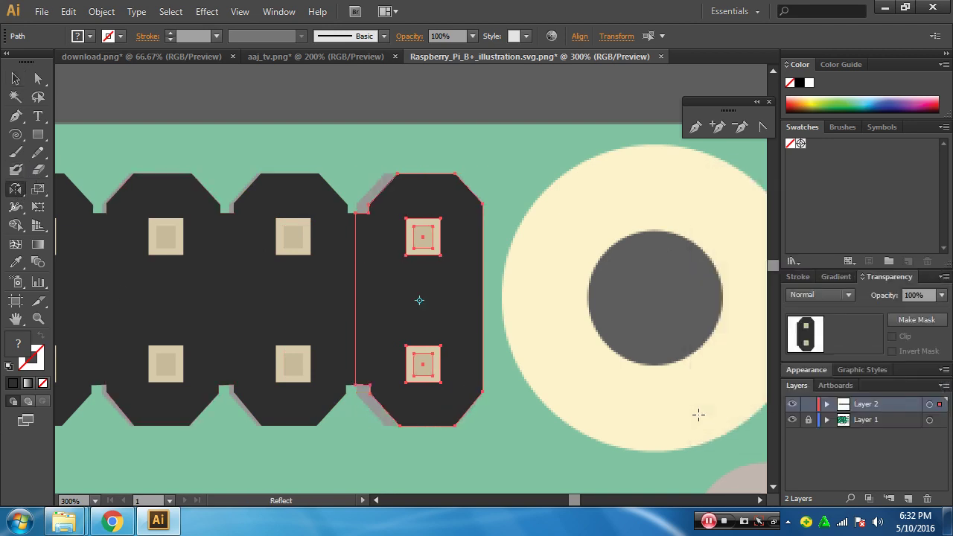
key(Left)
key(Left)
key(Left)
key(Left)
key(Left)
key(Left)
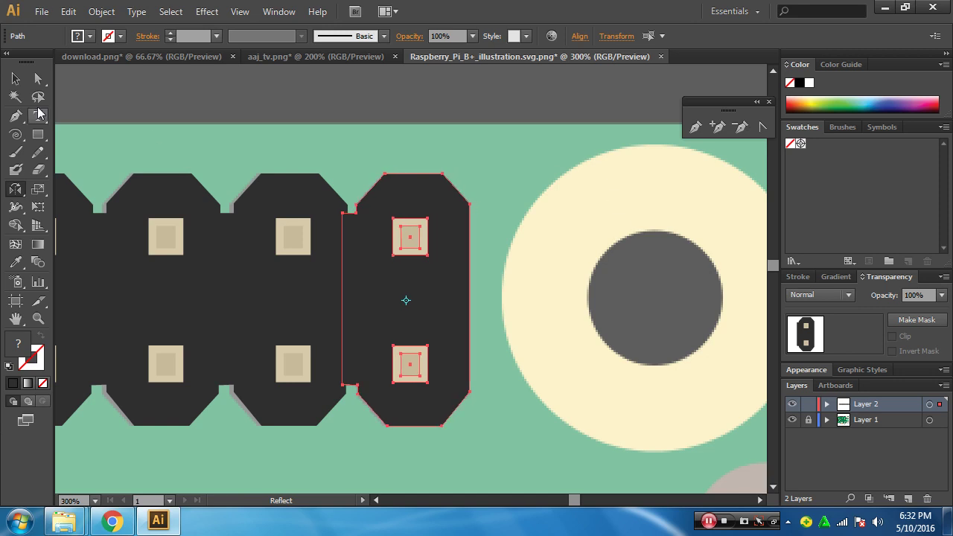
click(14, 80)
click(224, 84)
key(space)
drag(640, 294, 556, 308)
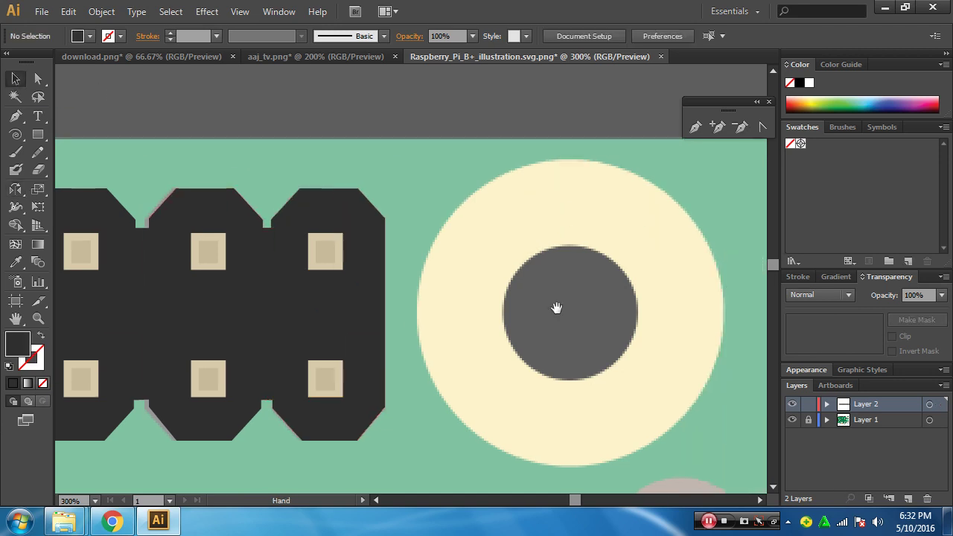
Copy the circle outlines of the top-left mounting hole onto the mounting hole beyond the other end of the pin header
key(space)
drag(428, 308, 438, 255)
key(ctrl+alt+space)
alt+click(476, 293)
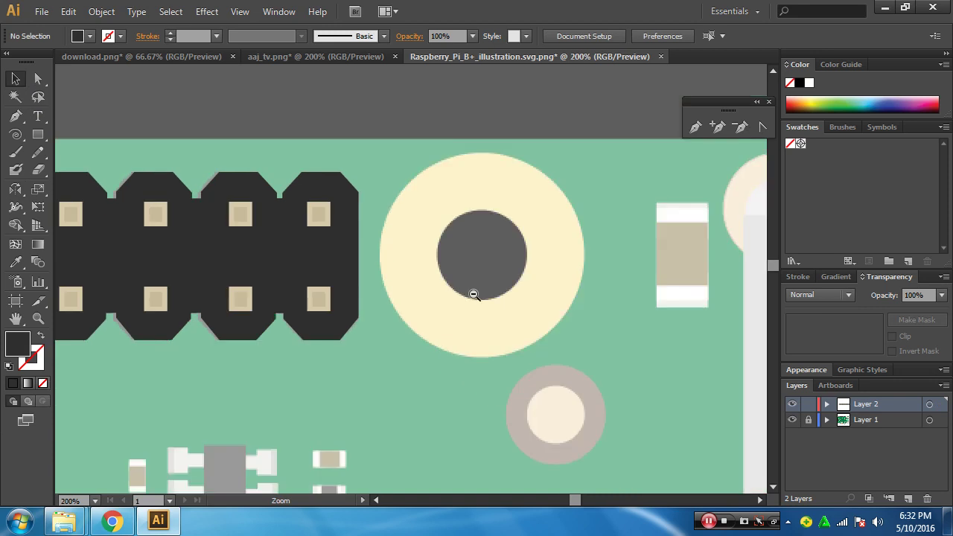
alt+click(455, 297)
alt+click(280, 351)
alt+click(411, 319)
key(space)
drag(410, 319, 766, 293)
drag(376, 247, 287, 291)
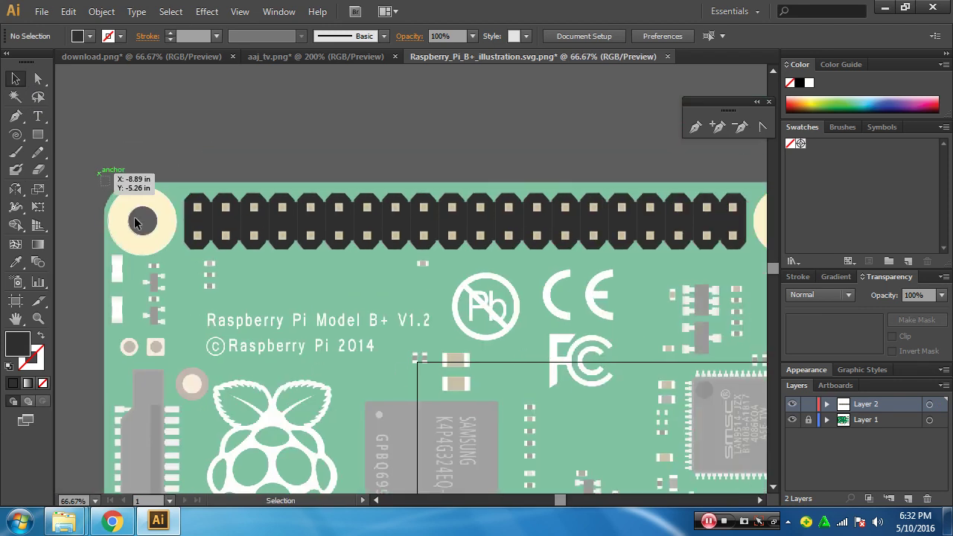
drag(99, 170, 162, 248)
key(space)
drag(264, 251, 221, 340)
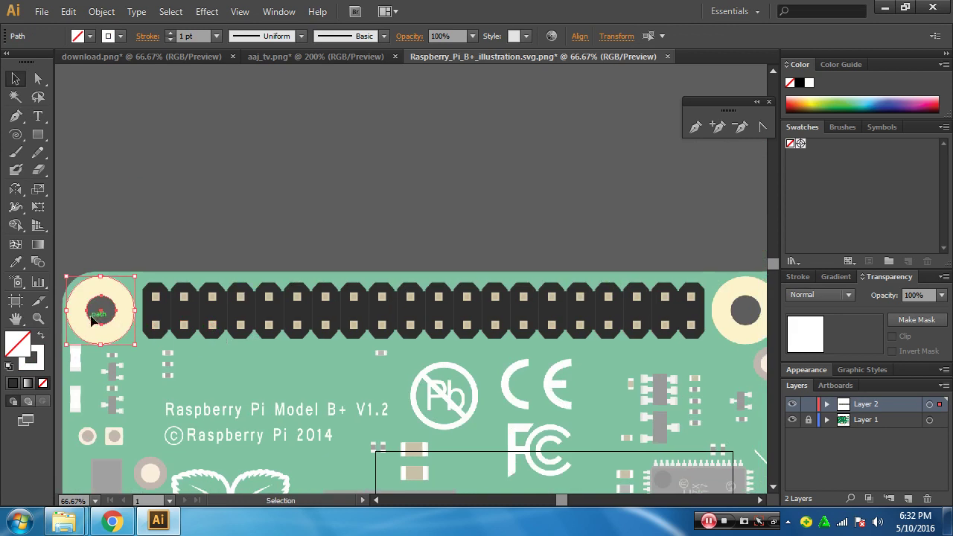
drag(96, 319, 80, 335)
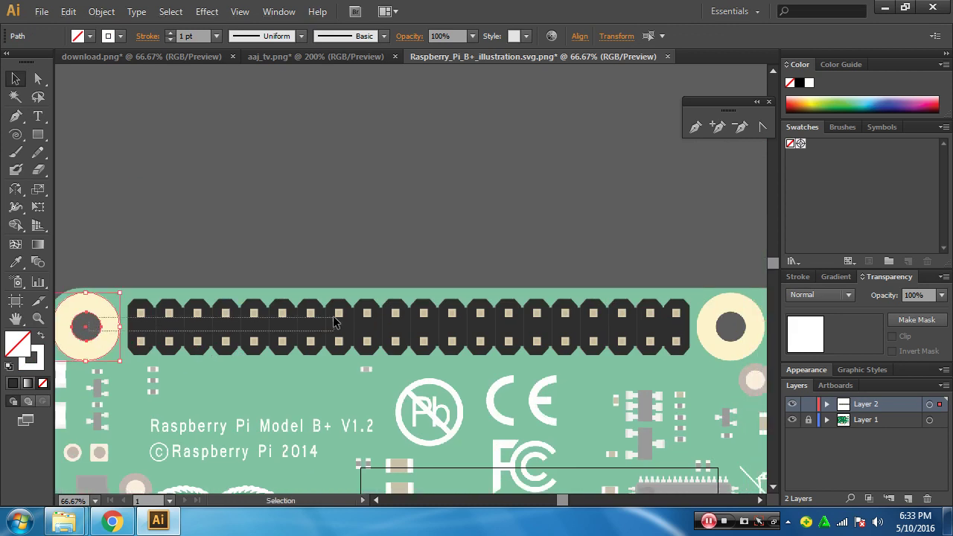
drag(88, 327, 731, 335)
Select the circle outlines of both upper mounting holes and copy them down onto the two lower mounting holes
key(space)
drag(514, 409, 464, 289)
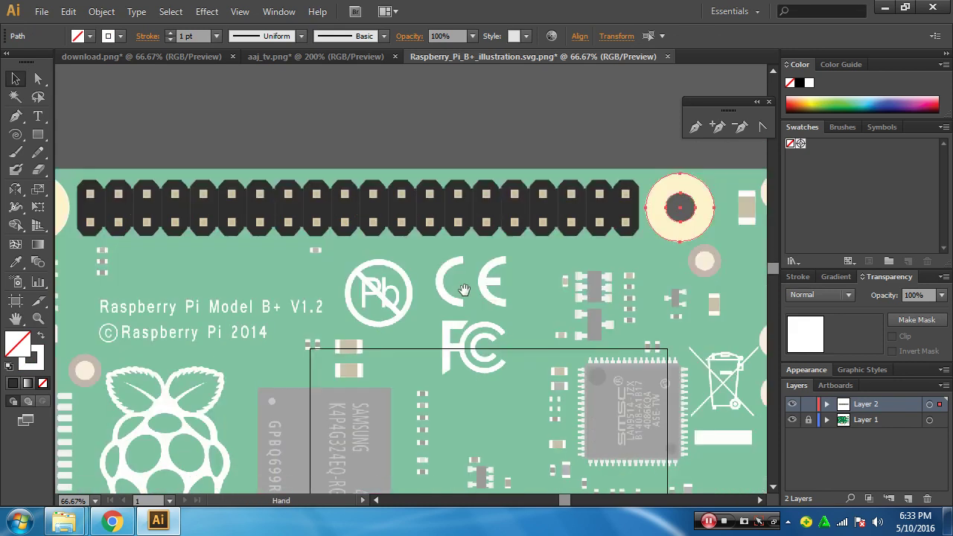
ctrl+alt+click(566, 315)
drag(464, 400, 610, 248)
ctrl+alt+click(507, 290)
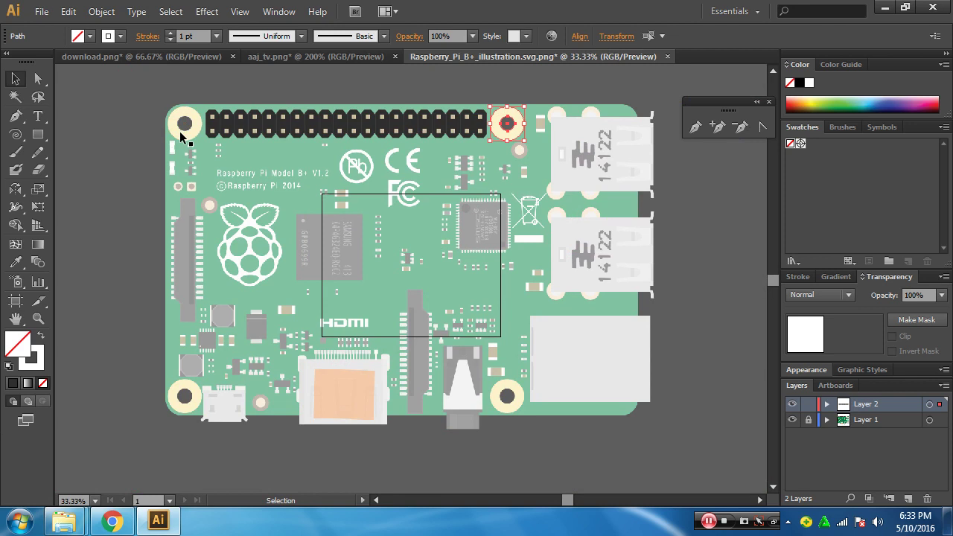
key(shift)
shift+click(185, 126)
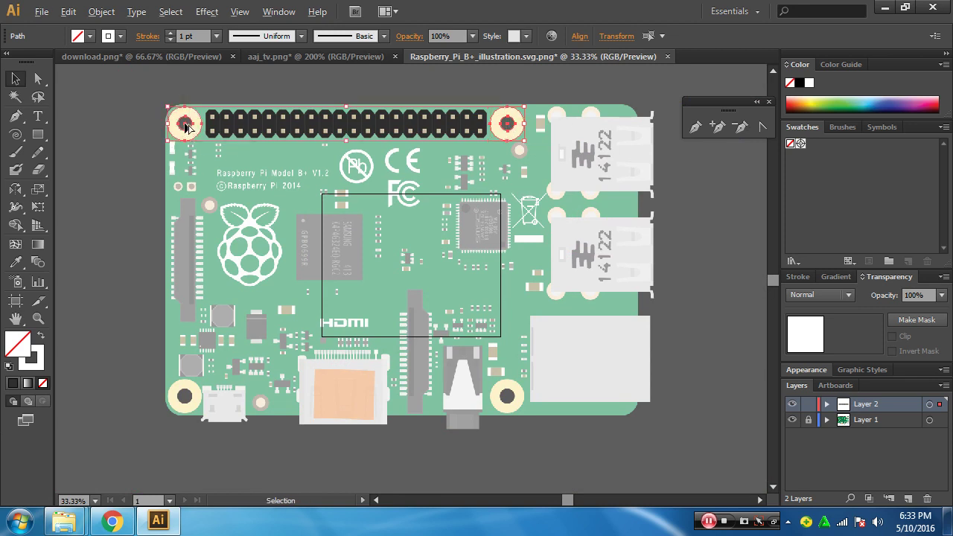
drag(186, 128, 202, 404)
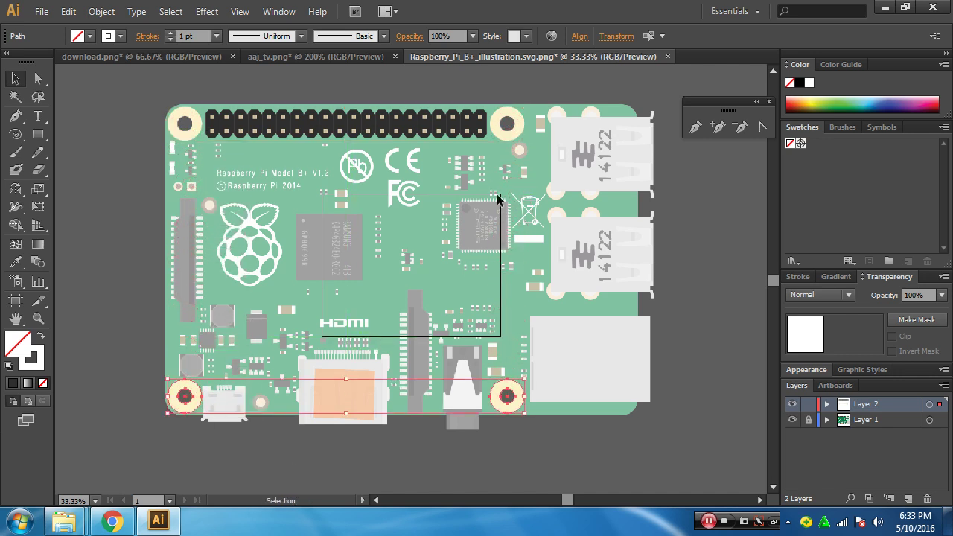
Hide Layer 1's reference image to check the traced shapes on their own, and show it again
click(793, 422)
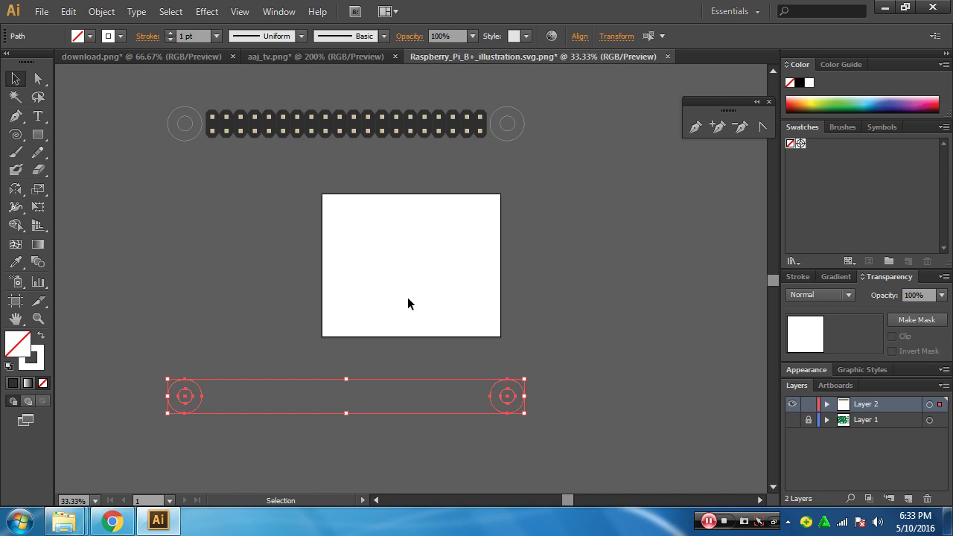
drag(447, 339, 543, 403)
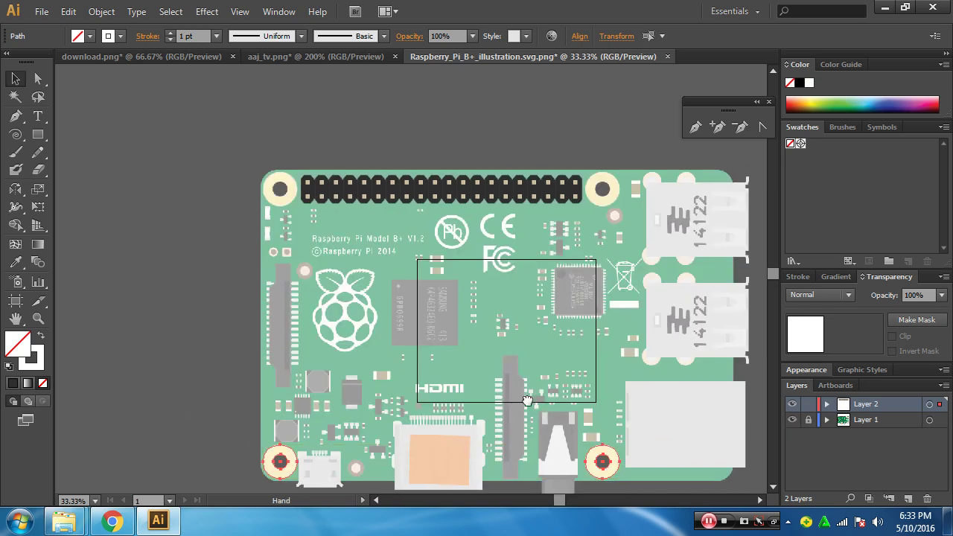
Hide the artboards so that no artboard edge crosses the SMSC chip
ctrl+click(456, 328)
ctrl+click(456, 329)
drag(446, 234, 402, 355)
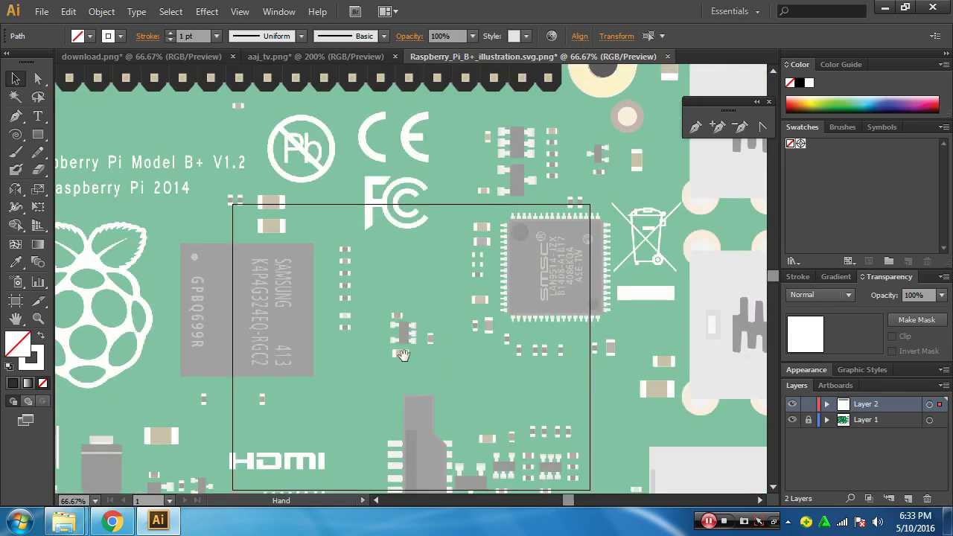
drag(557, 245, 445, 310)
ctrl+click(455, 309)
ctrl+click(455, 309)
ctrl+click(457, 311)
drag(343, 301, 457, 382)
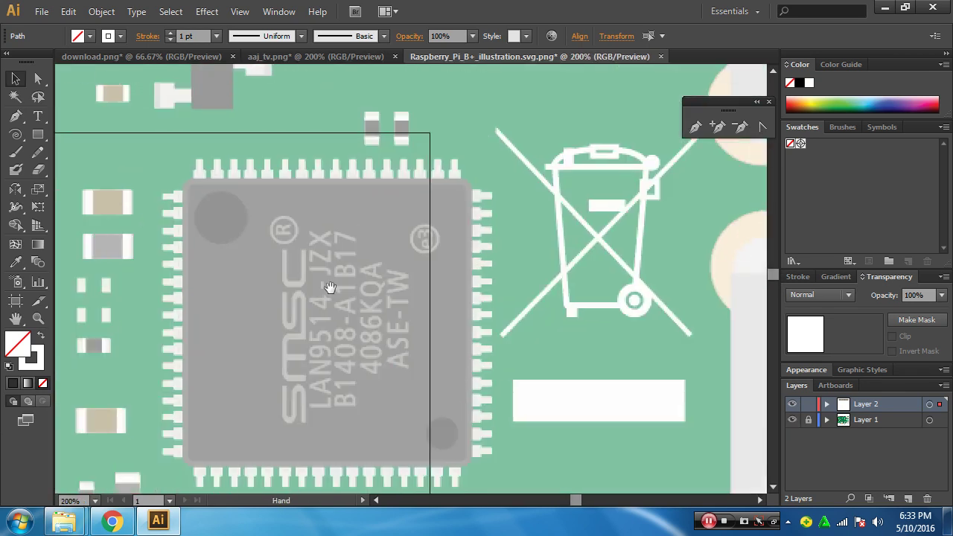
drag(341, 349, 365, 304)
ctrl+click(391, 248)
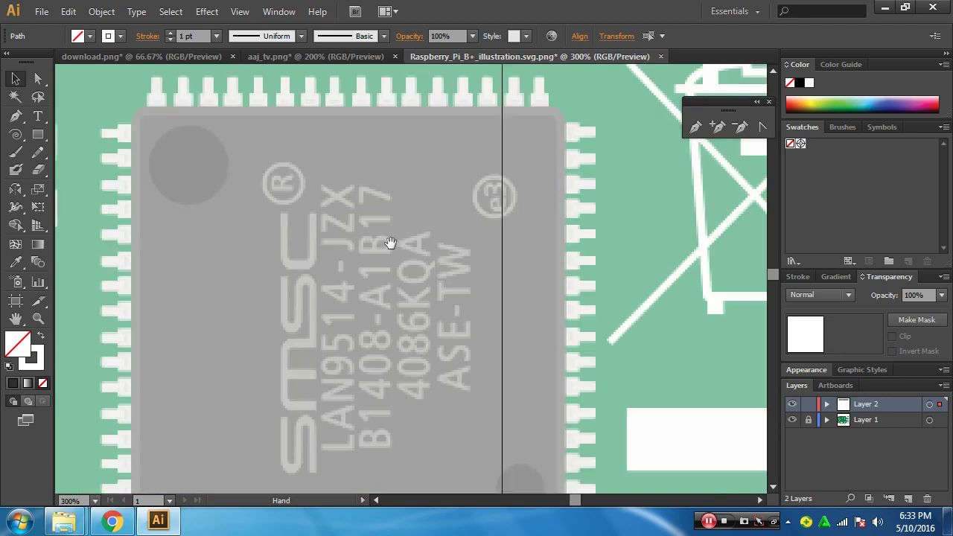
drag(391, 244, 401, 342)
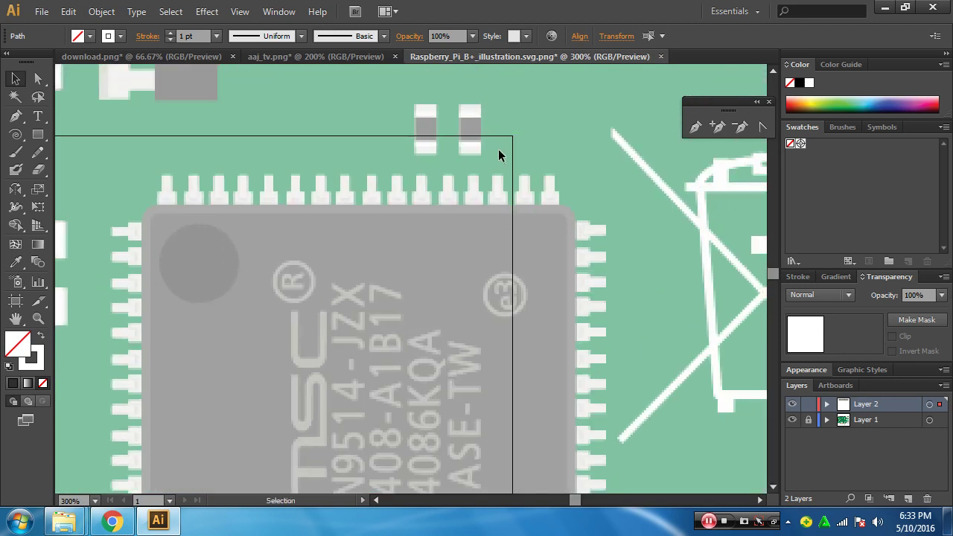
click(240, 11)
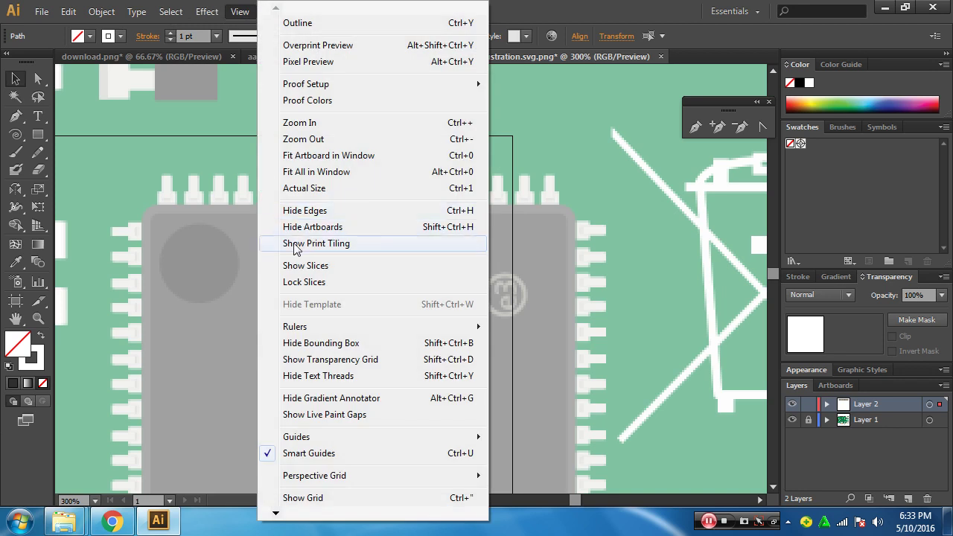
click(317, 228)
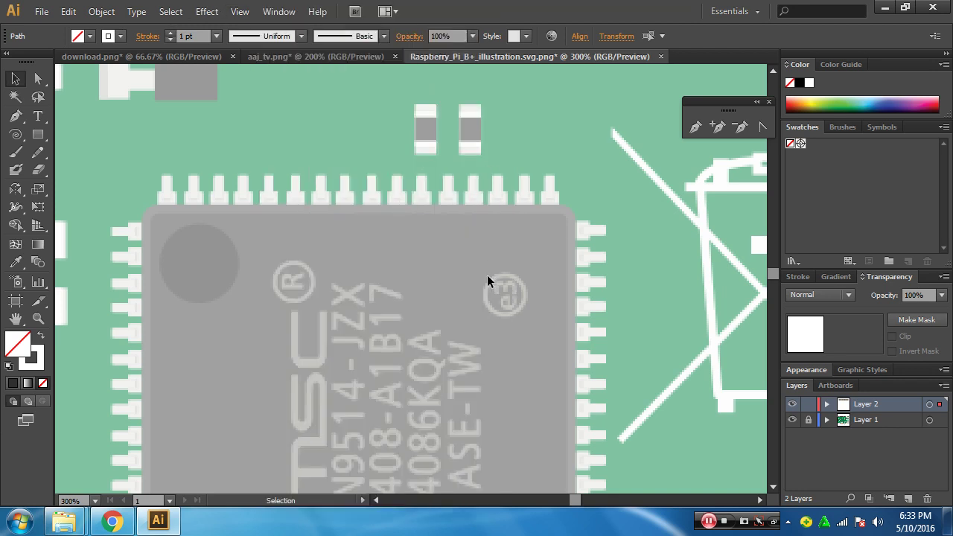
Turn off image dimming for Layer 1 to view its full colours, and dim its images to 50% again
key(space)
drag(452, 318, 454, 294)
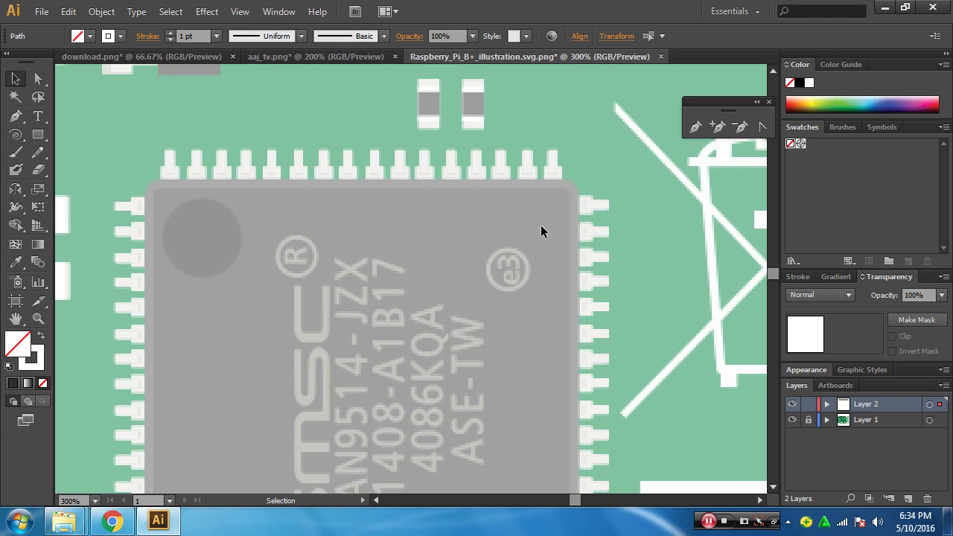
double_click(868, 419)
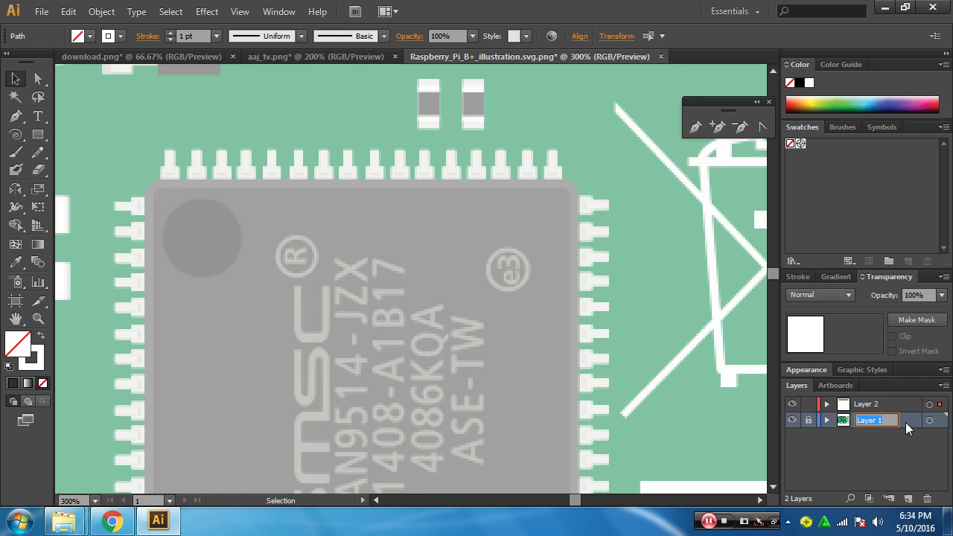
double_click(905, 422)
click(179, 319)
click(182, 352)
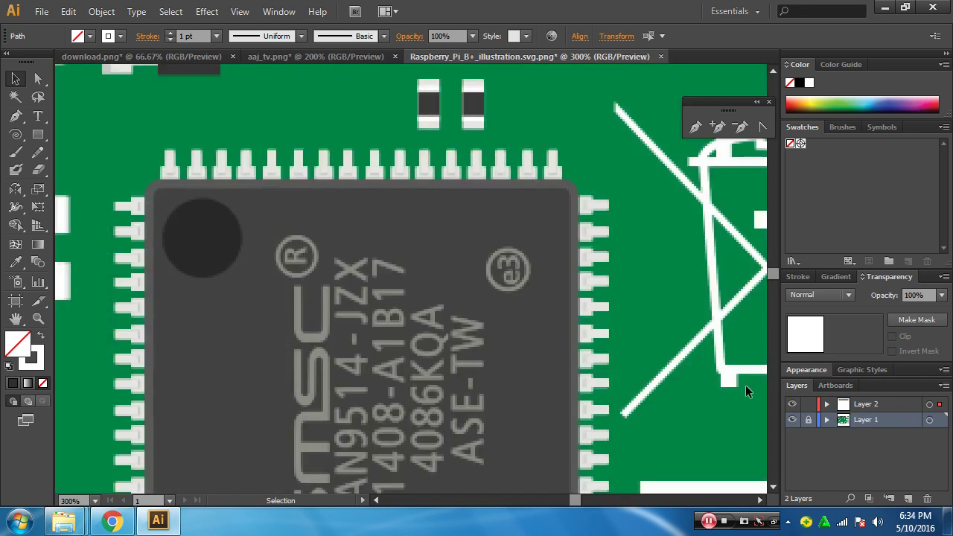
double_click(903, 420)
click(190, 328)
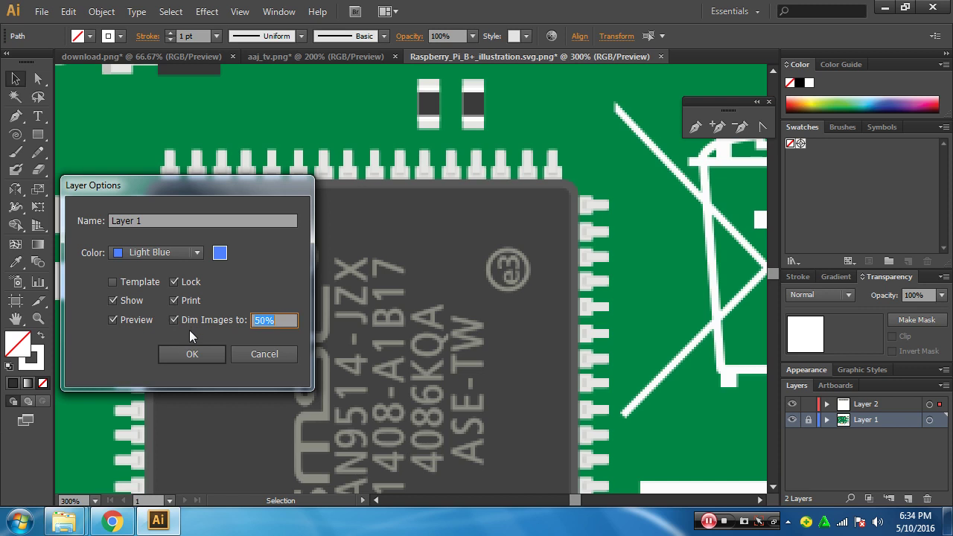
click(216, 353)
Make Layer 2 active and choose the Rounded Rectangle tool for tracing the SMSC chip
scroll(476, 284, down, 1)
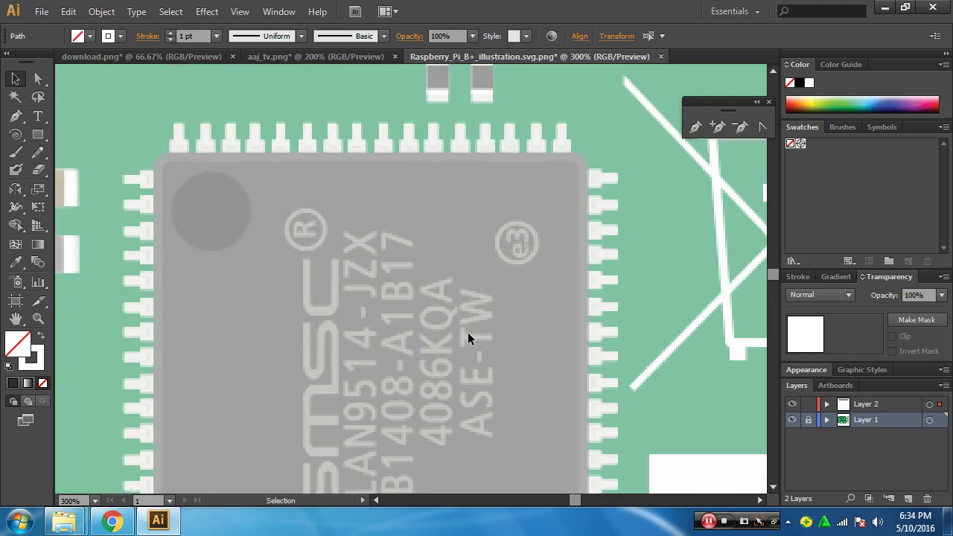
click(37, 135)
drag(206, 253, 203, 207)
ctrl+alt+click(349, 282)
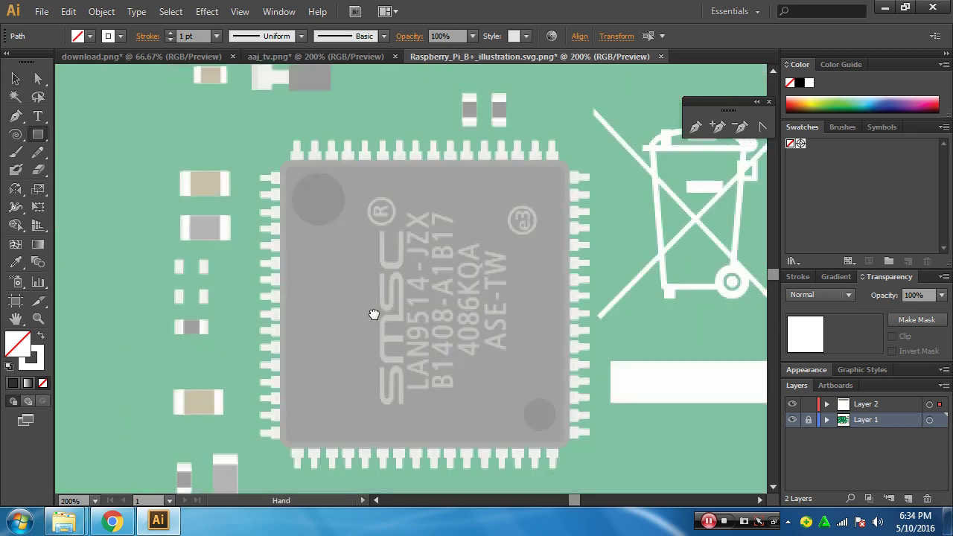
drag(374, 315, 342, 328)
click(879, 406)
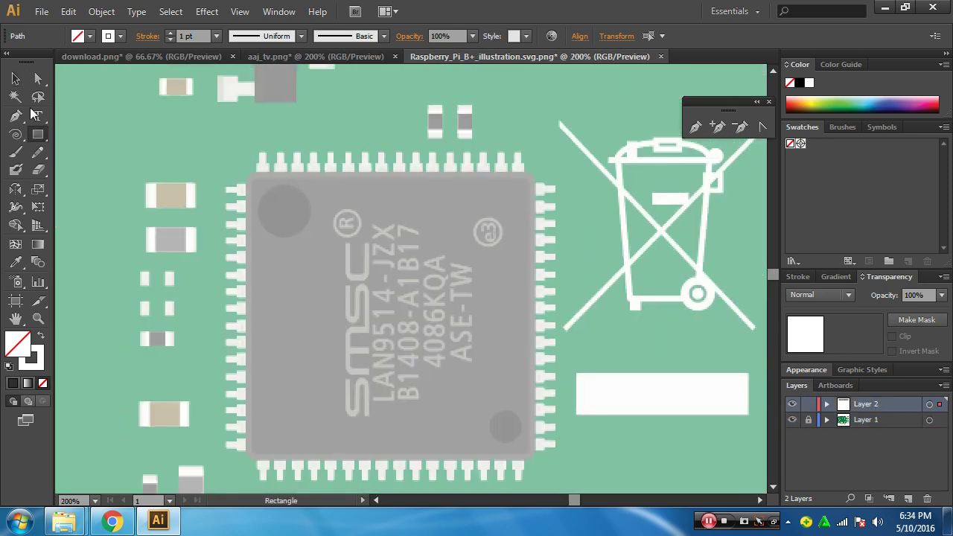
drag(40, 139, 72, 153)
drag(302, 234, 303, 207)
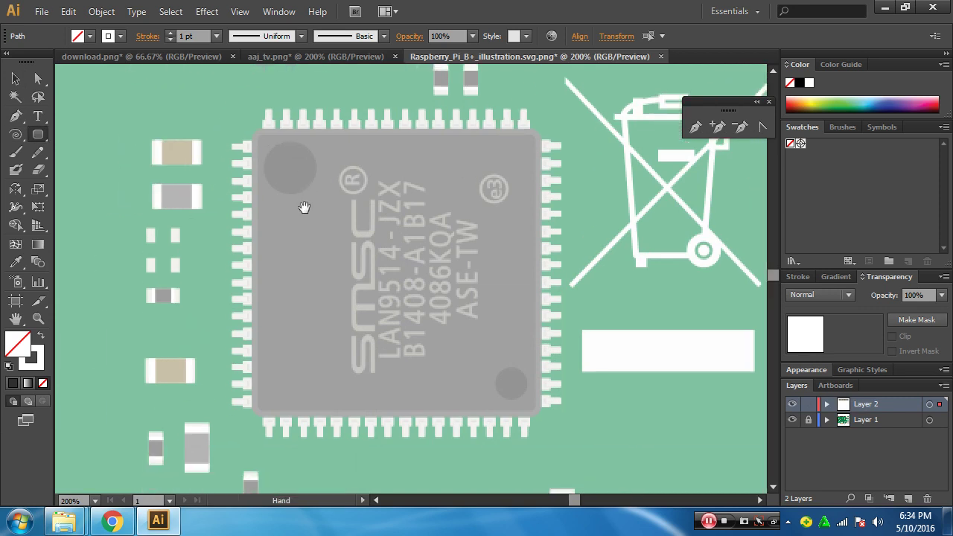
ctrl+click(371, 223)
drag(364, 230, 353, 160)
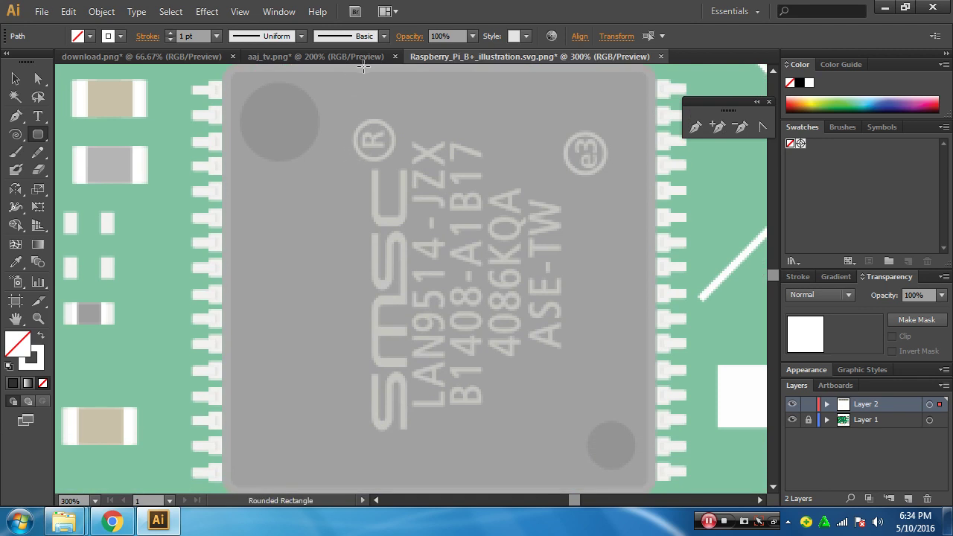
Hide the panels, switch to full-screen mode and bring the whole SMSC chip body into view
key(Tab)
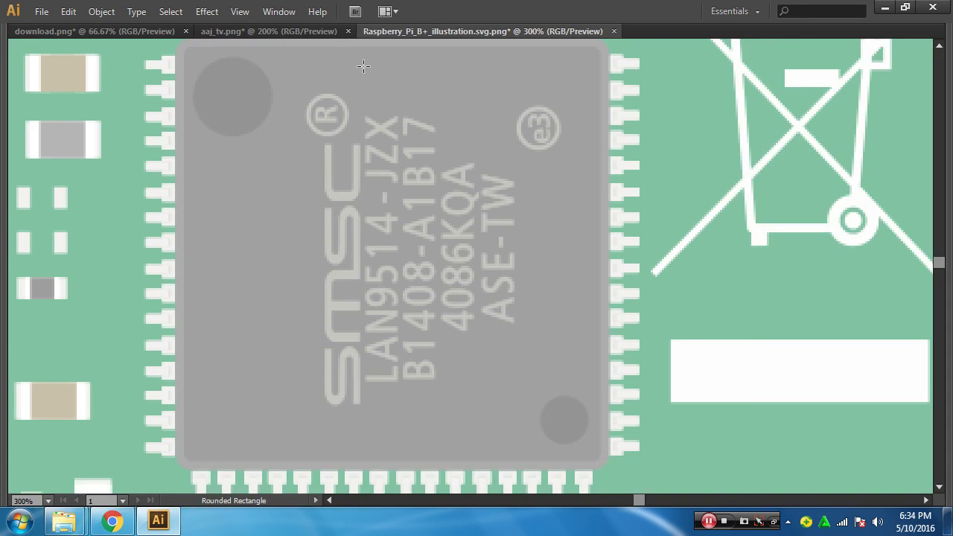
key(f)
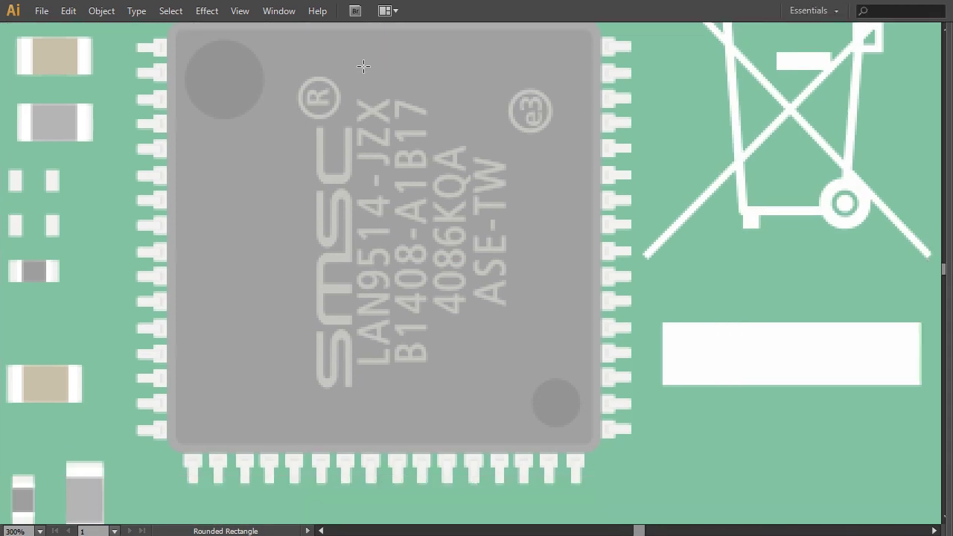
key(h)
drag(452, 166, 466, 193)
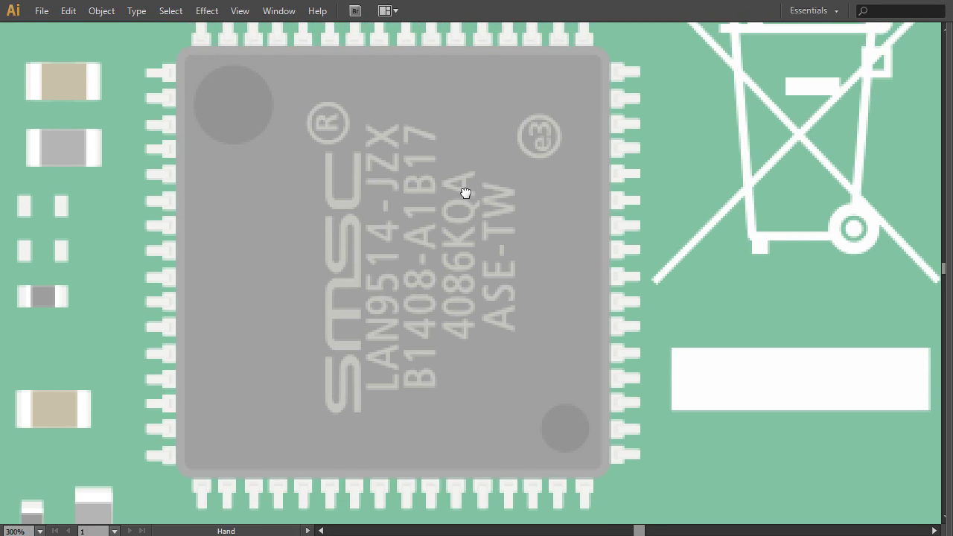
key(space)
Draw a rounded rectangle about 2.69 by 2.68 in around the SMSC chip body, adjusting its corner radius to match the chip's corners
mouse_move(2, 189)
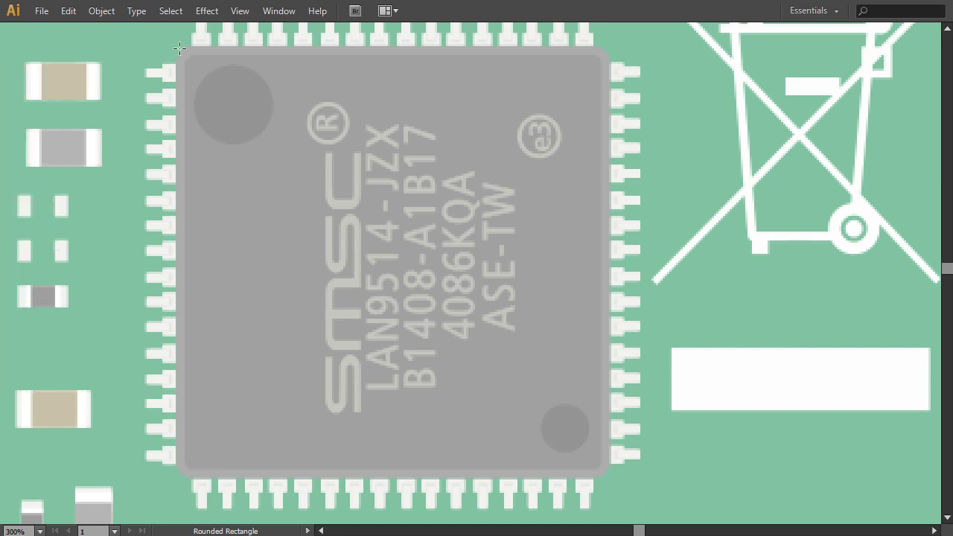
drag(179, 49, 609, 480)
key(Down)
key(Down)
key(Down)
key(Down)
key(Down)
key(Down)
key(Down)
key(Down)
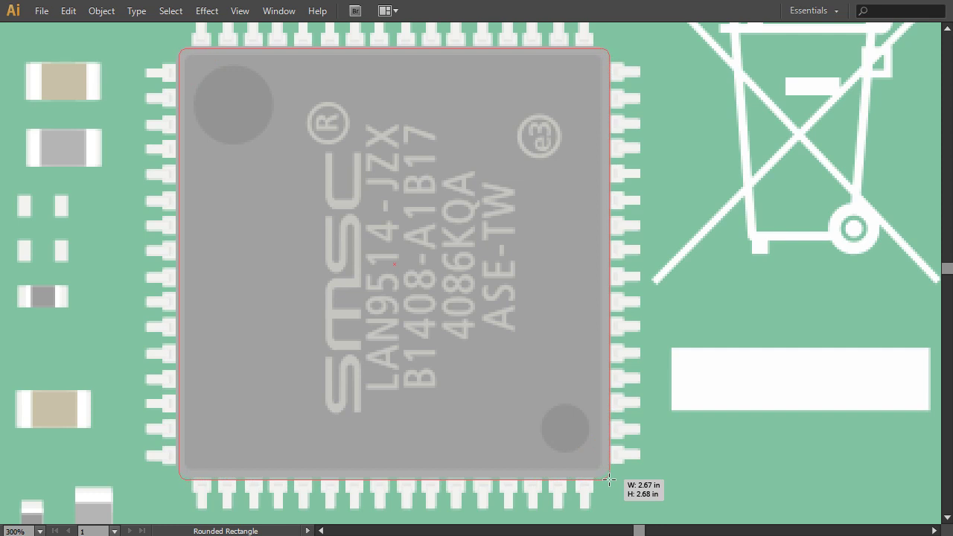
drag(609, 480, 610, 479)
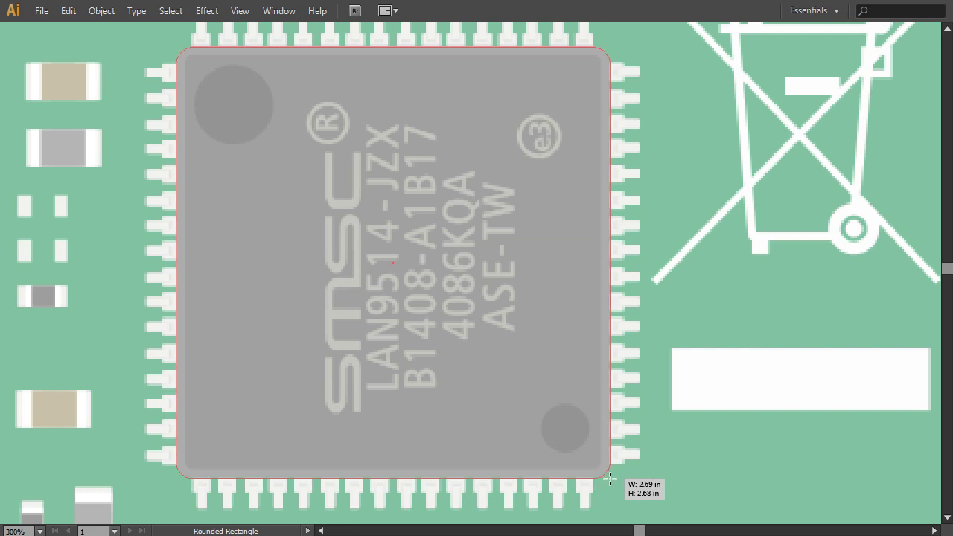
drag(609, 479, 609, 479)
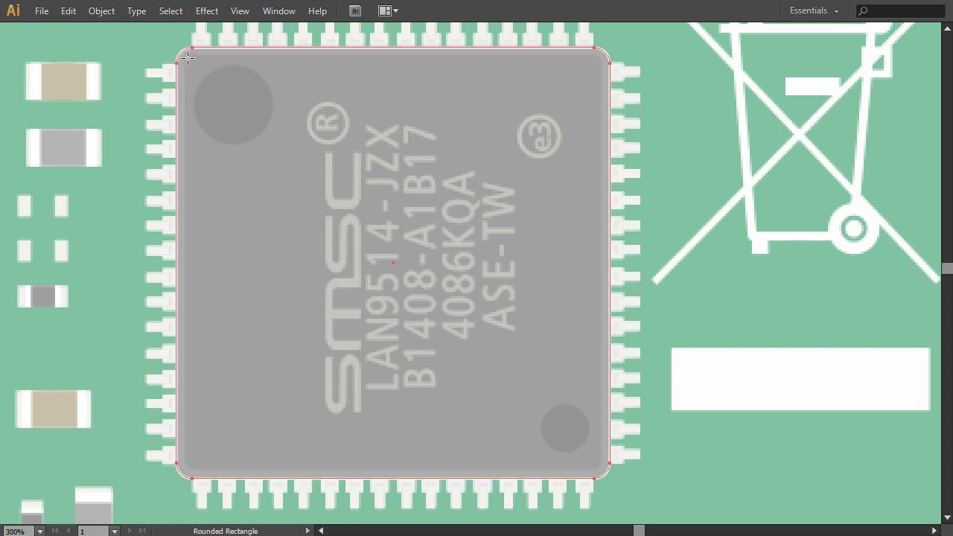
Draw a second, smaller rounded rectangle along the chip body's inner edge, and return to normal screen mode with the panels shown
drag(187, 58, 601, 467)
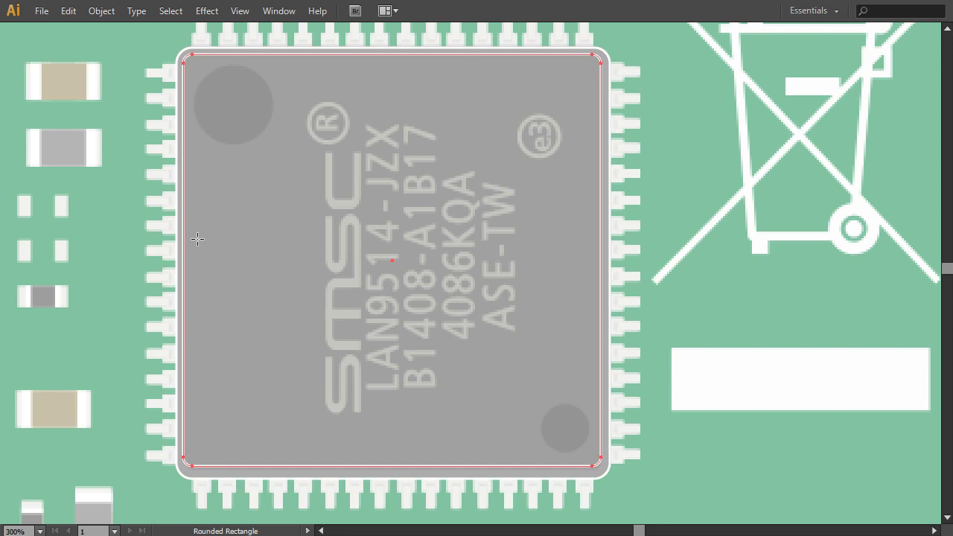
key(f)
key(f)
key(Tab)
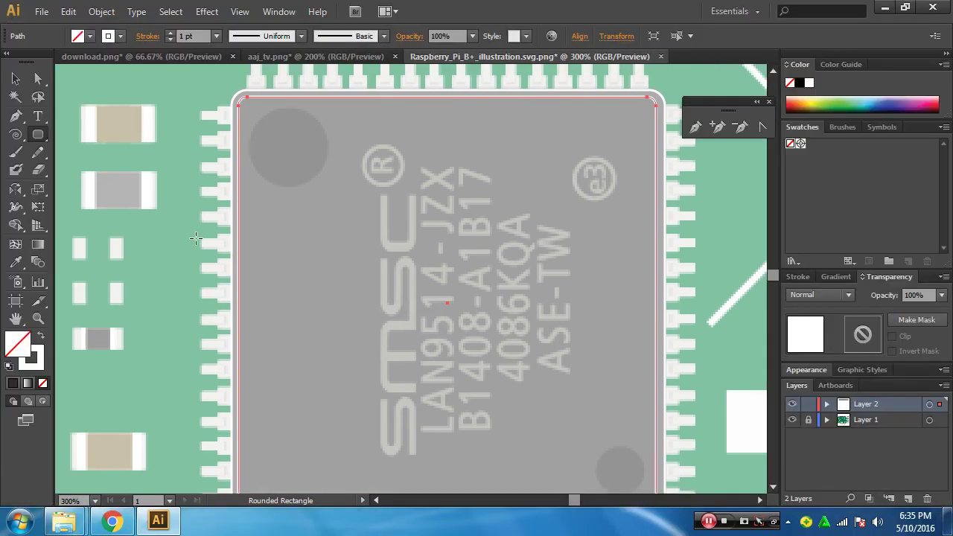
key(space)
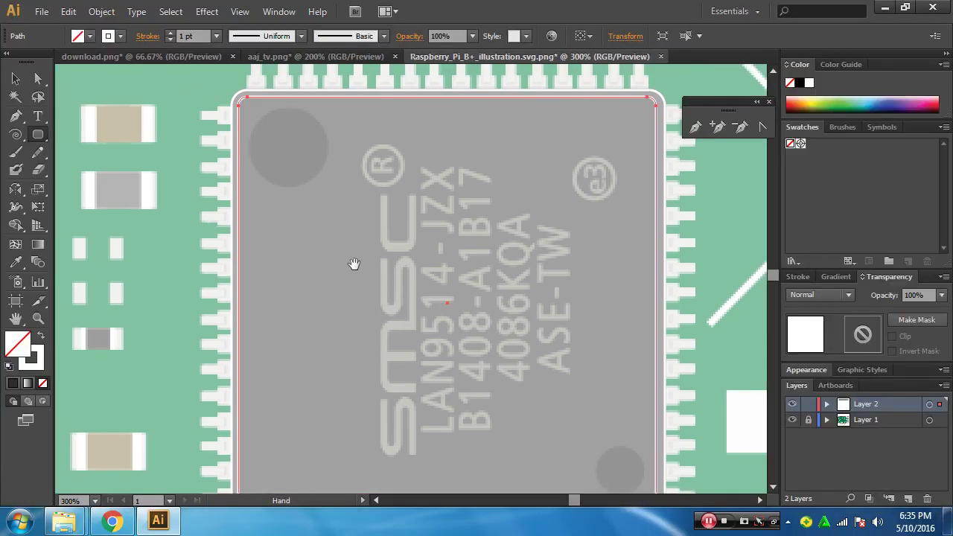
Draw a circle with the Ellipse tool around the dark dot in the SMSC chip's upper-left corner
drag(353, 264, 308, 336)
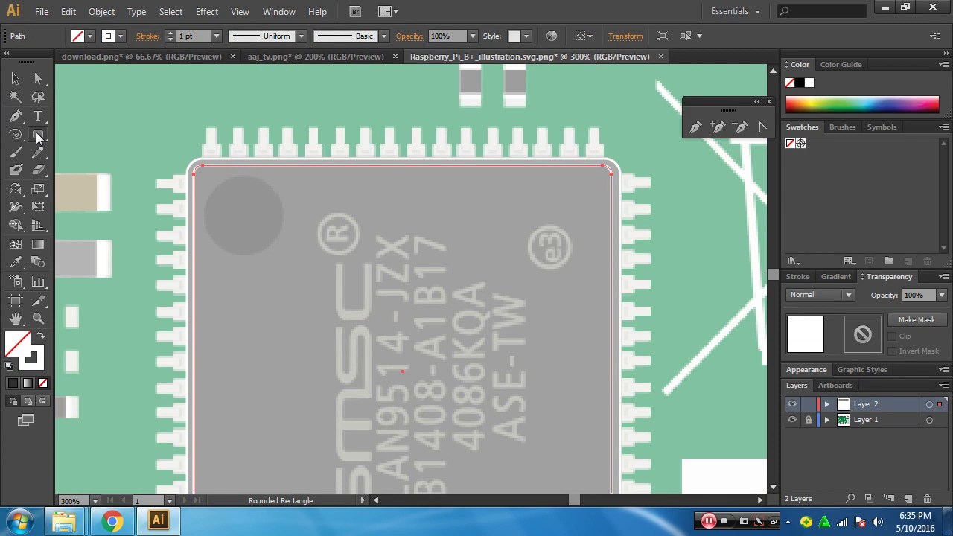
drag(37, 137, 99, 167)
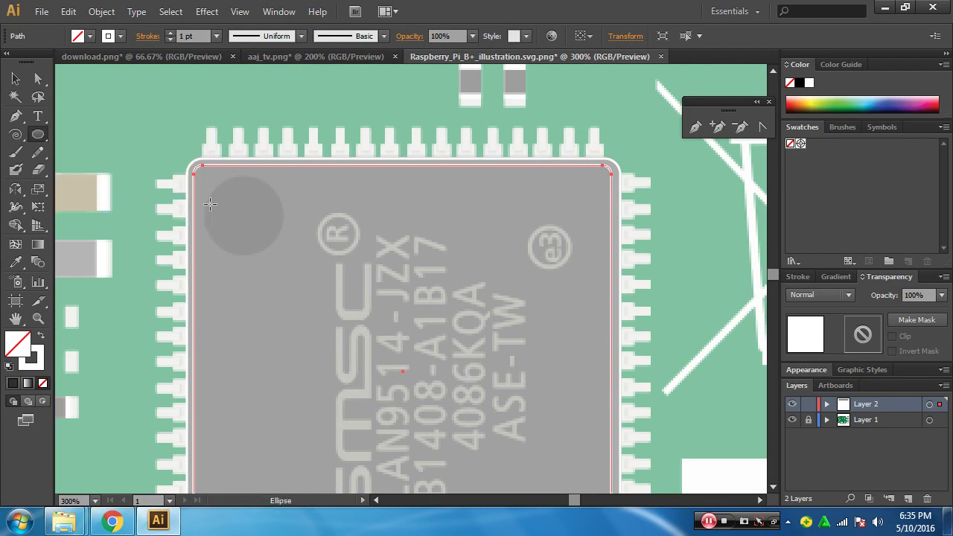
mouse_move(206, 177)
mouse_down()
mouse_move(285, 273)
mouse_move(283, 244)
mouse_up()
Trace the first pin above the chip with two rectangles, a wide base and a narrower tip on top of it
drag(321, 268, 298, 332)
ctrl+click(344, 272)
ctrl+click(344, 272)
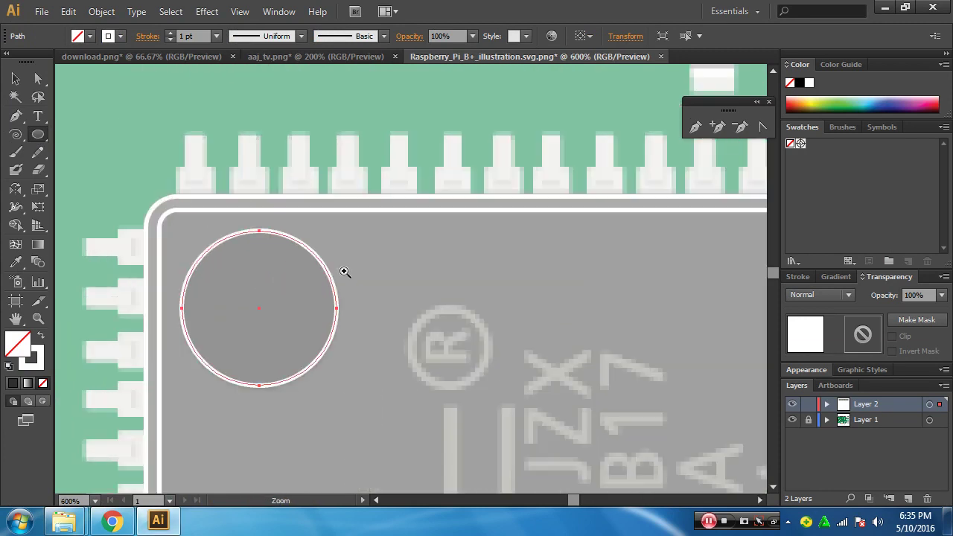
drag(344, 271, 270, 314)
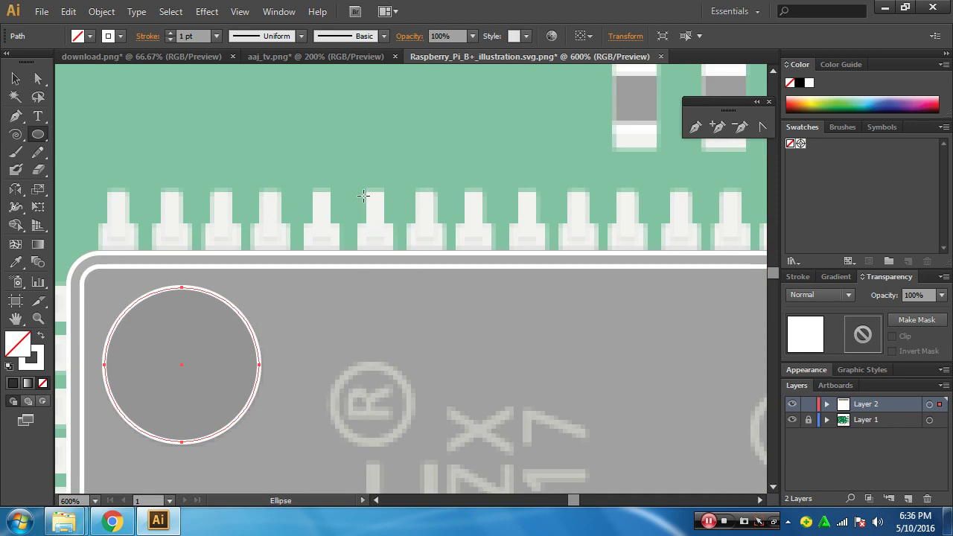
drag(196, 248, 359, 262)
ctrl+click(300, 246)
ctrl+click(300, 246)
drag(392, 359, 168, 294)
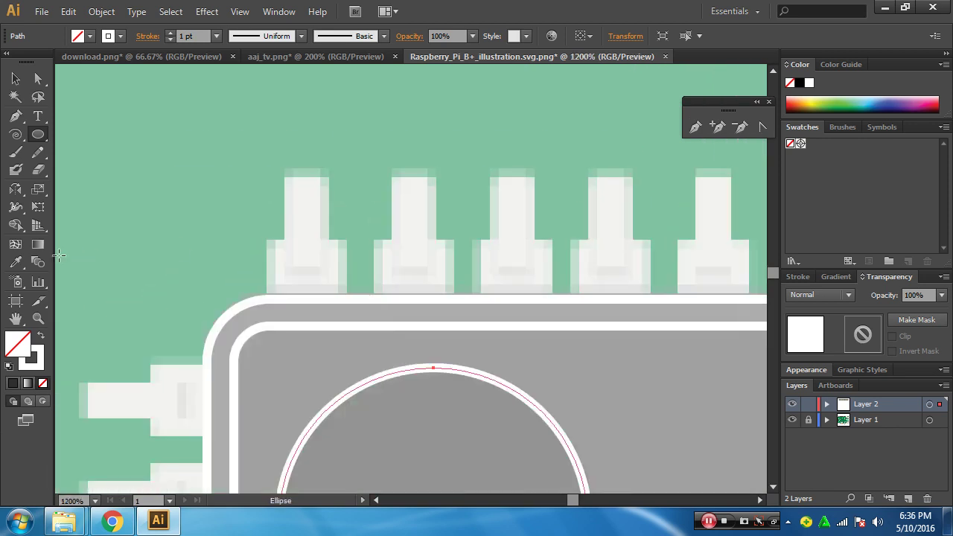
drag(41, 138, 106, 135)
drag(267, 240, 345, 295)
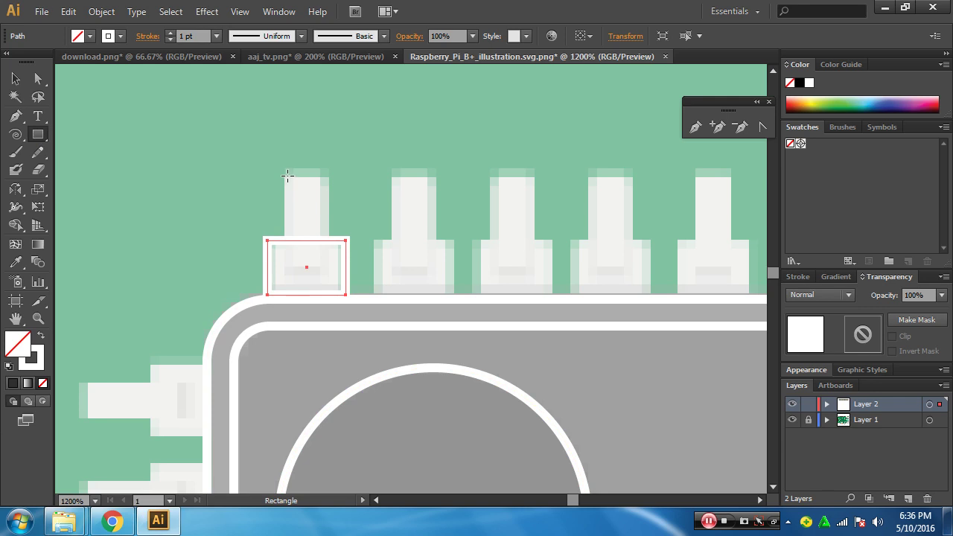
drag(287, 176, 325, 239)
Select both rectangles of the first pin and swap their colours to a white fill with no stroke
key(v)
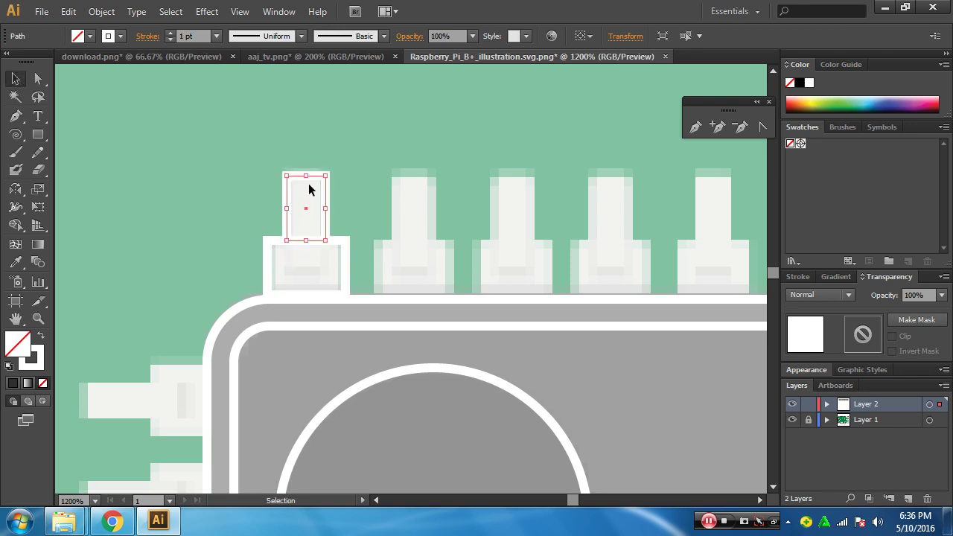
click(792, 420)
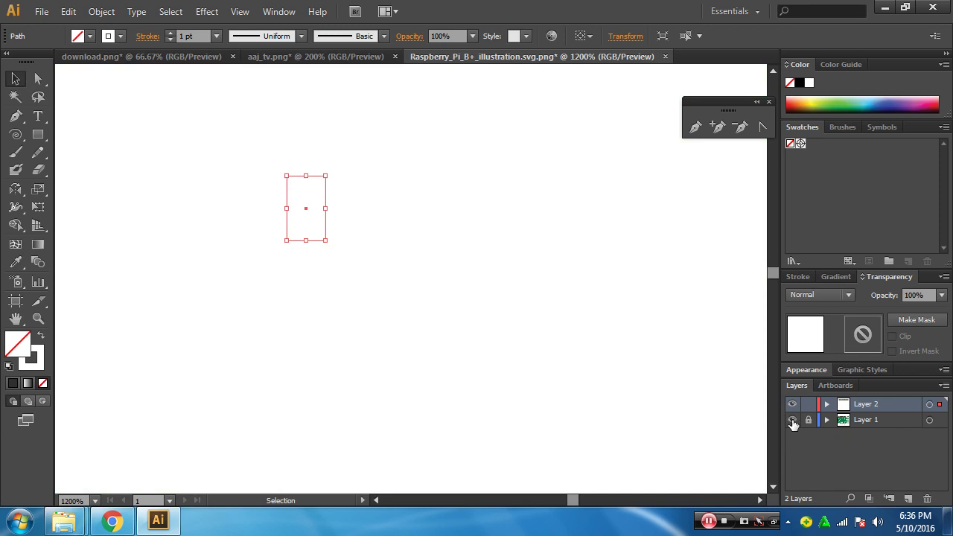
click(792, 421)
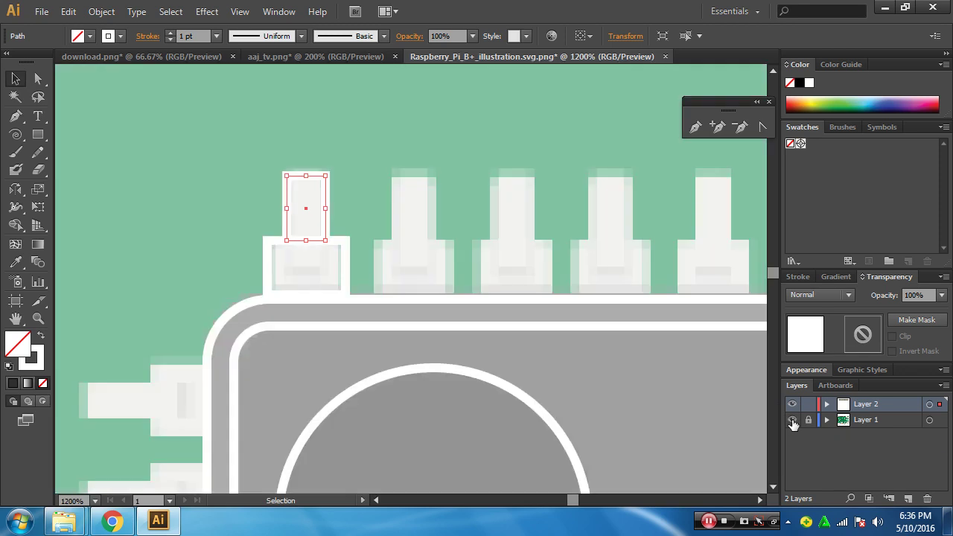
shift+click(301, 249)
click(41, 337)
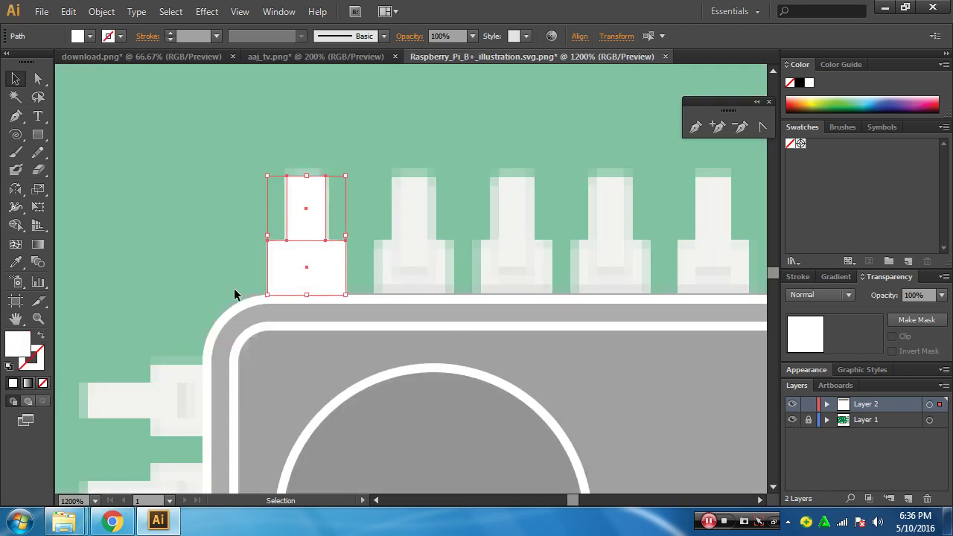
drag(295, 252, 231, 223)
click(280, 337)
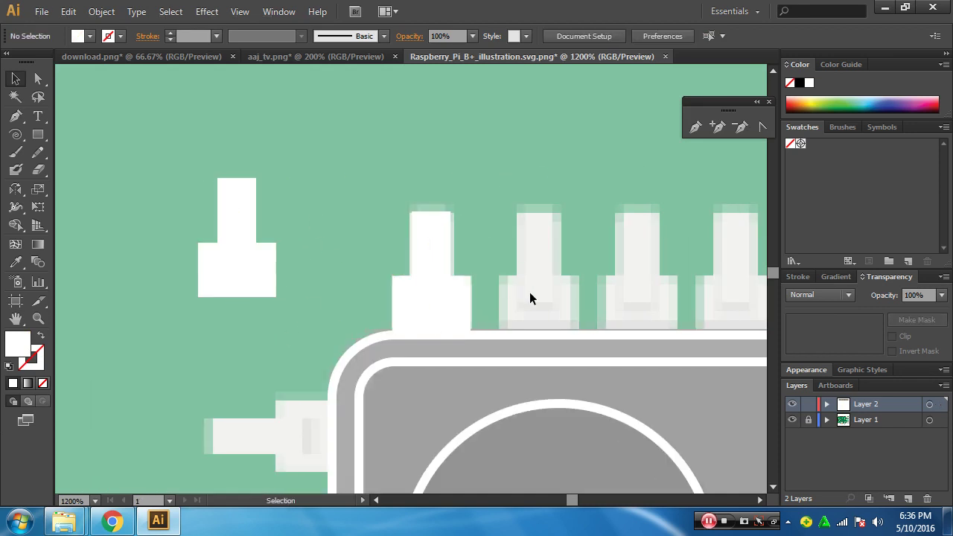
key(ctrl+z)
Duplicate the two-part white pin straight across onto the second reference pin along the chip's top edge
drag(615, 304, 436, 288)
ctrl+alt+click(483, 287)
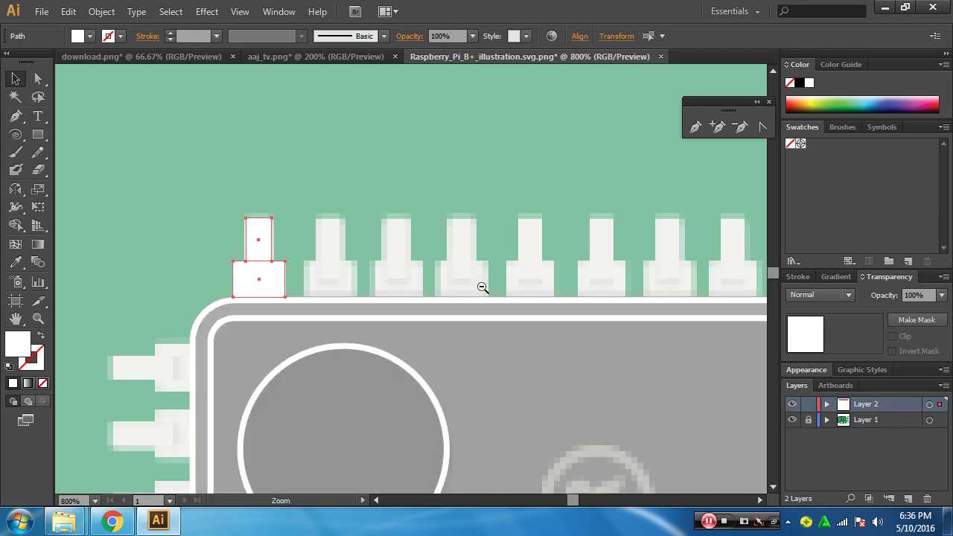
ctrl+alt+click(482, 287)
drag(510, 303, 330, 291)
ctrl+alt+click(402, 283)
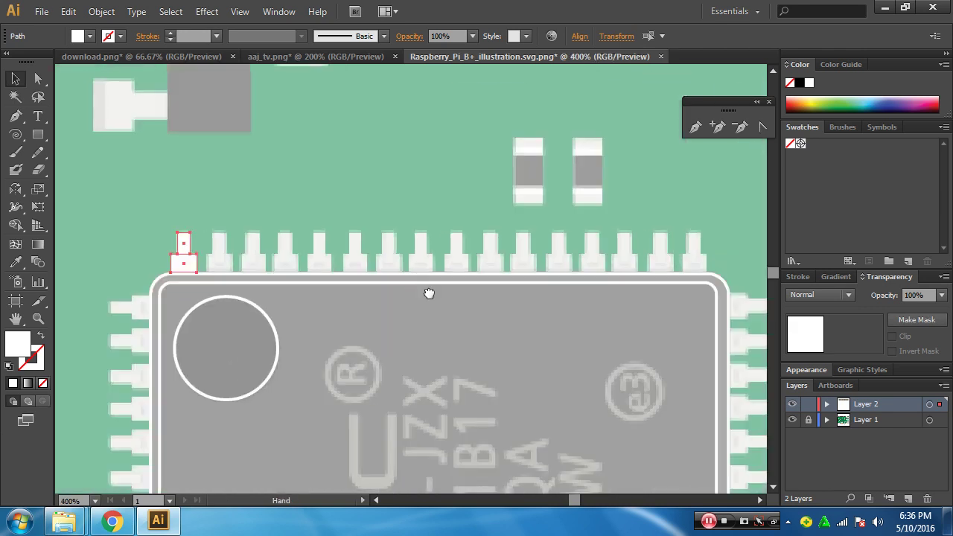
drag(429, 293, 402, 293)
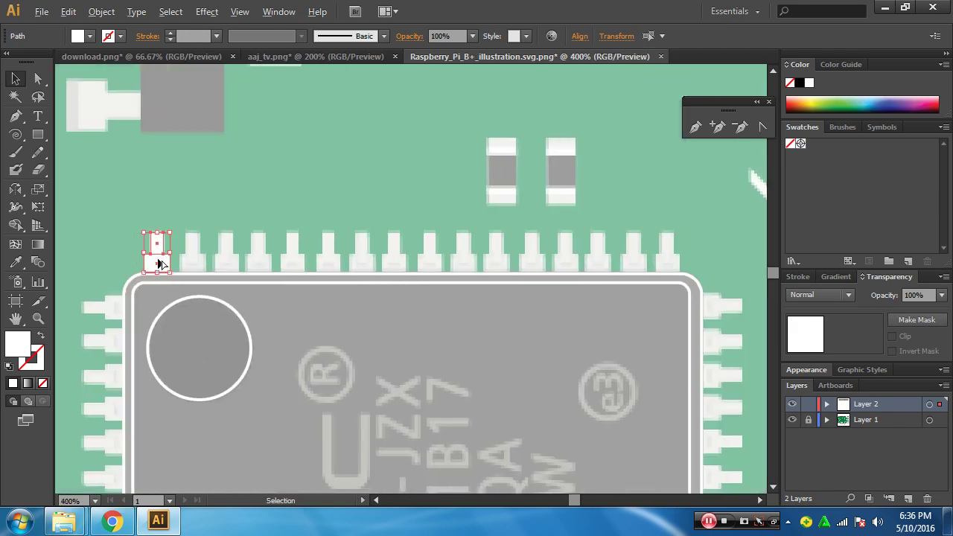
drag(159, 266, 194, 261)
key(a)
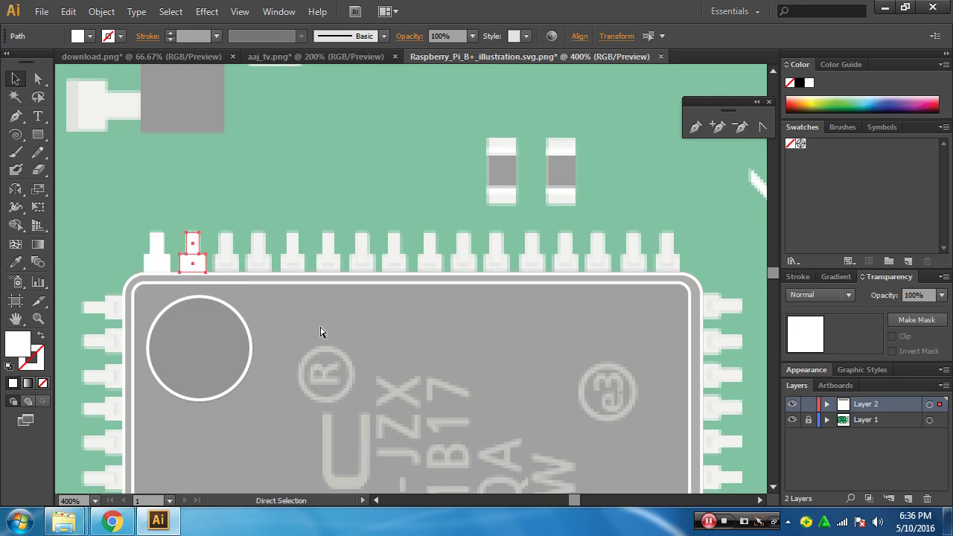
Try repeating the pin duplication along the chip's top edge with the spacing of the first two pins
key(ctrl+d)
key(ctrl+d)
key(ctrl+d)
key(ctrl+d)
key(ctrl+d)
key(ctrl+d)
key(ctrl+d)
key(ctrl+d)
key(ctrl+d)
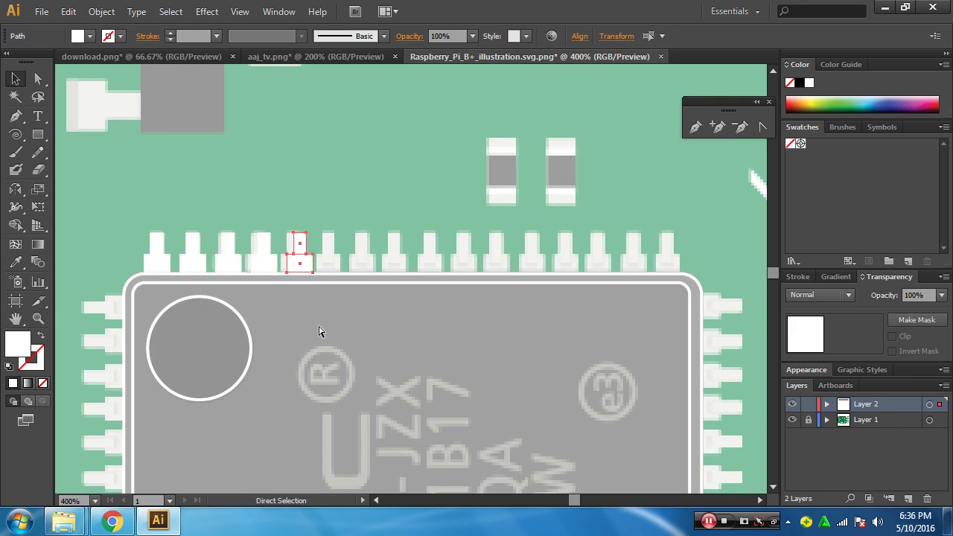
key(ctrl+d)
key(ctrl+d)
key(v)
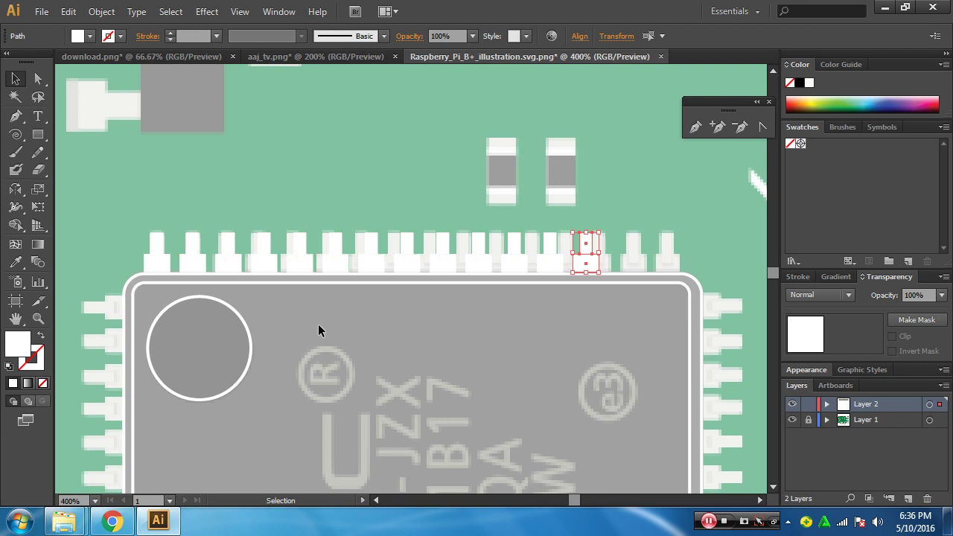
key(a)
Undo the repeated pin copies, back to only the first two pins on the chip's top edge
key(ctrl+z)
key(ctrl+z)
key(ctrl+z)
key(ctrl+z)
key(ctrl+z)
key(ctrl+z)
key(ctrl+z)
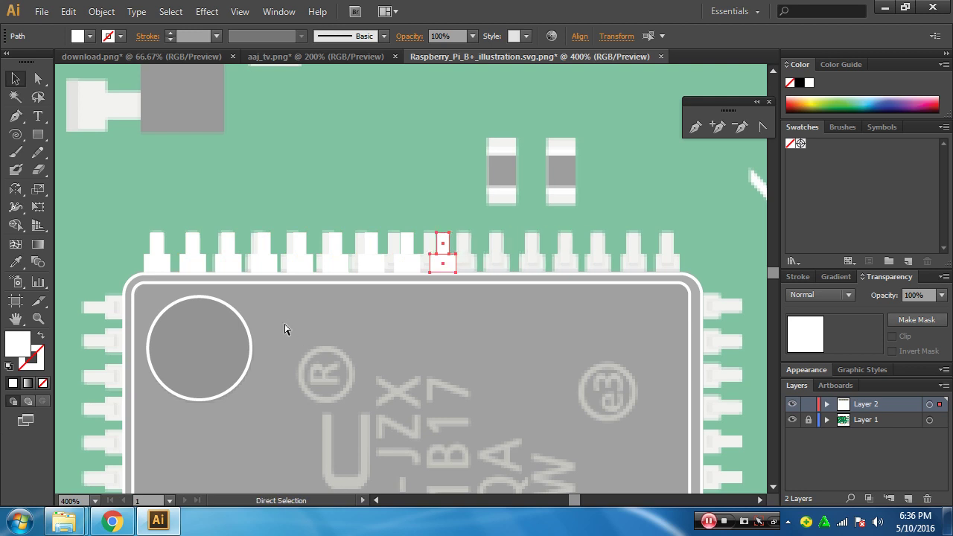
key(ctrl+z)
key(ctrl+z)
key(ctrl+z)
key(ctrl+z)
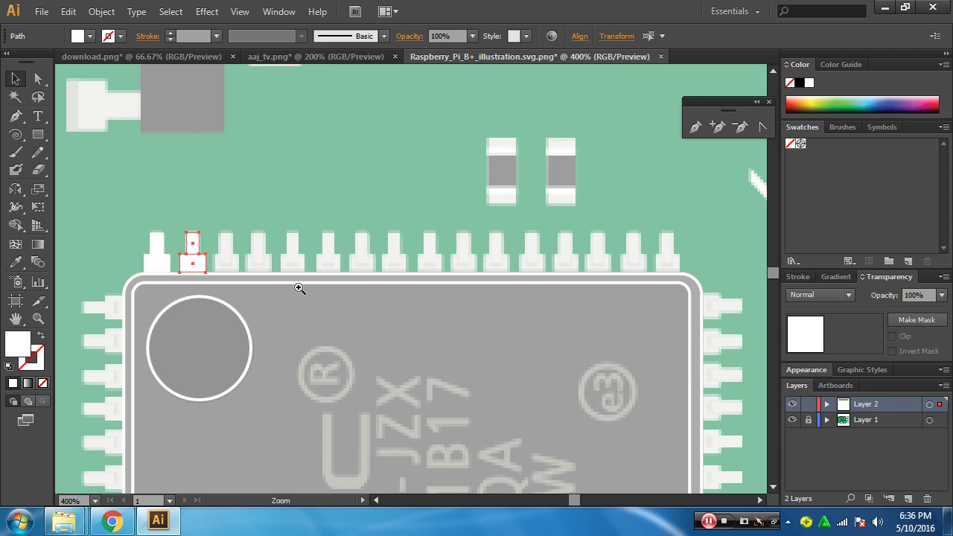
Check the second pin's alignment up close and duplicate it about 0.16 in across onto the third reference pin
ctrl+click(298, 288)
drag(332, 266, 261, 349)
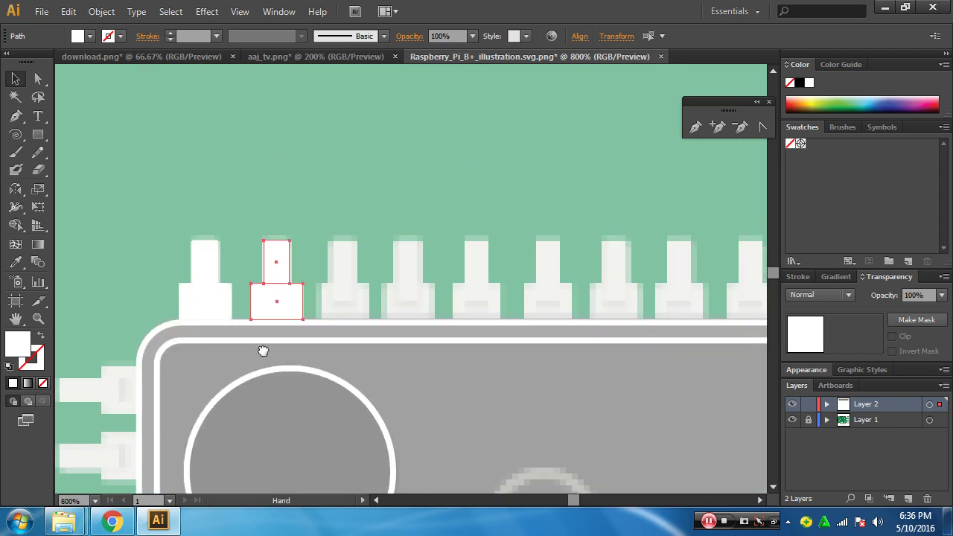
ctrl+click(315, 319)
ctrl+click(345, 308)
drag(375, 348, 200, 433)
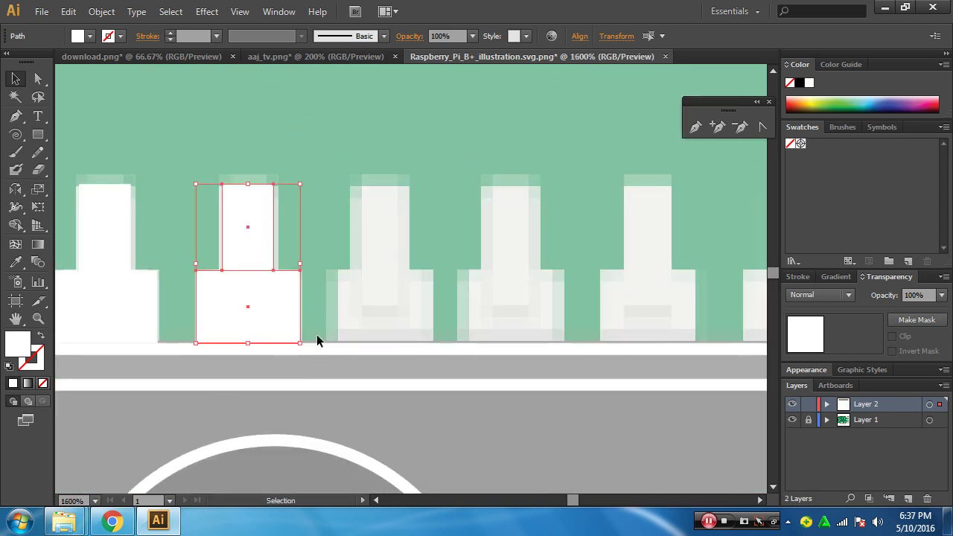
key(Left)
key(Right)
drag(254, 308, 385, 311)
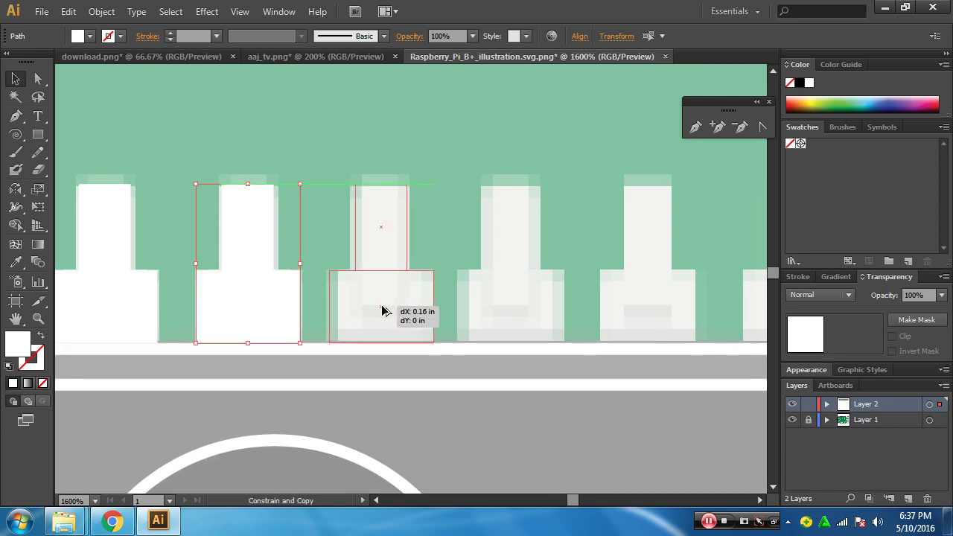
drag(382, 305, 382, 305)
Repeat the pin duplication along the chip's top edge through the eleventh reference pin
drag(533, 371, 354, 380)
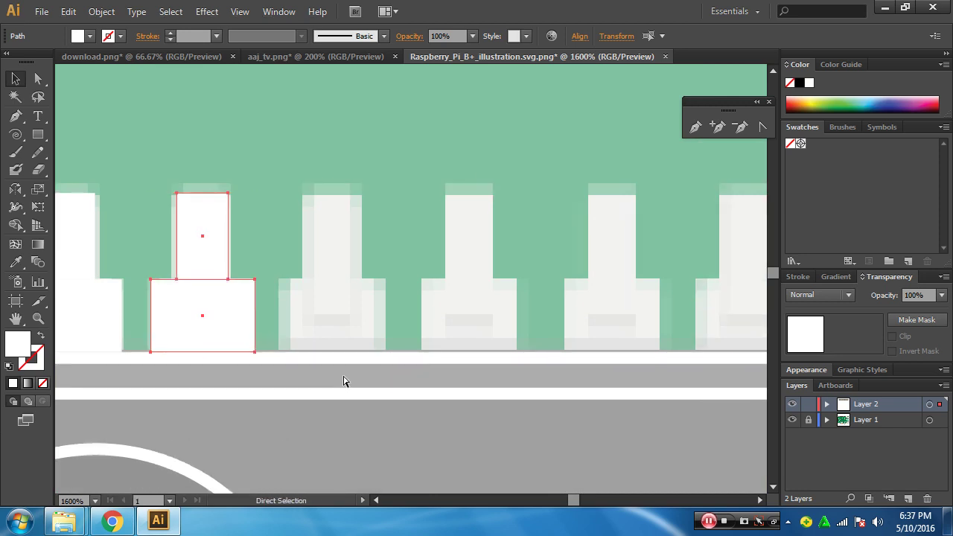
key(ctrl+d)
key(ctrl+d)
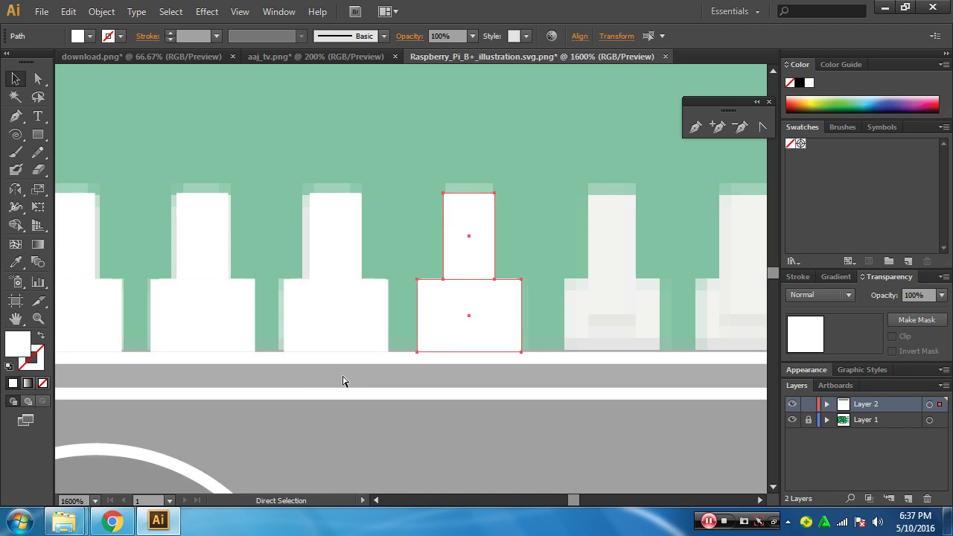
key(ctrl+d)
drag(408, 371, 142, 364)
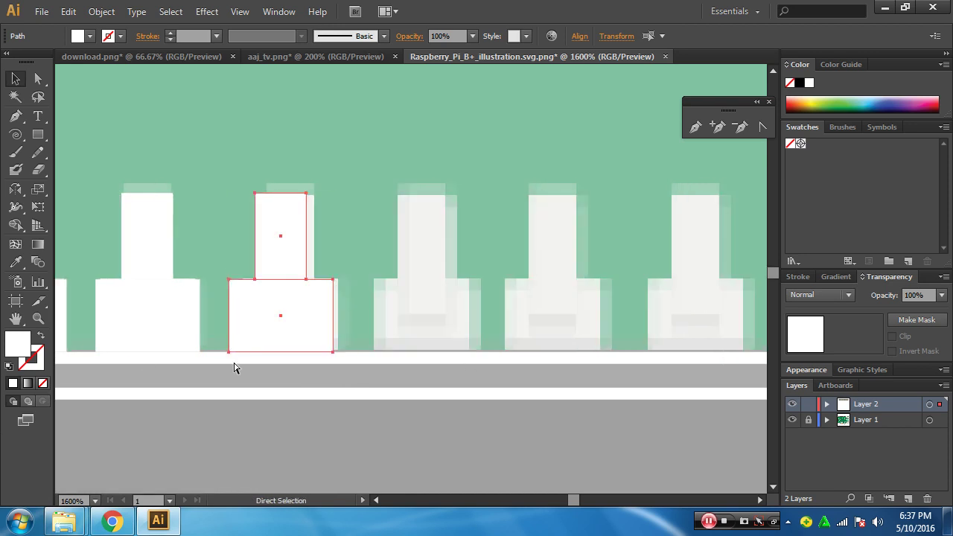
key(ctrl+d)
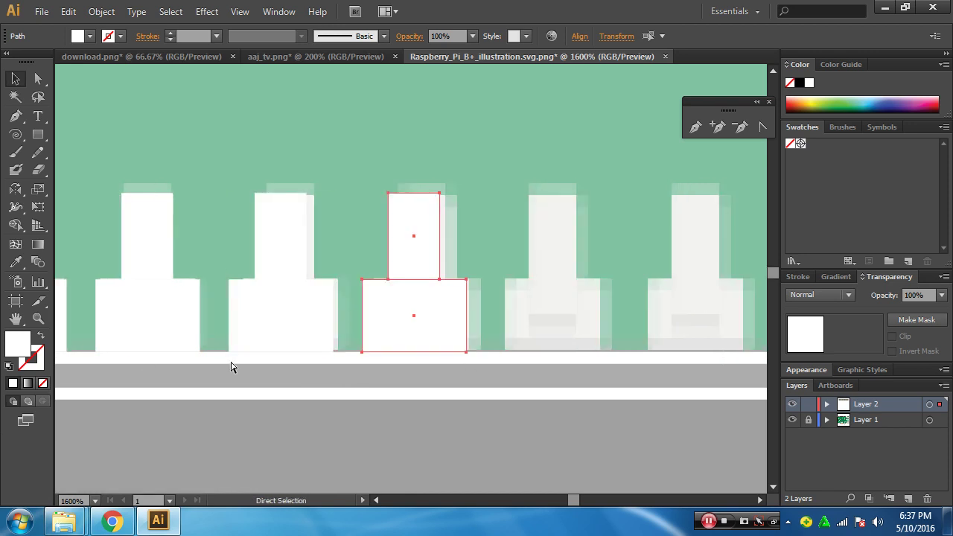
key(ctrl+d)
drag(611, 372, 158, 387)
key(ctrl+d)
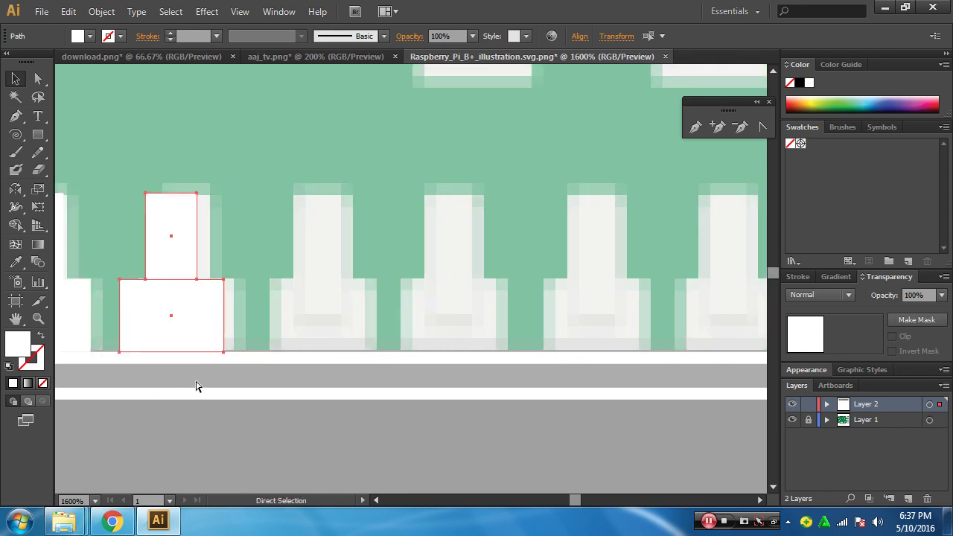
key(ctrl+d)
key(ctrl+d)
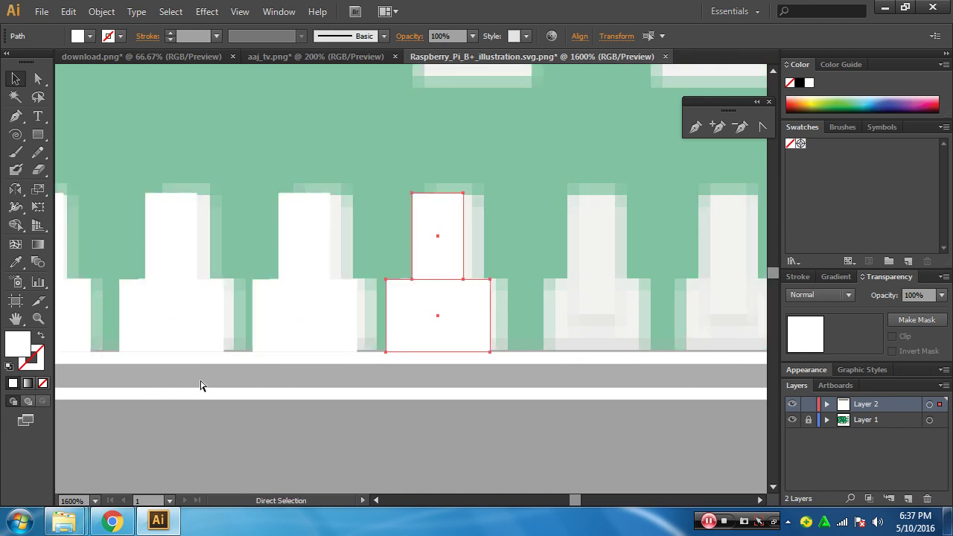
Nudge the eleventh pin rightward to match the reference and duplicate it onto the twelfth reference pin
key(Right)
key(Right)
key(Right)
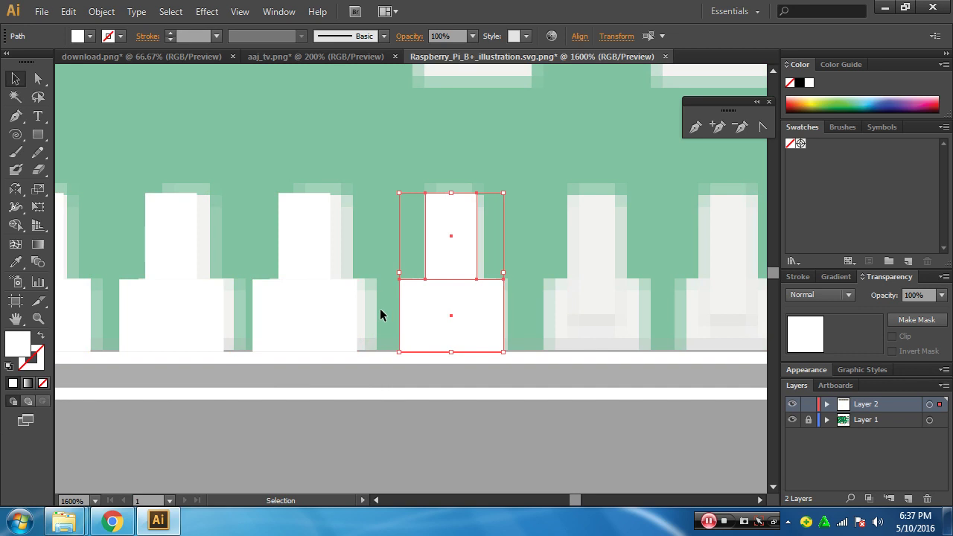
drag(466, 335, 361, 327)
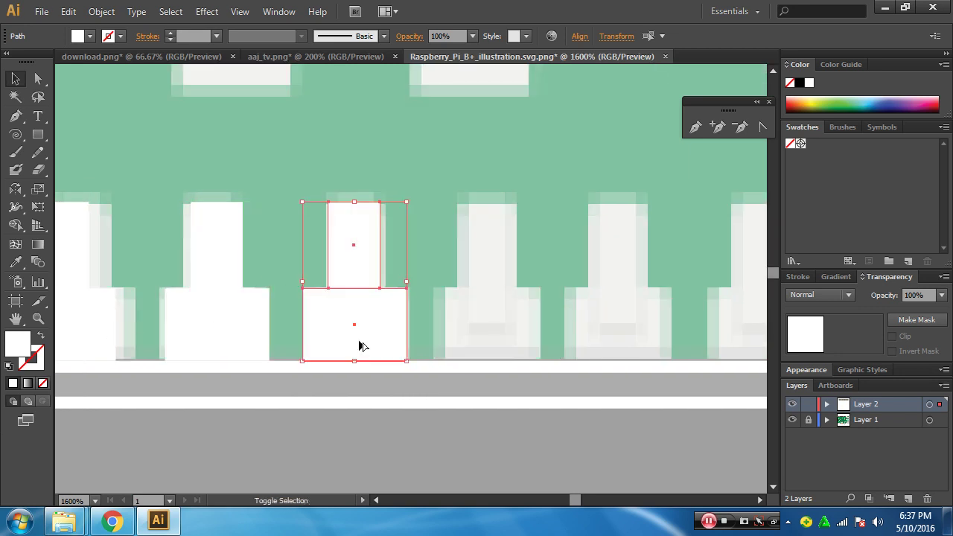
Repeat the duplication for the four remaining pins at the right end of the chip's top edge
key(ctrl+minus)
key(ctrl+minus)
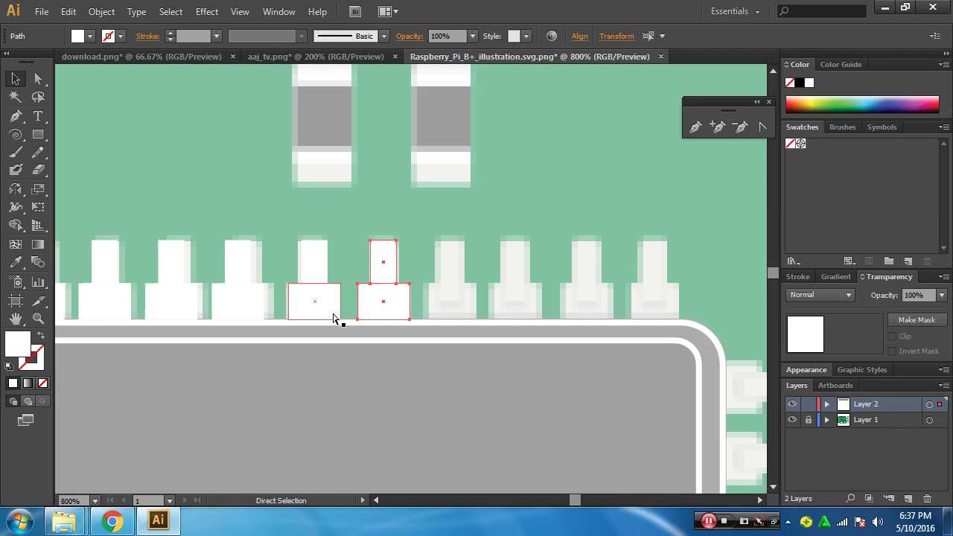
key(ctrl+d)
key(ctrl+d)
key(ctrl+d)
key(ctrl+d)
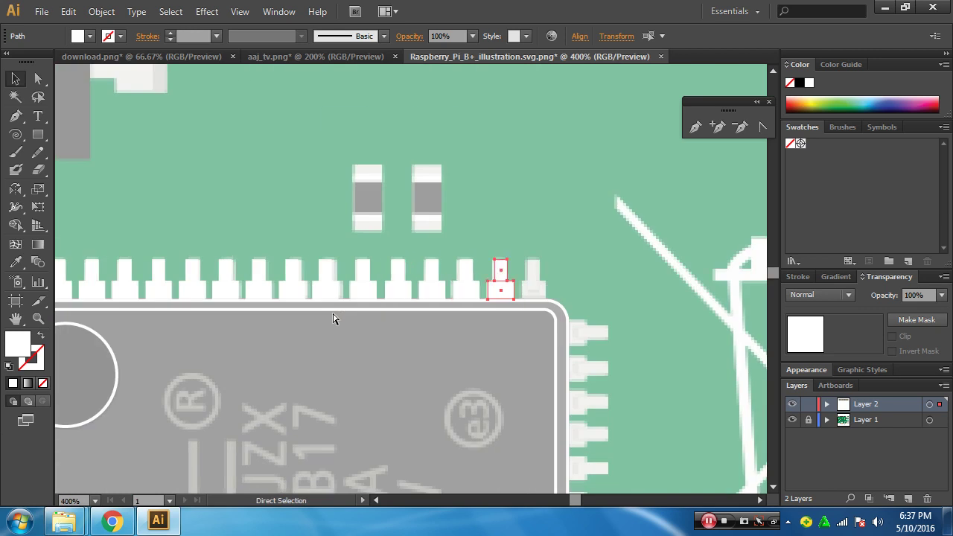
Select the entire row of white pins along the chip's top edge and bring the whole chip into view
drag(265, 351, 394, 270)
key(ctrl+minus)
drag(320, 323, 336, 304)
drag(233, 192, 631, 219)
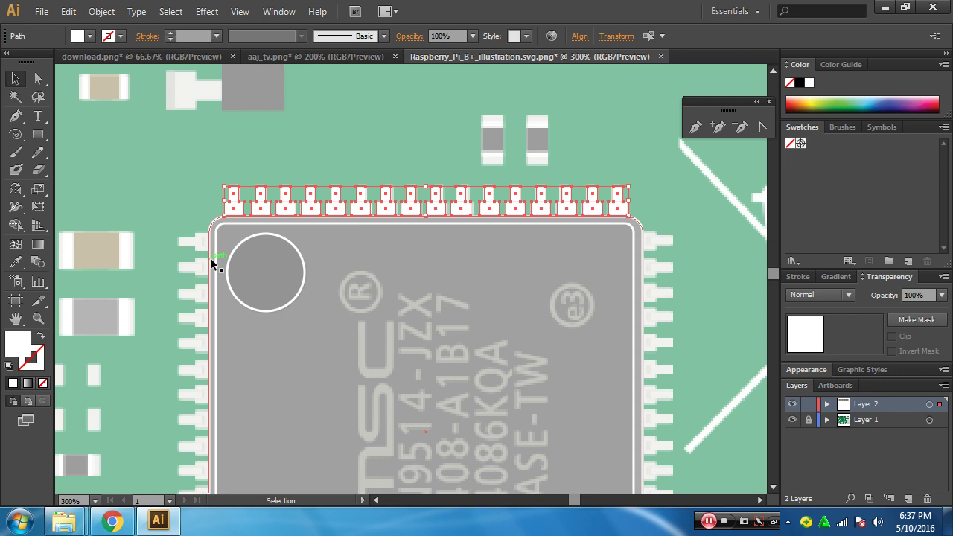
drag(328, 353, 314, 303)
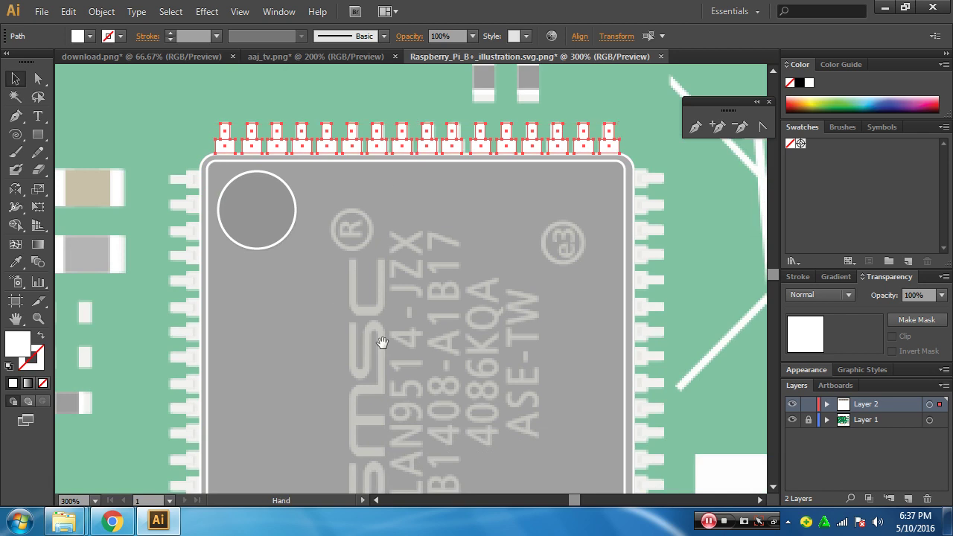
drag(382, 342, 361, 287)
ctrl+alt+click(396, 311)
drag(392, 342, 350, 321)
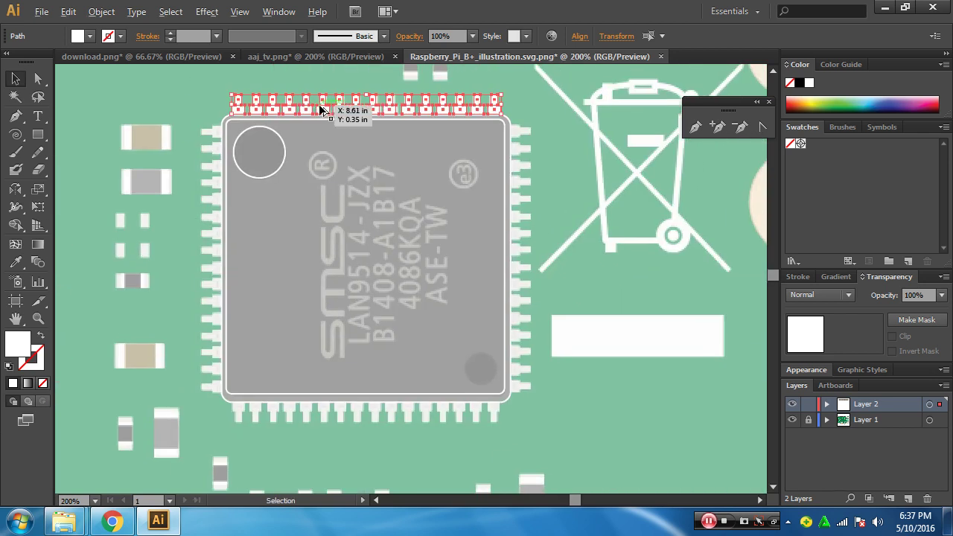
Duplicate the white pin row onto the chip's bottom edge and reflect the copy across the horizontal axis
drag(321, 108, 335, 419)
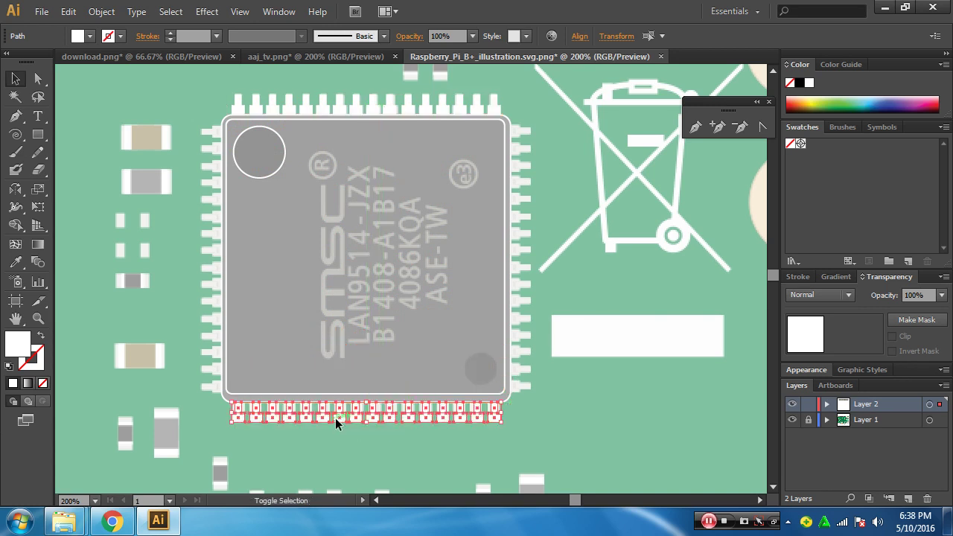
ctrl+click(406, 392)
drag(346, 292, 522, 354)
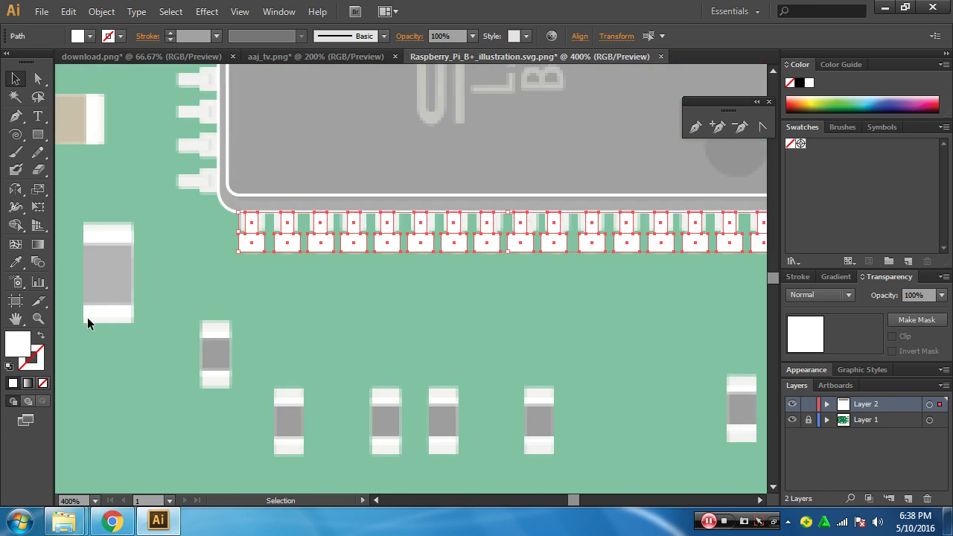
double_click(16, 189)
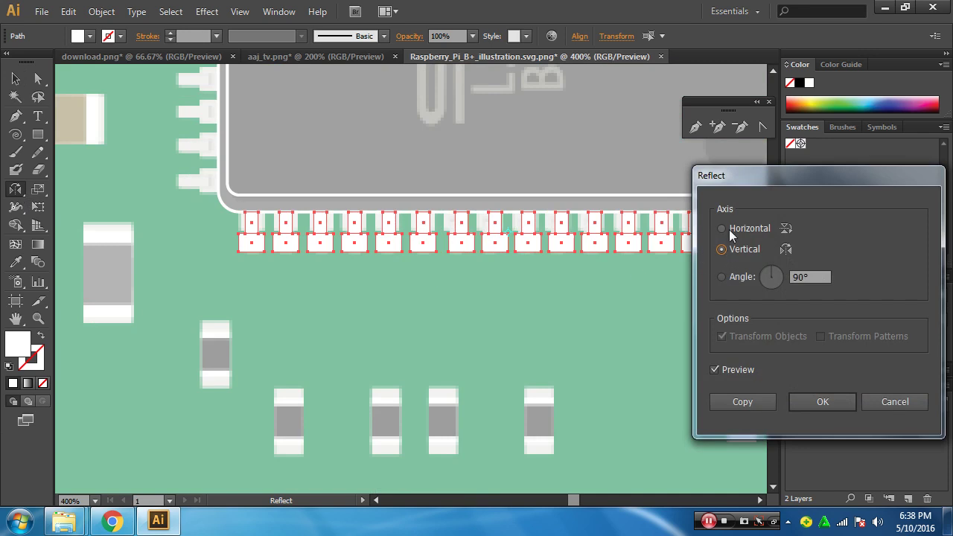
click(722, 229)
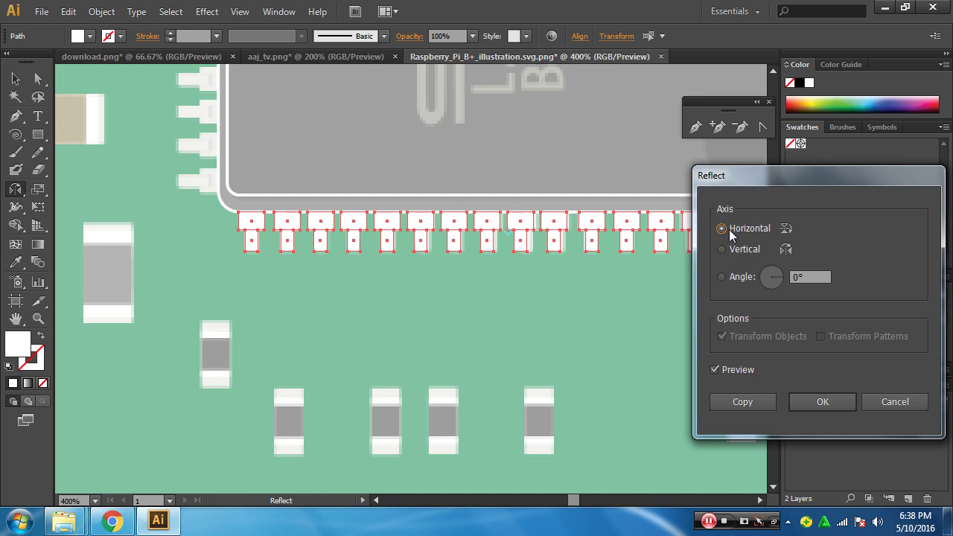
click(813, 402)
drag(593, 295, 398, 315)
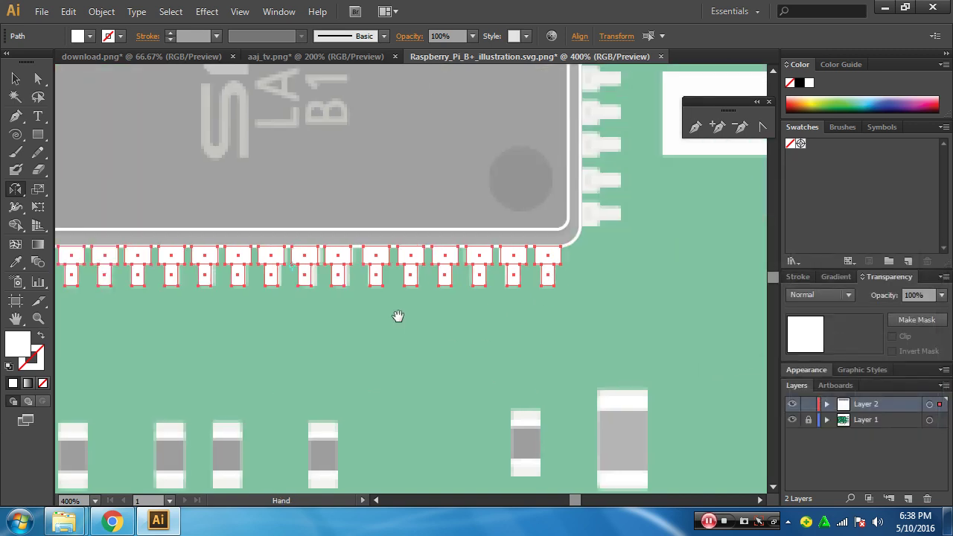
drag(383, 236, 510, 310)
key(ctrl+minus)
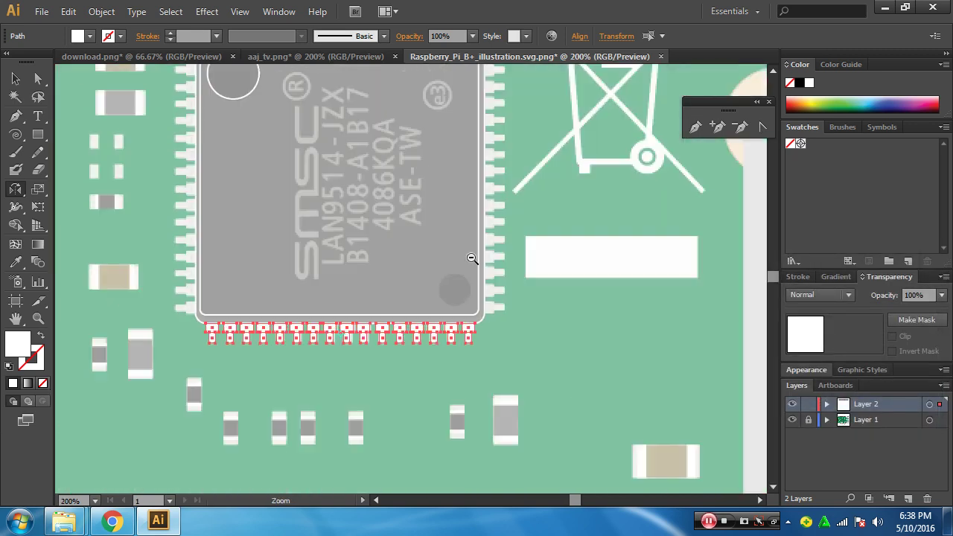
drag(396, 223, 482, 347)
Group the bottom-edge pins and the top-edge pins as two separate groups, with both groups selected
click(15, 79)
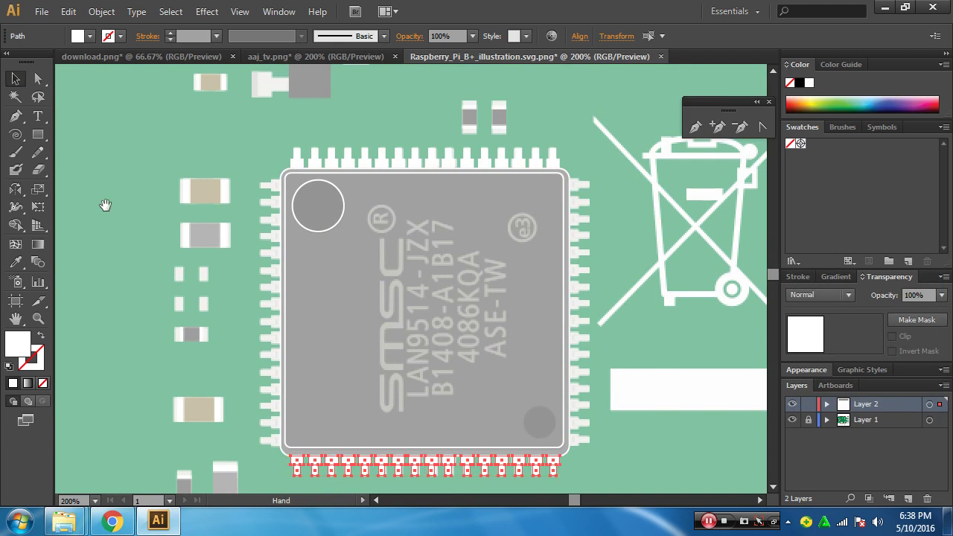
drag(154, 252, 178, 187)
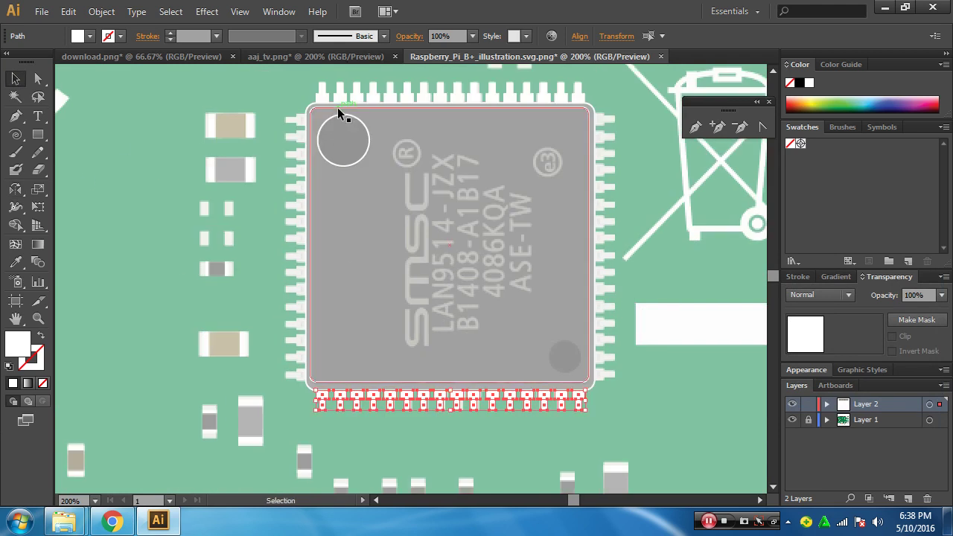
key(space)
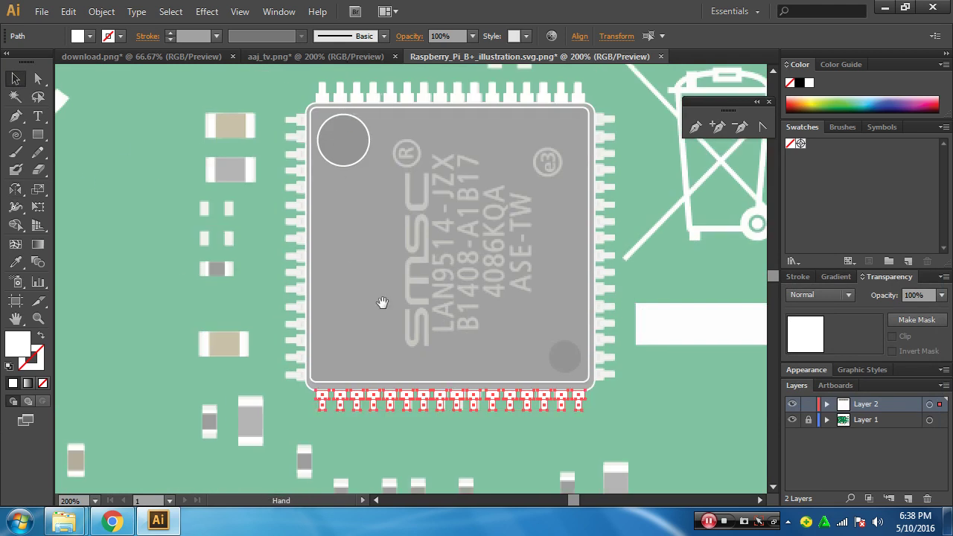
click(403, 406)
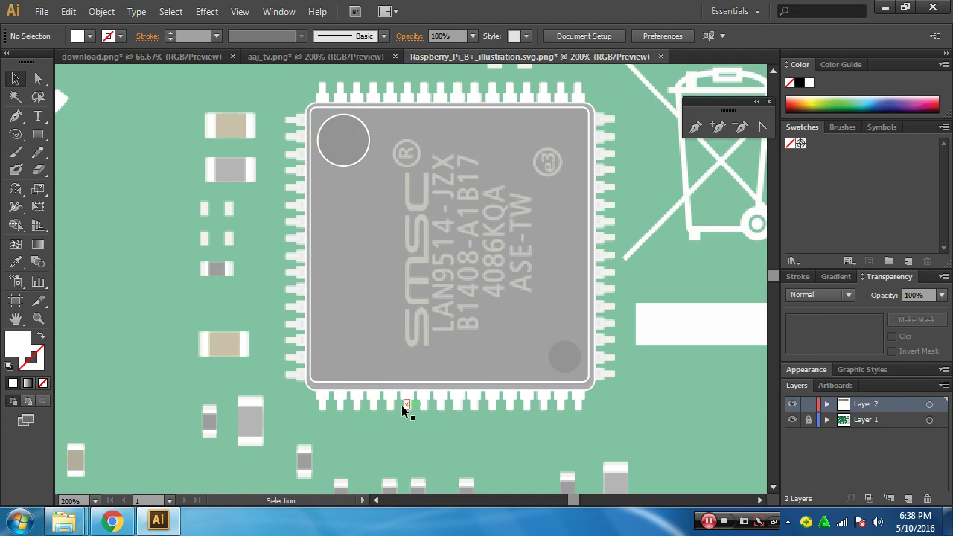
drag(314, 451, 647, 397)
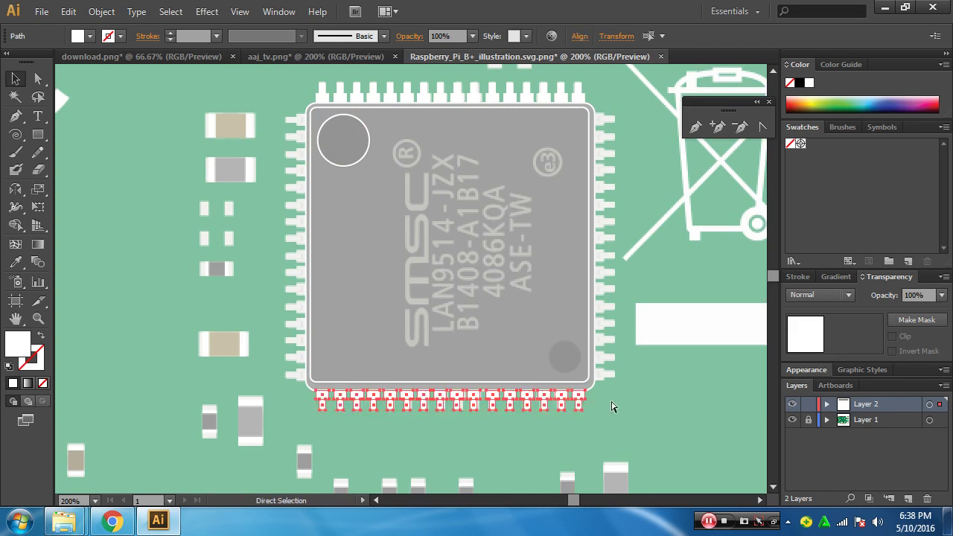
key(ctrl+g)
drag(297, 83, 589, 100)
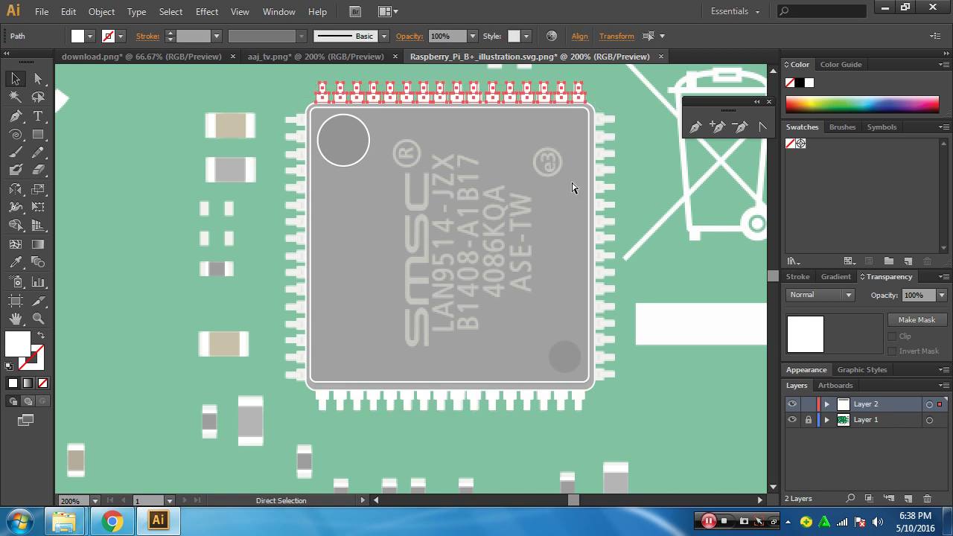
key(ctrl+g)
shift+click(409, 402)
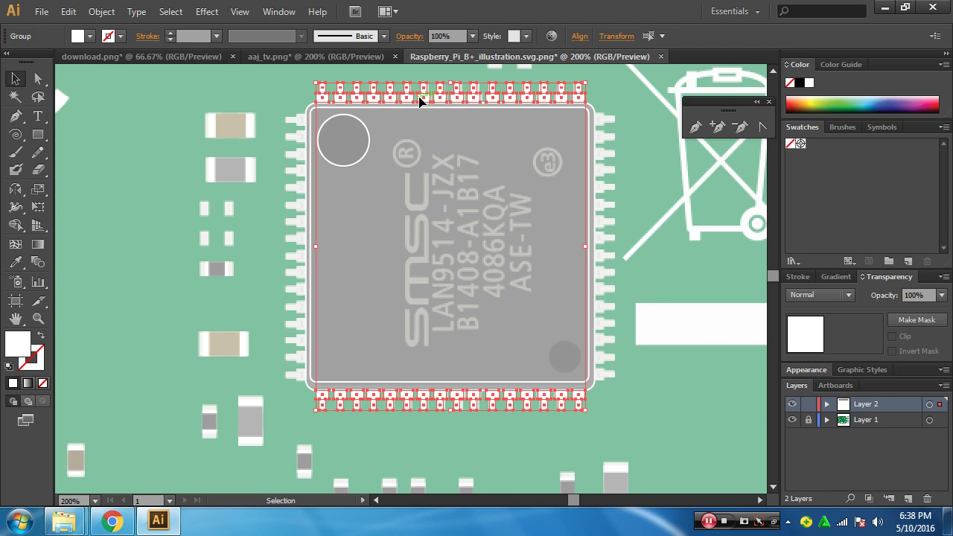
Try to rotate the two pin groups together freehand around the chip
drag(591, 77, 591, 360)
key(ctrl+z)
Rotate a copy of both pin groups by 90° onto the chip's left and right edges using the Rotate tool
drag(14, 189, 81, 192)
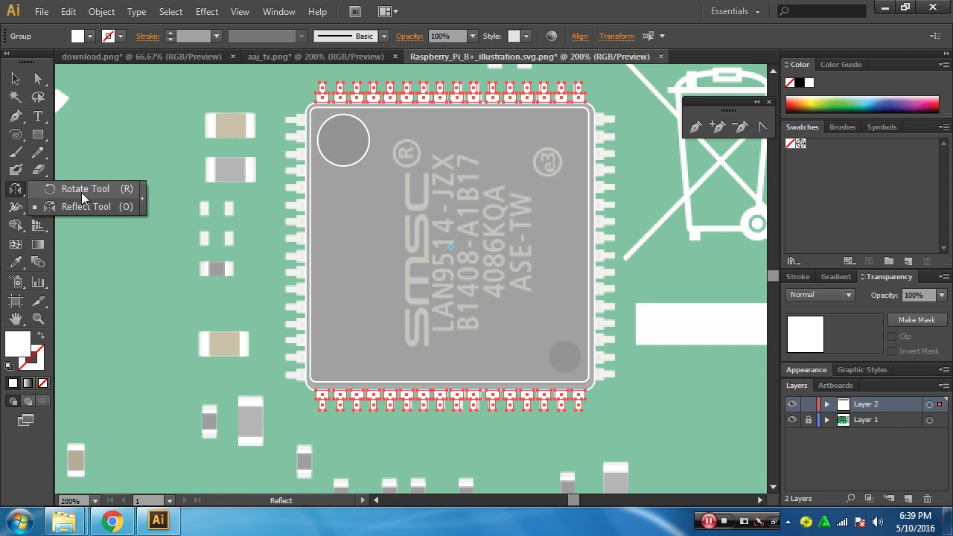
drag(81, 192, 81, 192)
key(v)
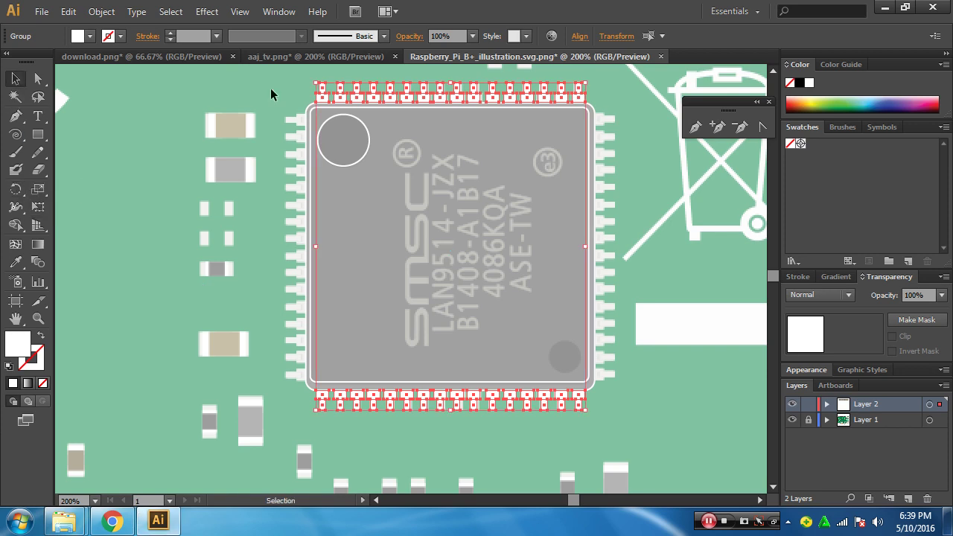
drag(586, 79, 610, 147)
key(ctrl+z)
double_click(17, 190)
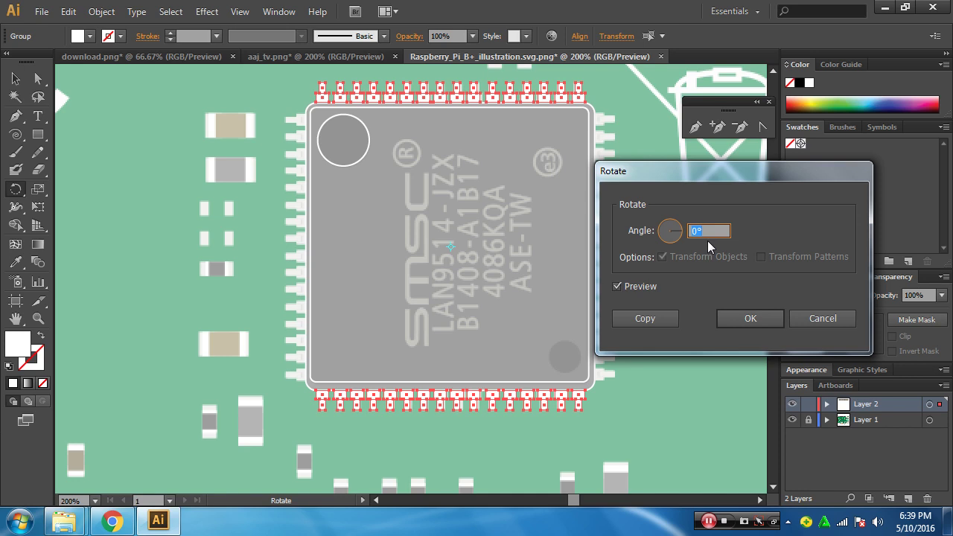
text(90)
click(632, 289)
click(632, 289)
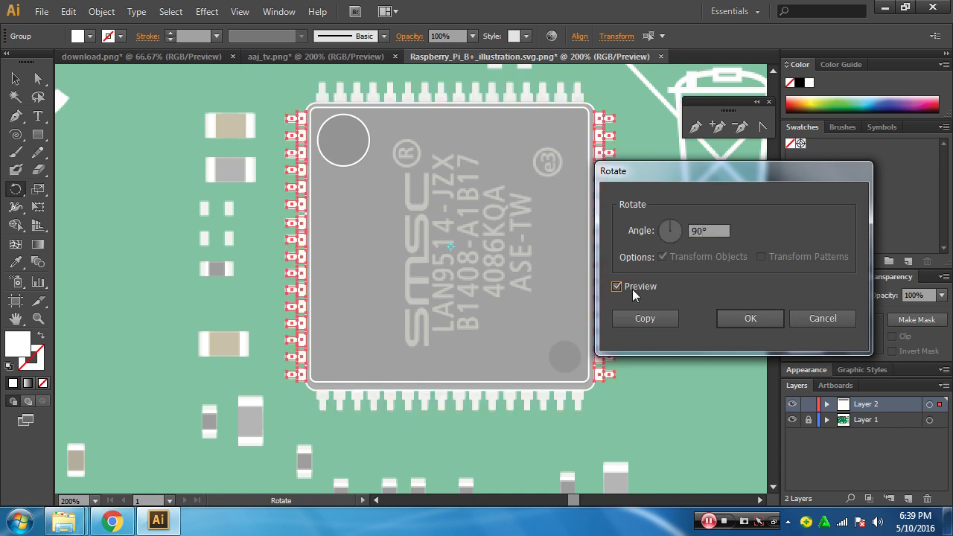
drag(614, 172, 664, 169)
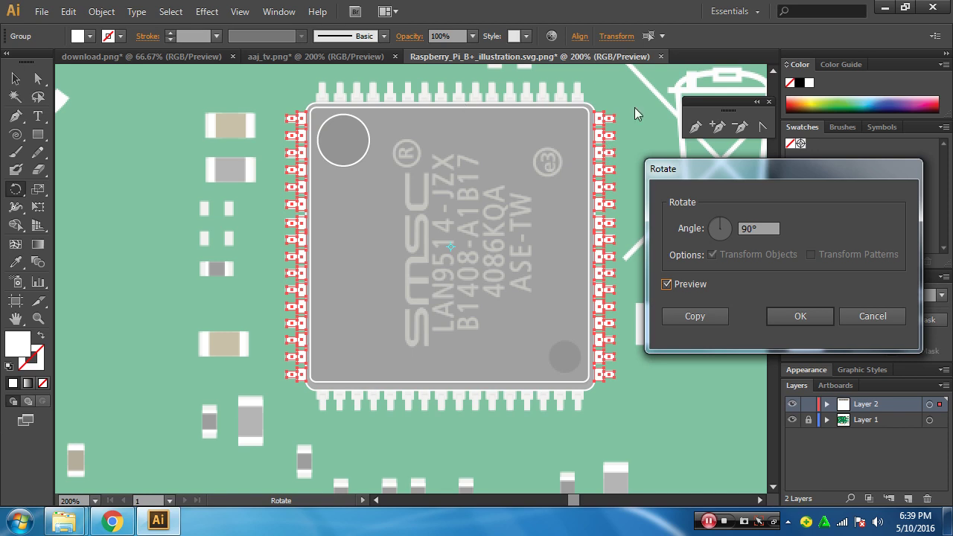
click(702, 316)
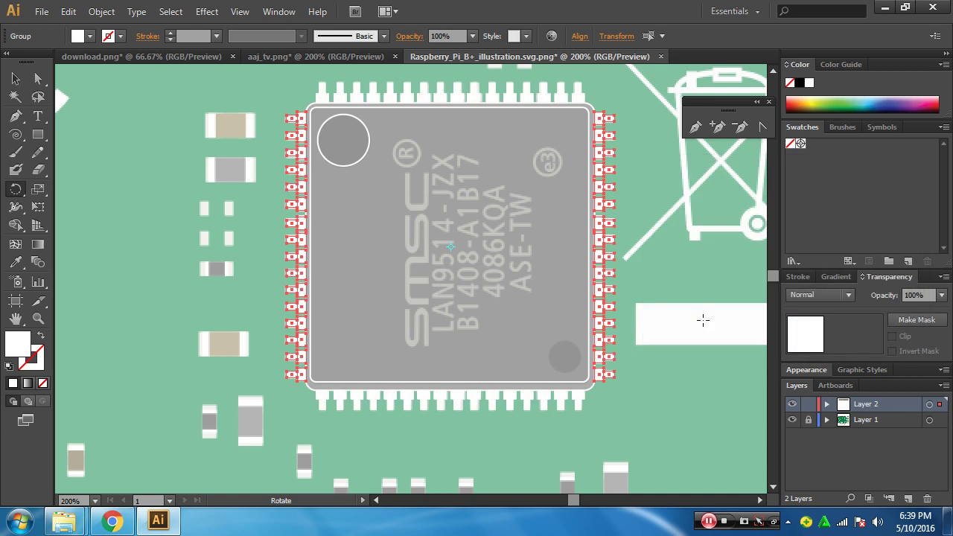
Examine the pin groups along the chip's edges one by one, including their fit around the chip's upper part
click(16, 78)
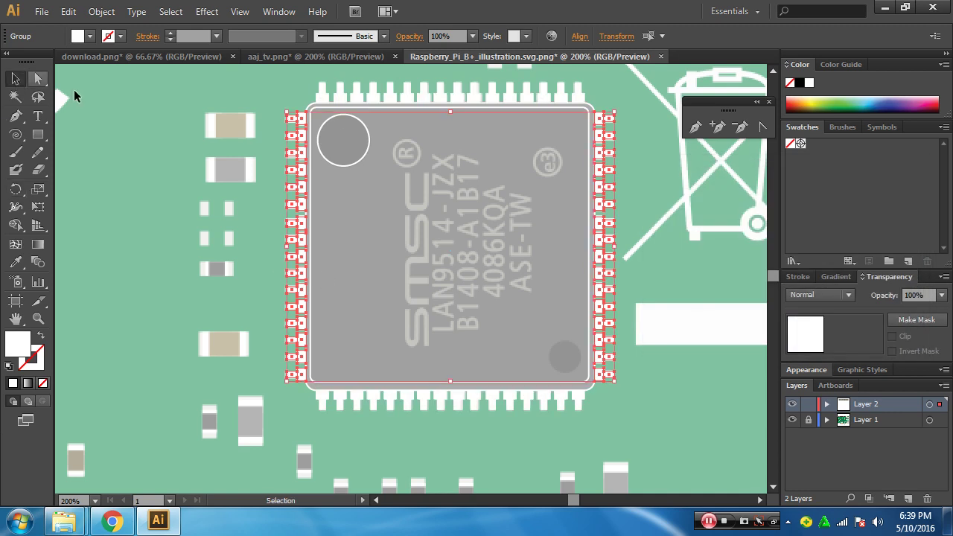
click(458, 92)
click(460, 94)
click(606, 196)
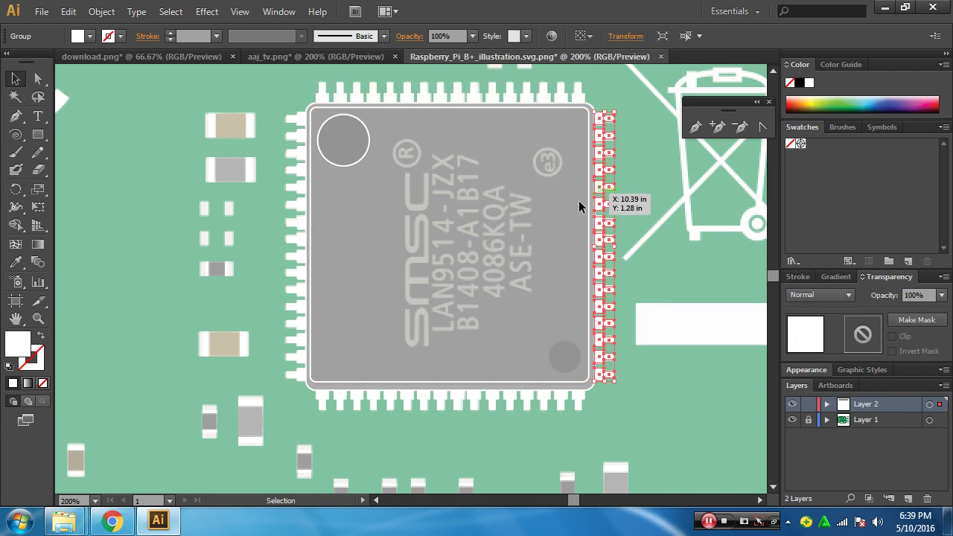
click(537, 91)
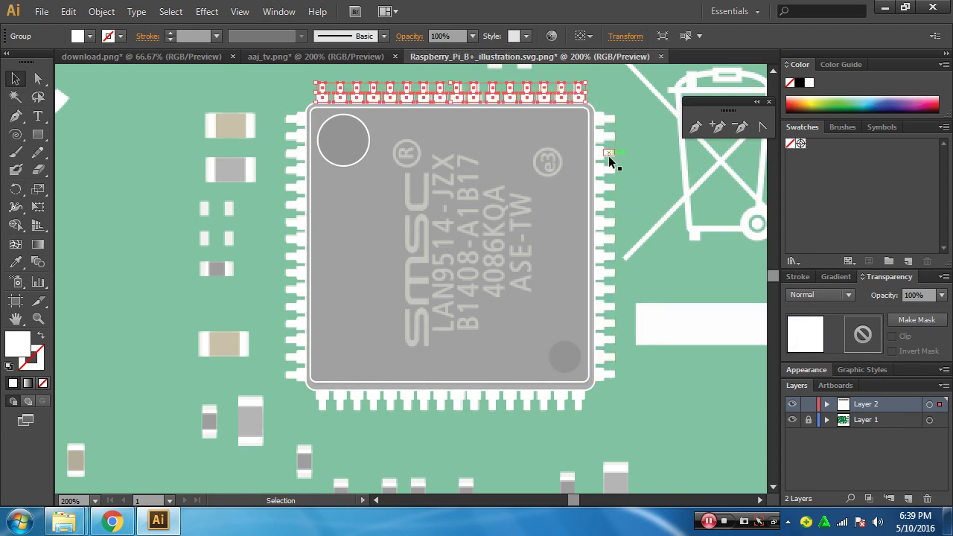
click(608, 154)
click(460, 402)
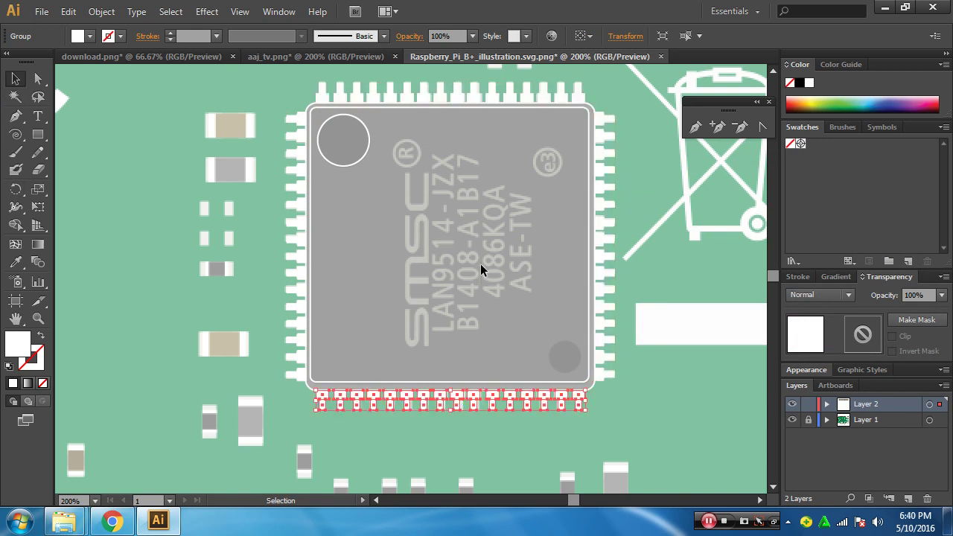
ctrl+click(519, 194)
ctrl+click(517, 193)
drag(296, 348, 513, 300)
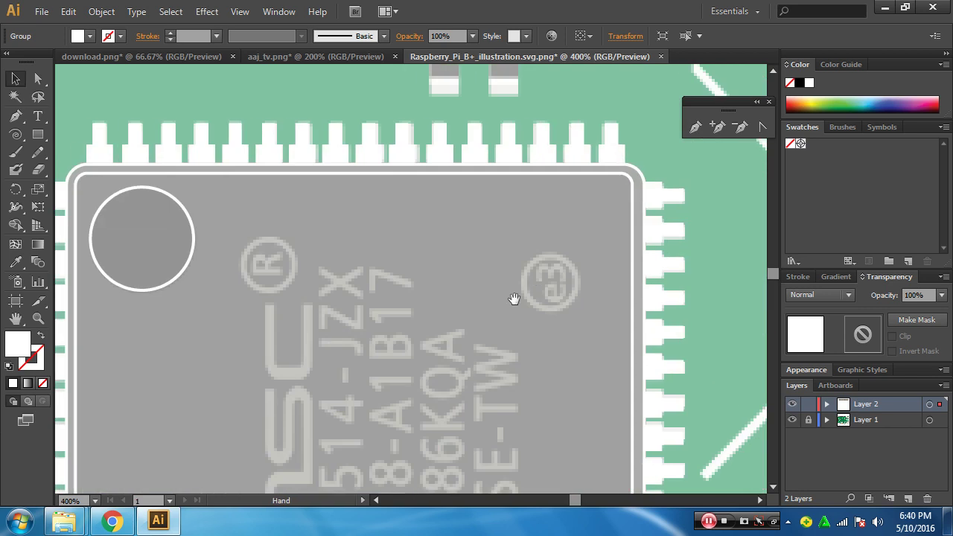
drag(264, 367, 364, 358)
Try to fill the chip's outer rounded outline with the dark grey sampled from the reference chip body
click(294, 237)
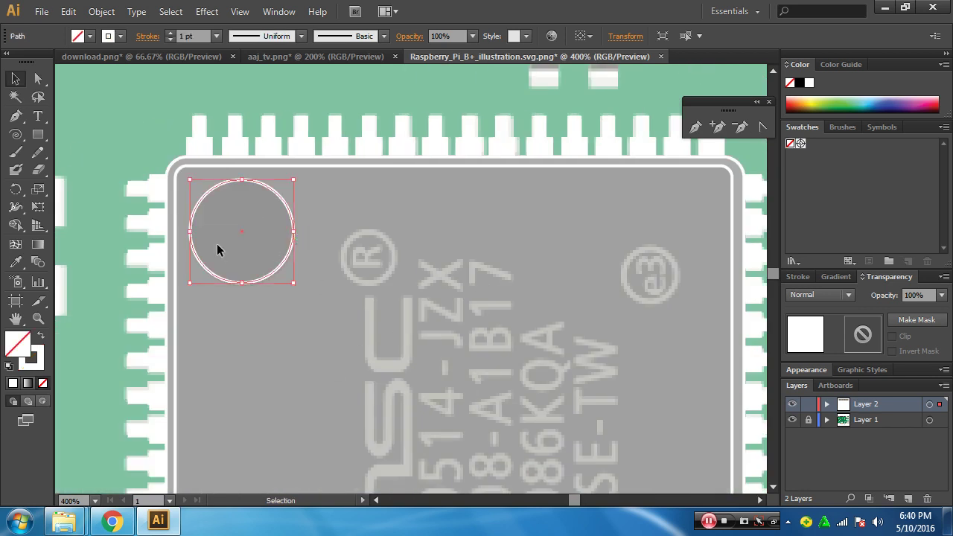
click(392, 158)
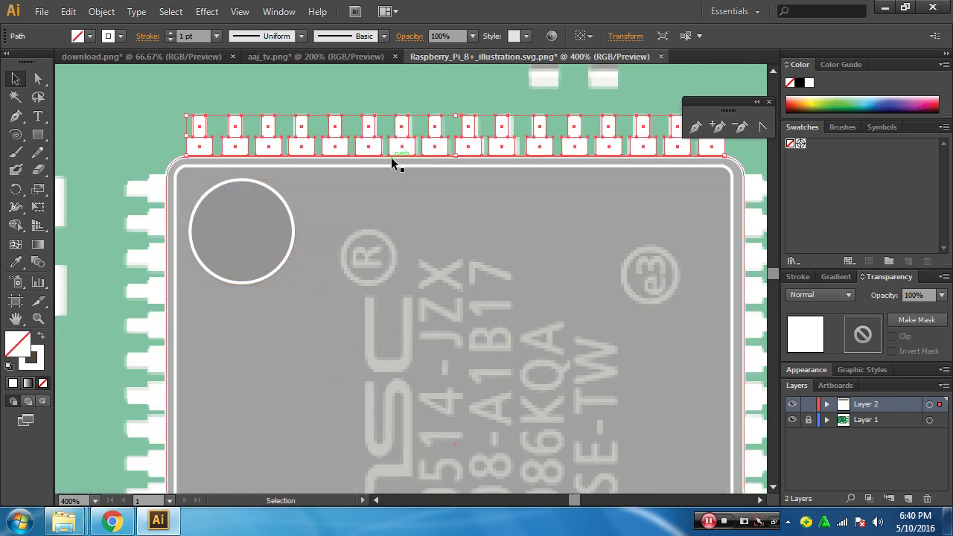
click(178, 177)
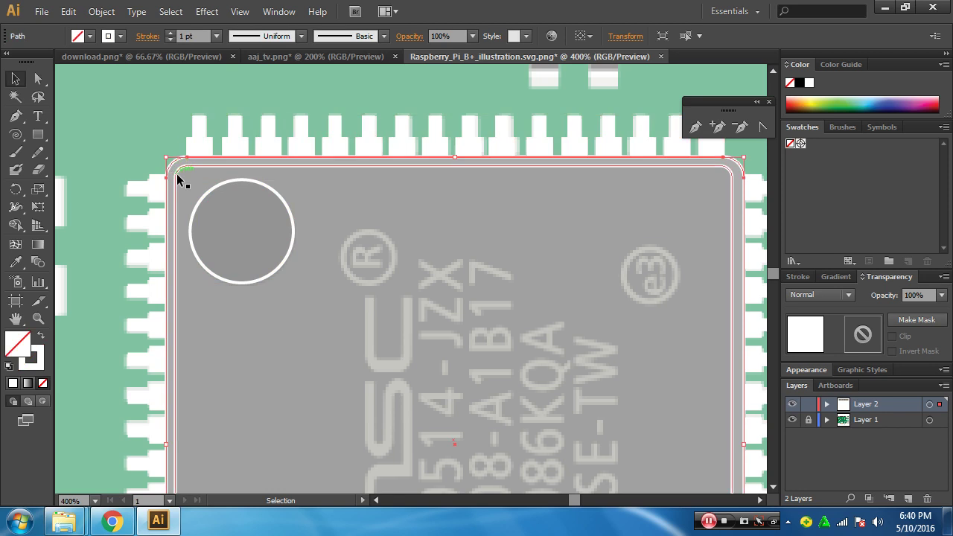
click(16, 262)
click(322, 196)
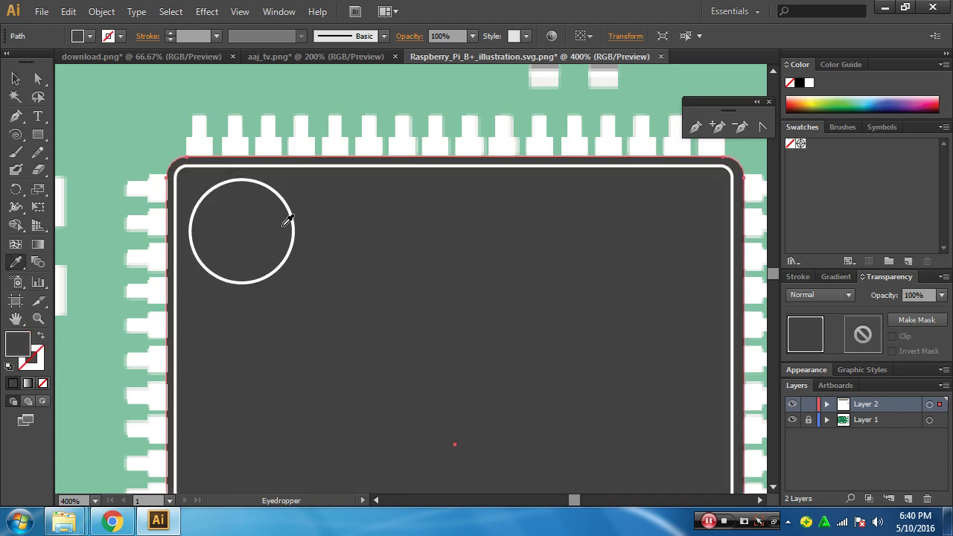
click(300, 190)
Fill the circle in the chip's upper-left corner with the near-black colour sampled from the reference using the Eyedropper
key(v)
click(315, 219)
click(287, 209)
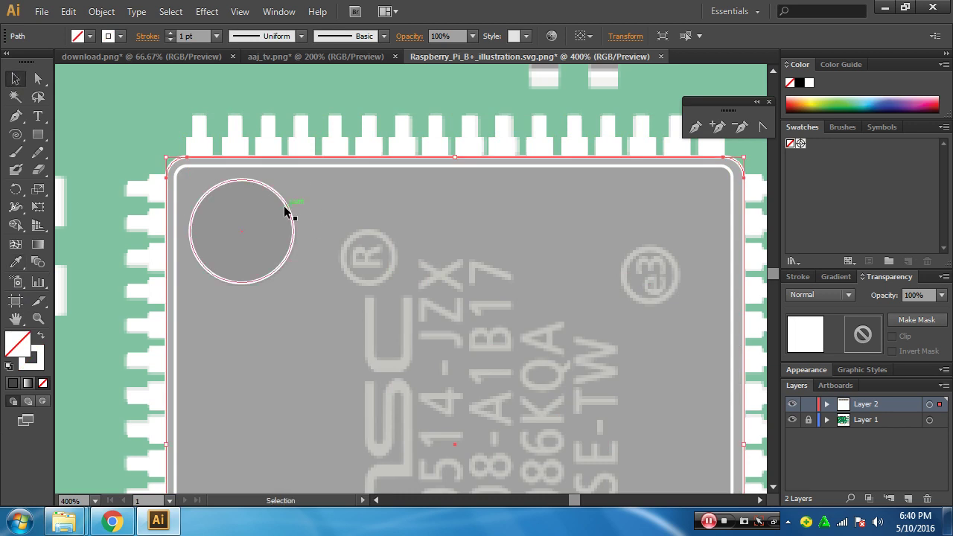
click(16, 262)
click(192, 238)
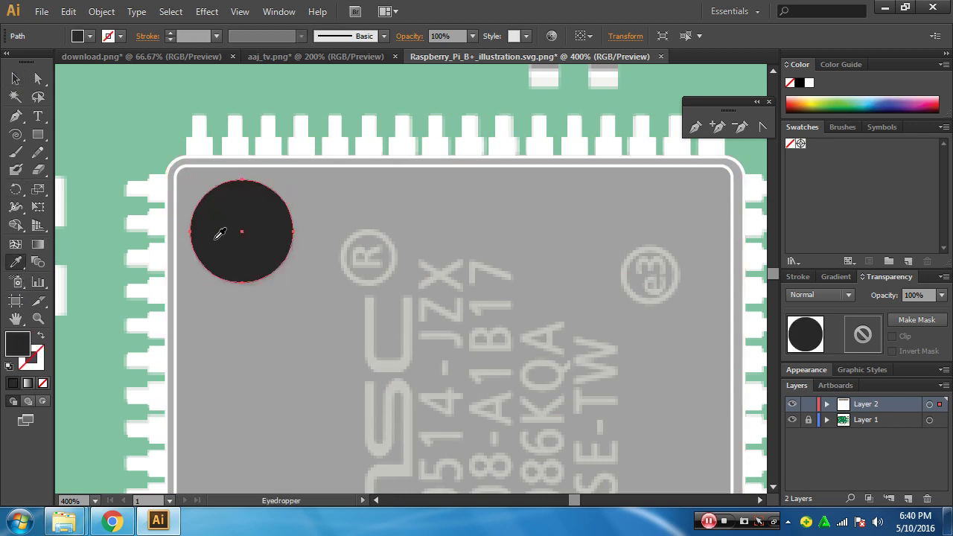
Fill the chip's inner outline with dark grey and its outer outline with the lighter border grey, both sampled from the reference
ctrl+click(328, 165)
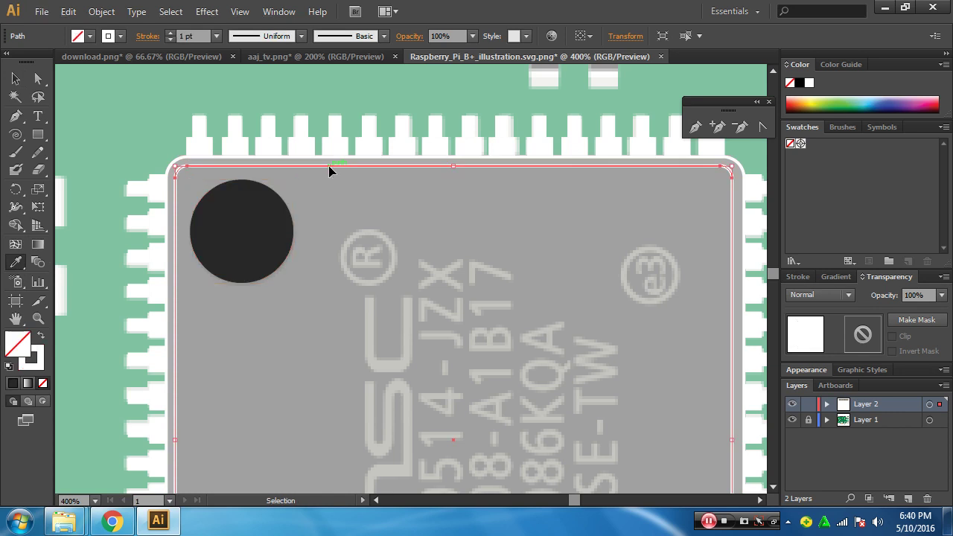
click(331, 174)
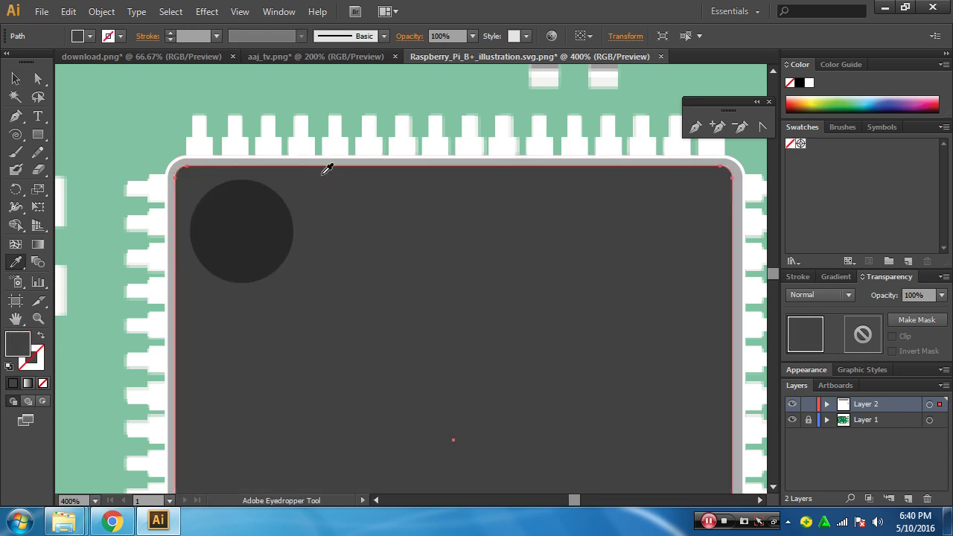
ctrl+click(175, 164)
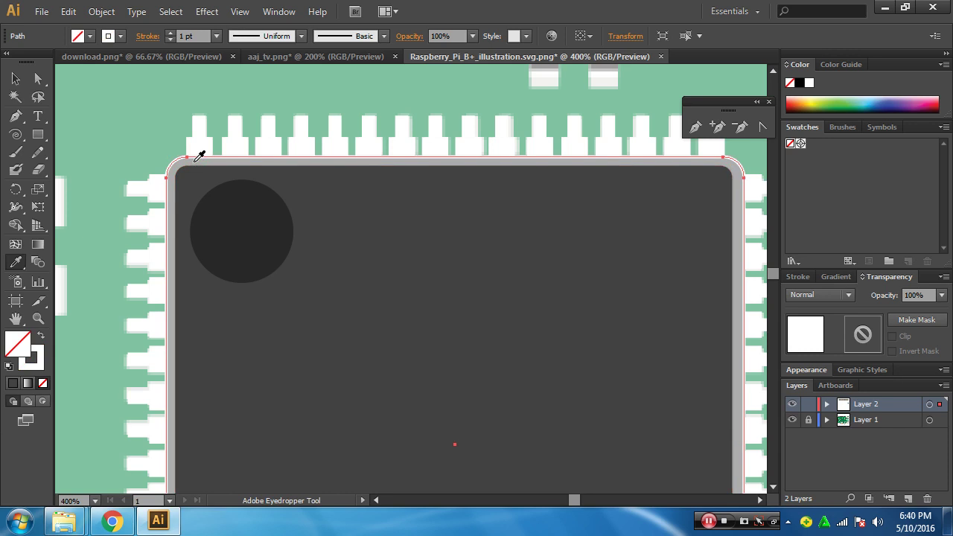
click(199, 155)
key(v)
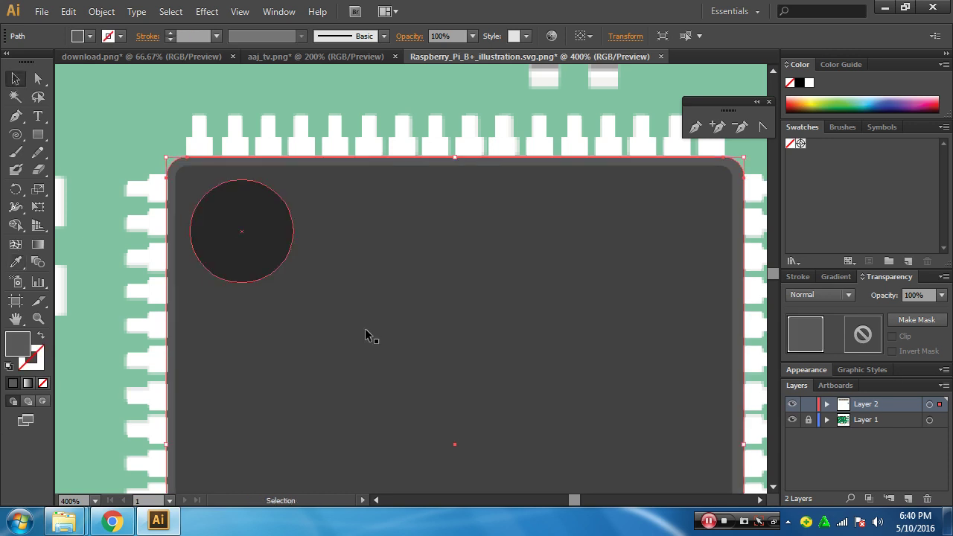
drag(594, 415, 526, 370)
ctrl+alt+click(558, 367)
ctrl+alt+click(558, 367)
ctrl+alt+click(558, 367)
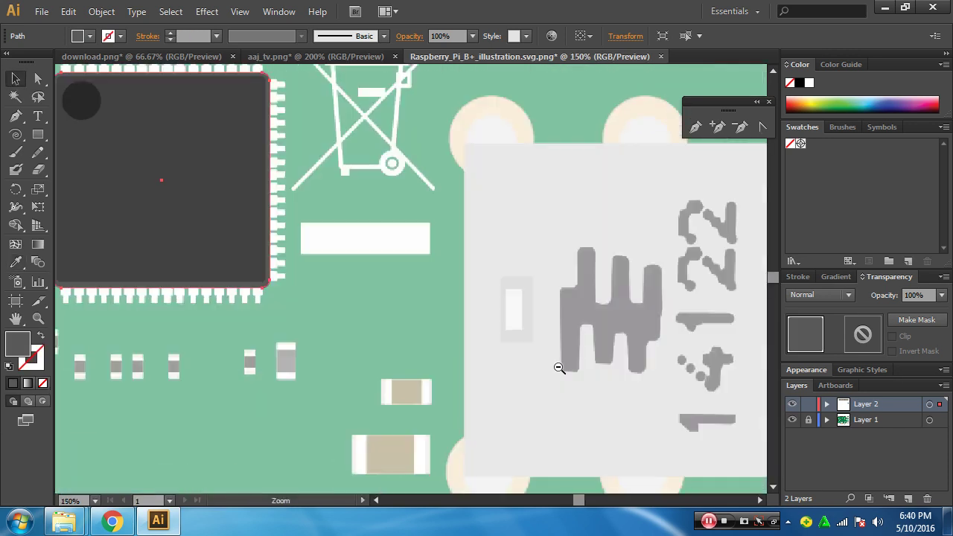
Check the finished chip against a blank background by hiding the reference layer, and show the reference again
ctrl+alt+click(559, 368)
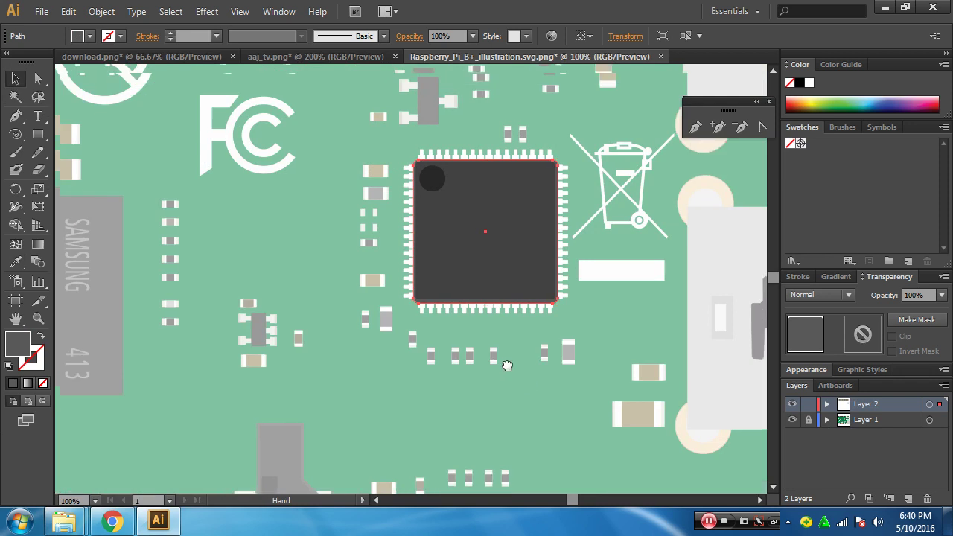
drag(506, 365, 520, 485)
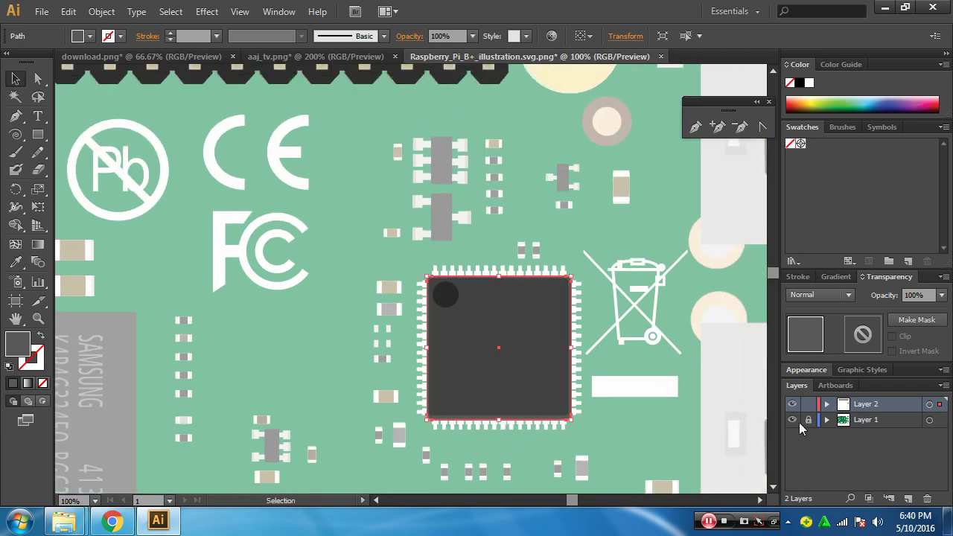
click(792, 420)
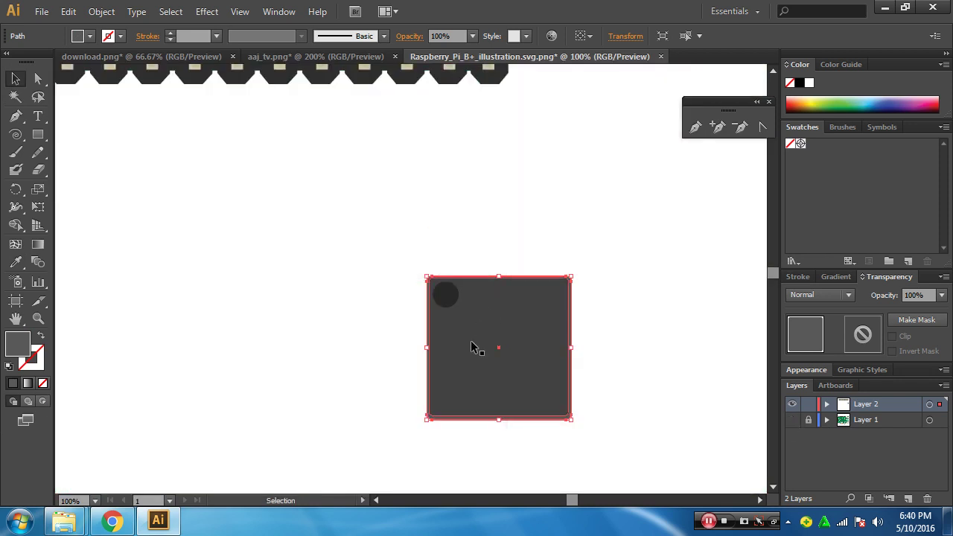
click(792, 420)
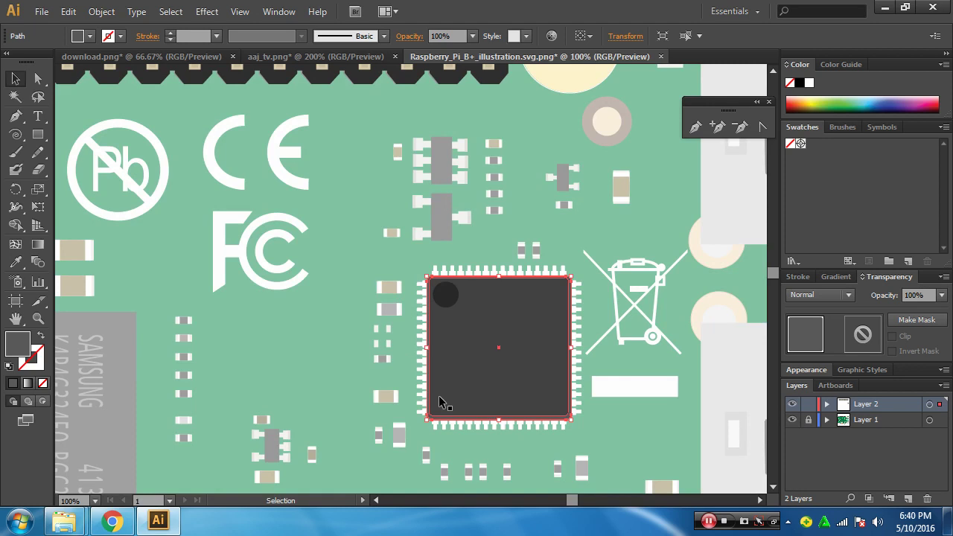
Look over the board around the Samsung chip, HDMI port and Raspberry logo for the next component to trace
drag(288, 355, 483, 290)
mouse_move(326, 329)
mouse_down()
mouse_move(410, 256)
mouse_move(432, 221)
mouse_up()
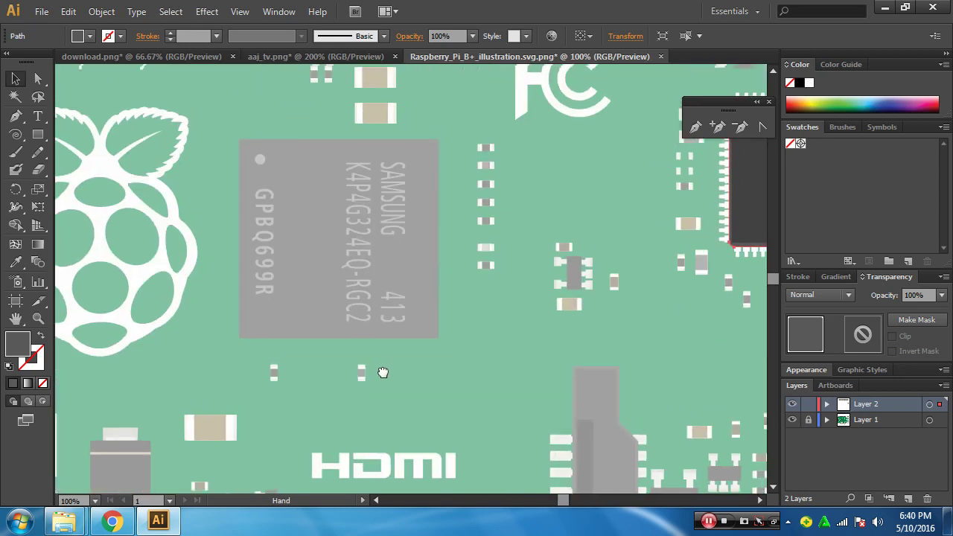
mouse_move(383, 372)
mouse_down()
mouse_move(391, 387)
mouse_move(428, 223)
mouse_up()
mouse_move(350, 447)
mouse_down()
mouse_move(417, 327)
mouse_move(421, 212)
mouse_up()
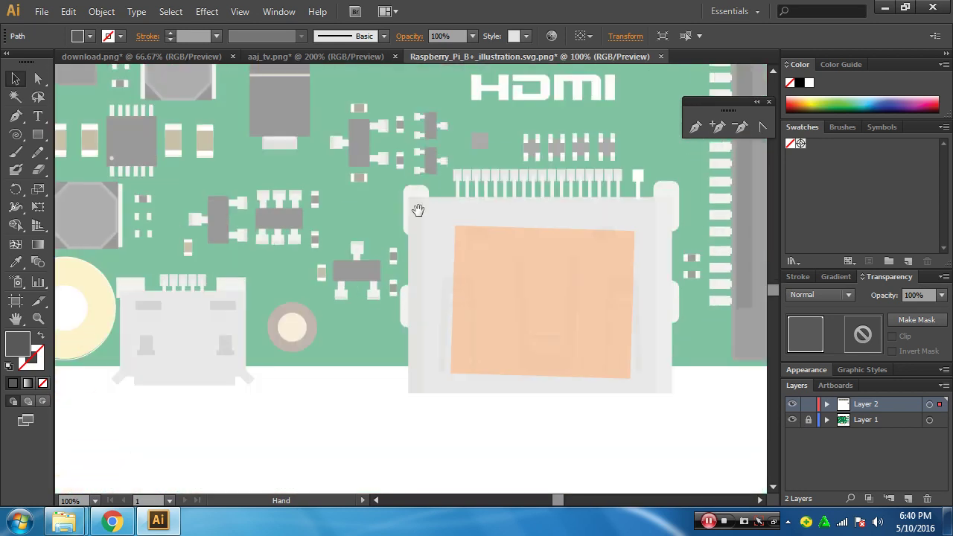
drag(462, 291, 505, 436)
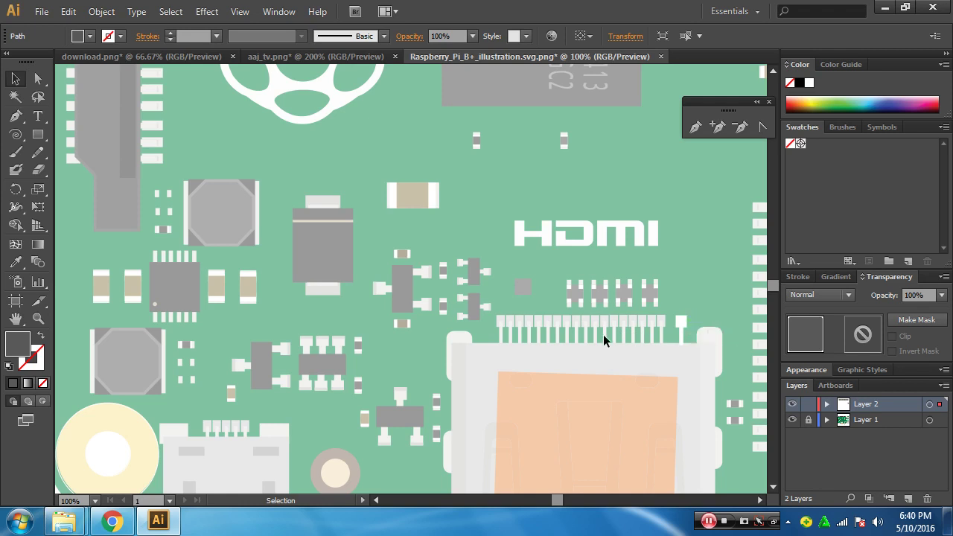
drag(377, 262, 466, 362)
mouse_move(452, 245)
mouse_down()
mouse_move(499, 355)
mouse_move(440, 430)
mouse_up()
drag(216, 321, 292, 277)
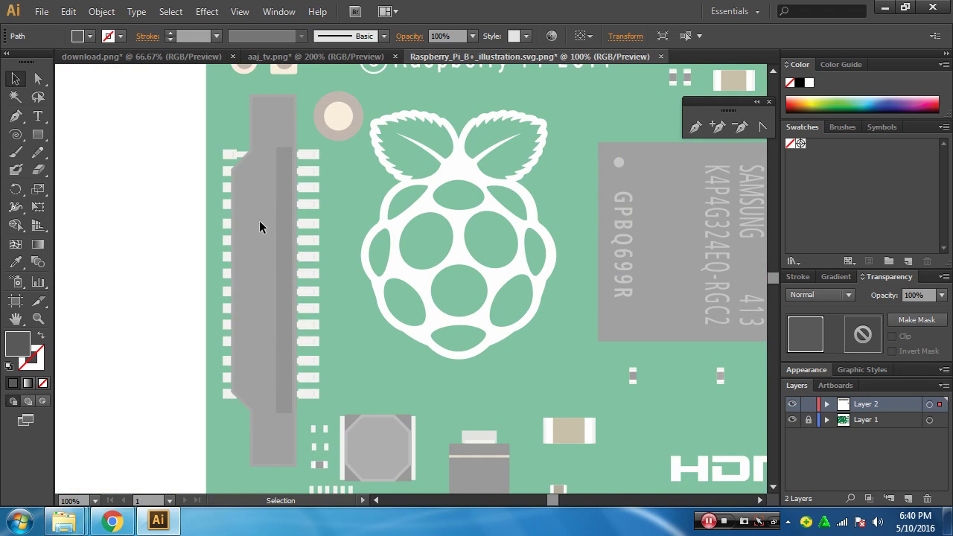
Trace the tall grey ribbon connector beside the Raspberry logo as a closed, unfilled Pen tool path including its angled corners
drag(16, 116, 72, 119)
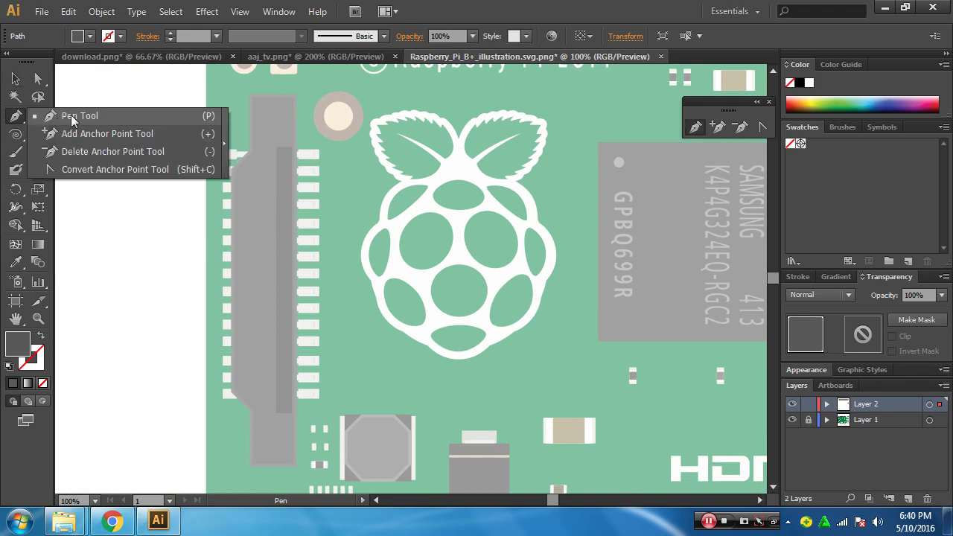
drag(250, 99, 296, 102)
click(295, 95)
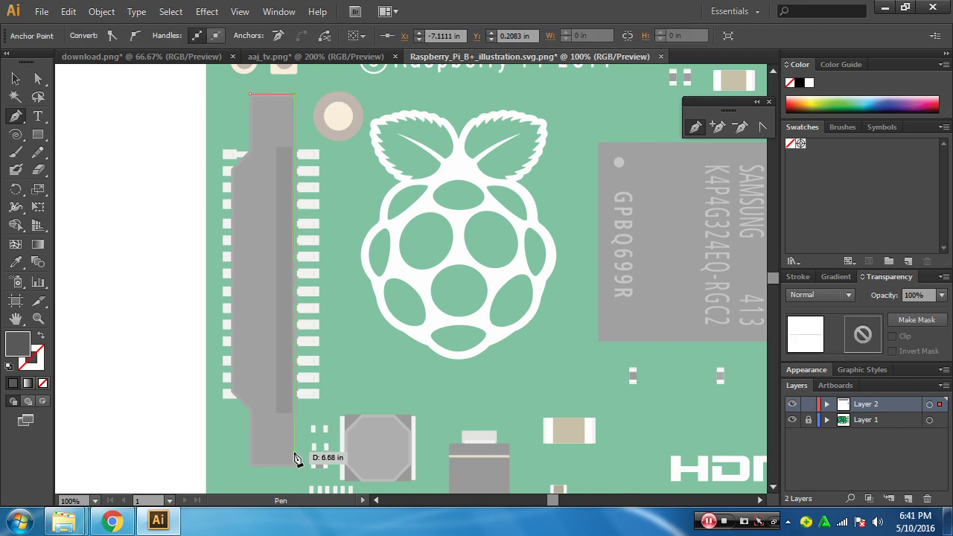
click(295, 462)
click(250, 465)
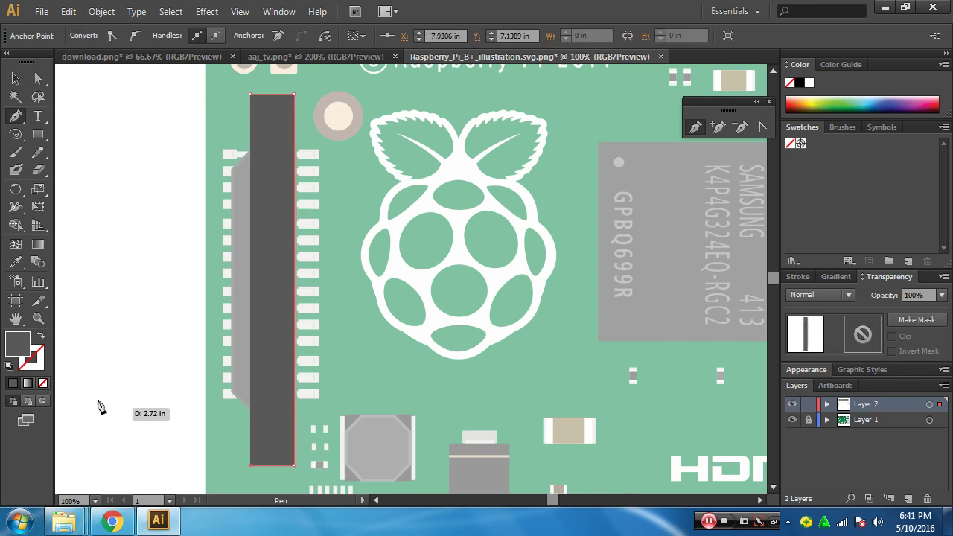
click(40, 336)
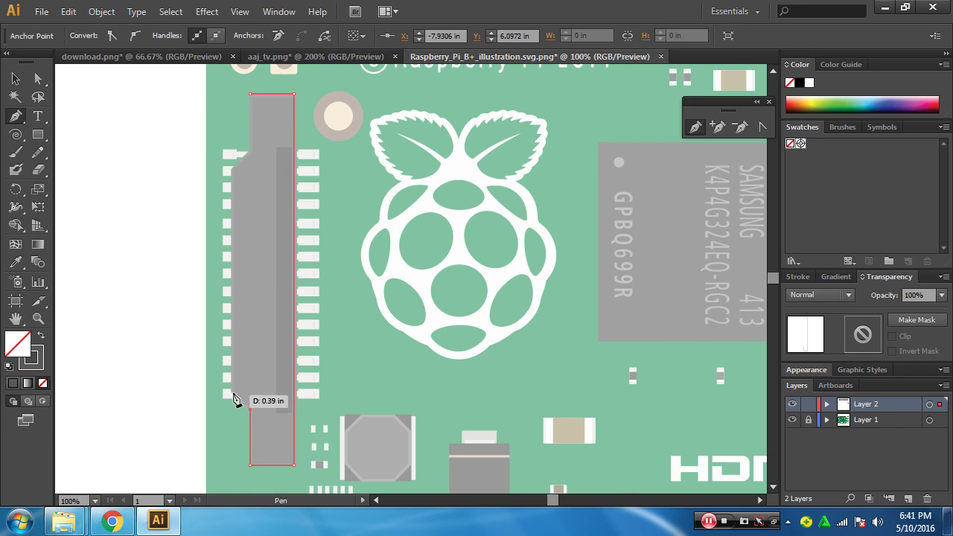
drag(258, 210, 250, 342)
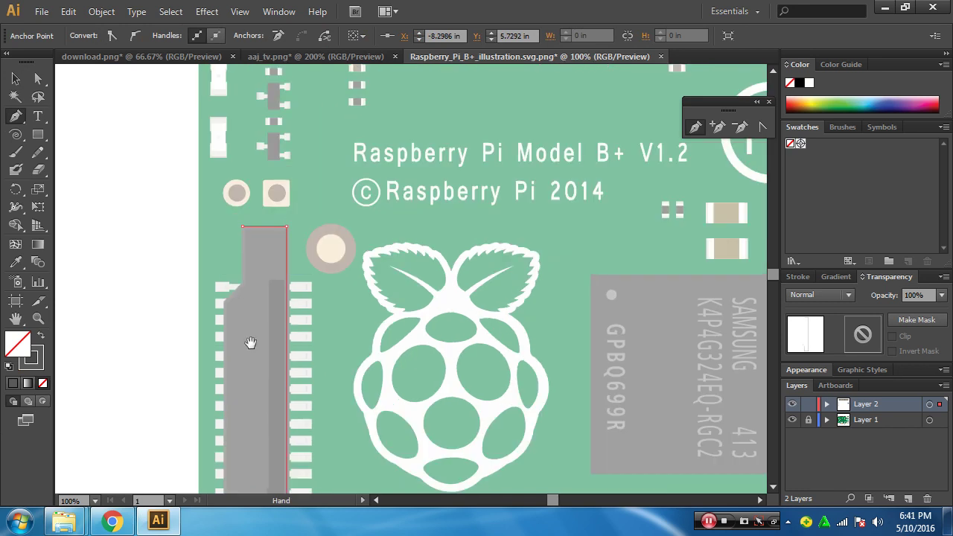
click(224, 299)
click(241, 283)
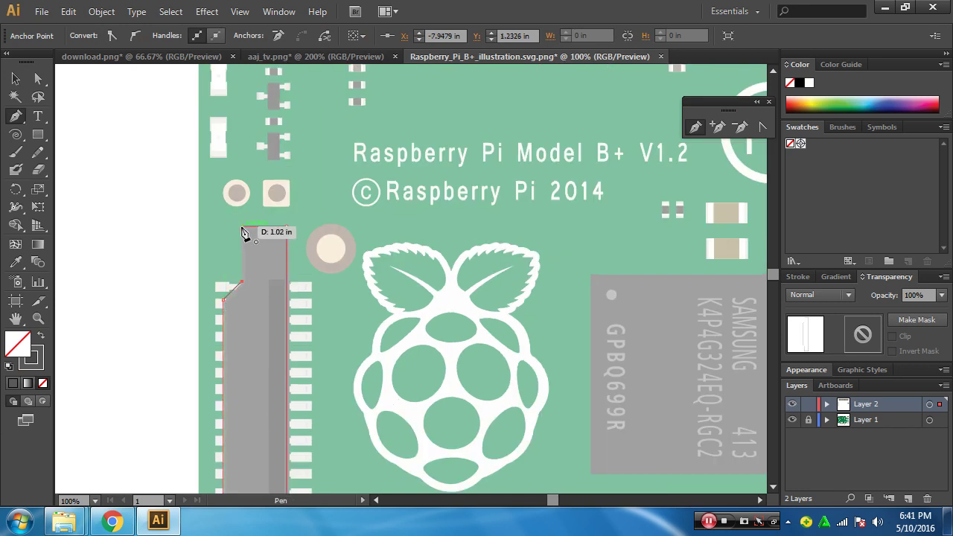
click(242, 227)
Inspect the traced ribbon connector outline up close along its full length against the reference
drag(282, 437, 297, 332)
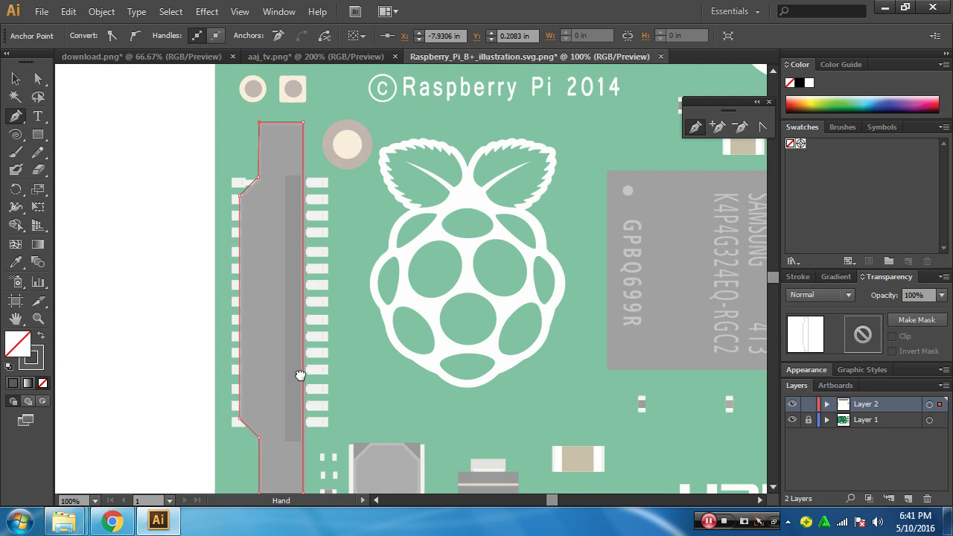
drag(300, 375, 306, 344)
ctrl+click(335, 323)
ctrl+click(337, 323)
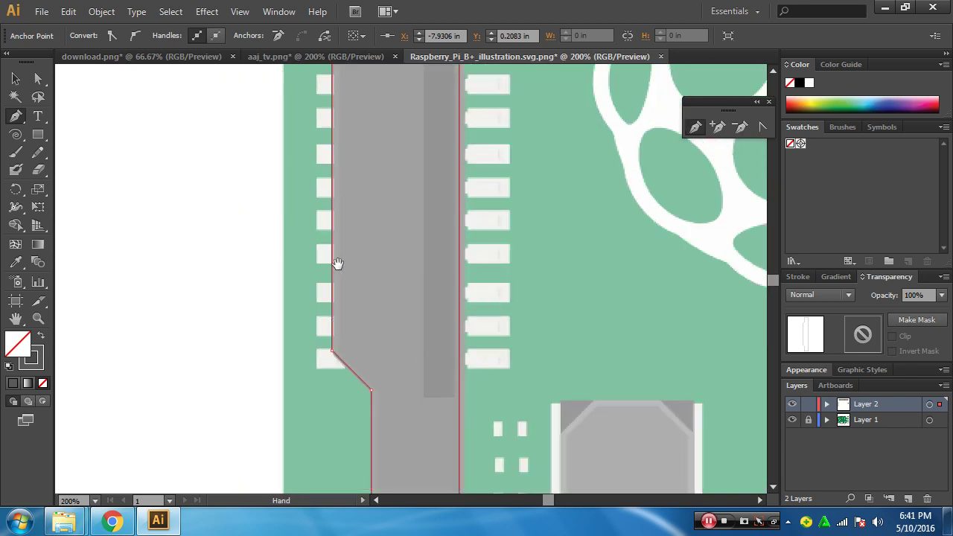
drag(355, 187, 302, 492)
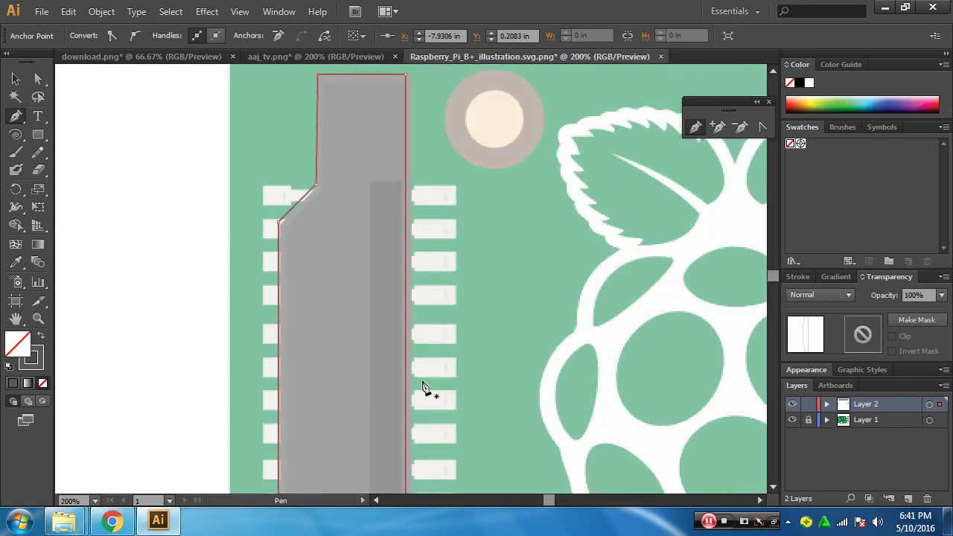
drag(414, 428, 410, 230)
drag(399, 348, 388, 180)
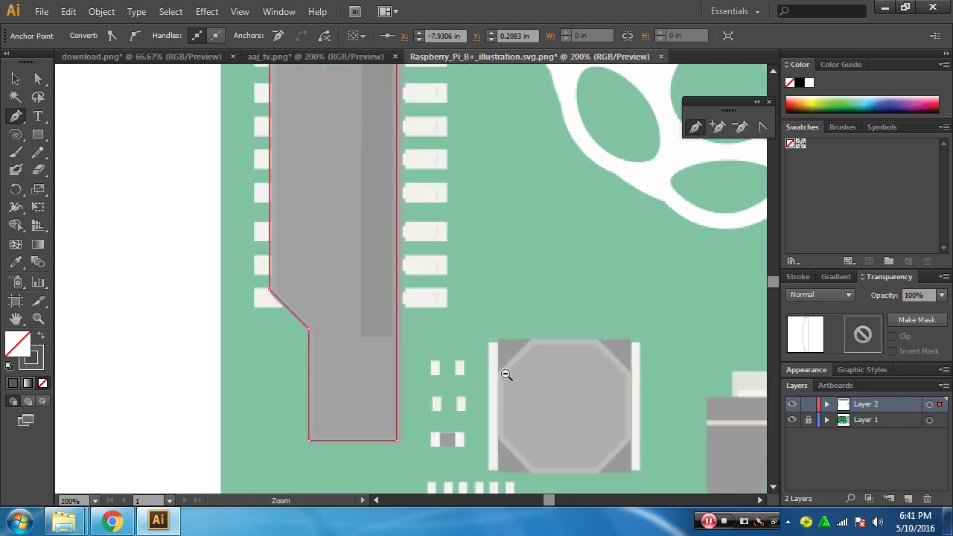
Draw a rectangle about 1.41 by 1.2 in around the inductor below the Raspberry logo including its pads, and another around its grey body
ctrl+alt+click(506, 374)
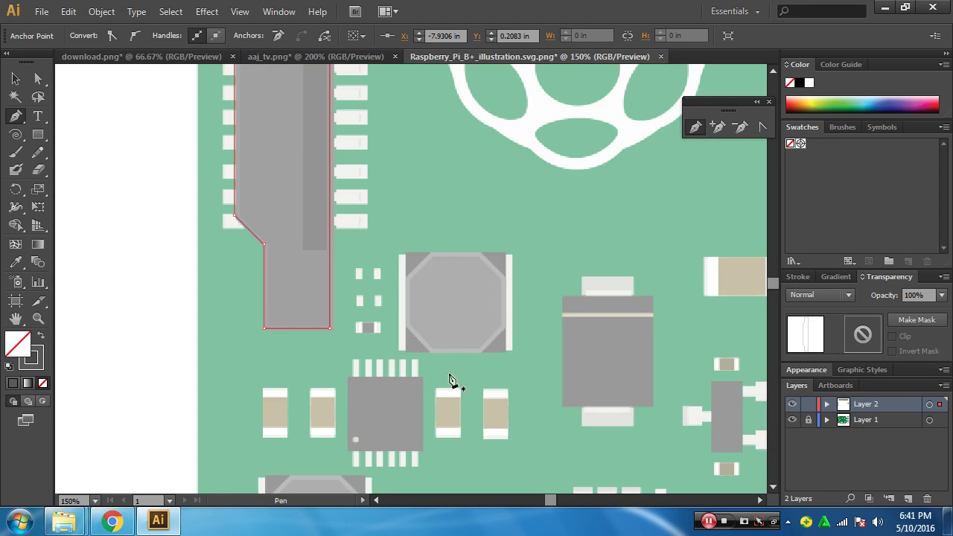
ctrl+click(460, 325)
ctrl+click(446, 266)
ctrl+click(446, 265)
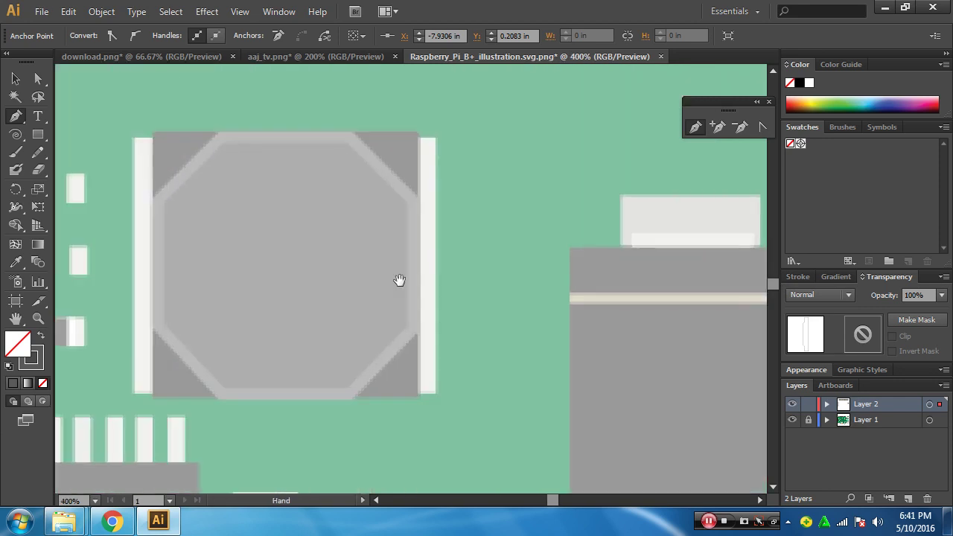
drag(399, 280, 438, 300)
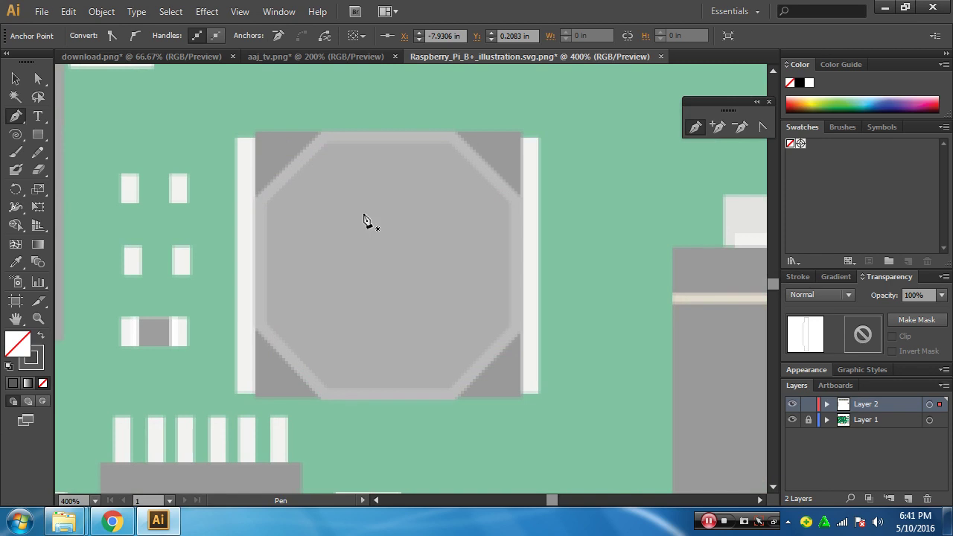
click(36, 138)
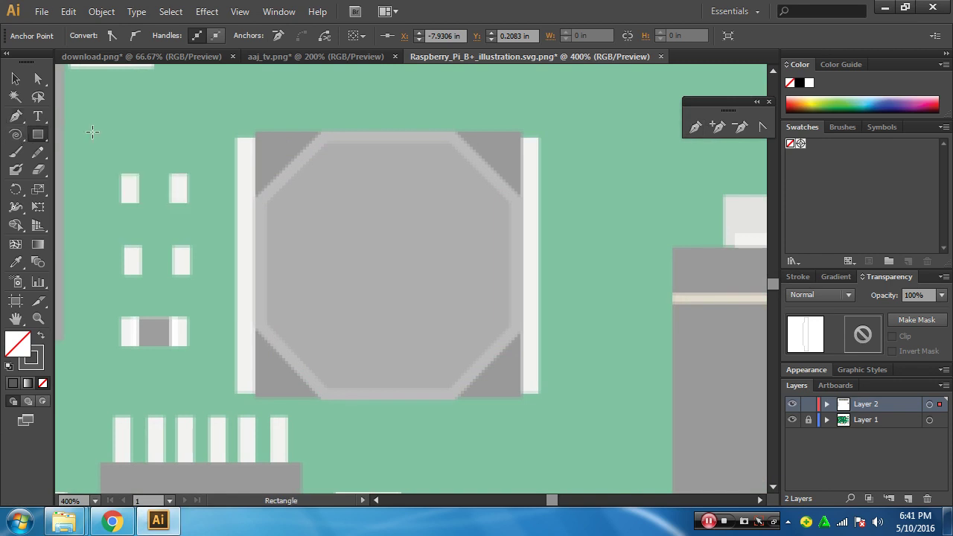
drag(235, 137, 537, 393)
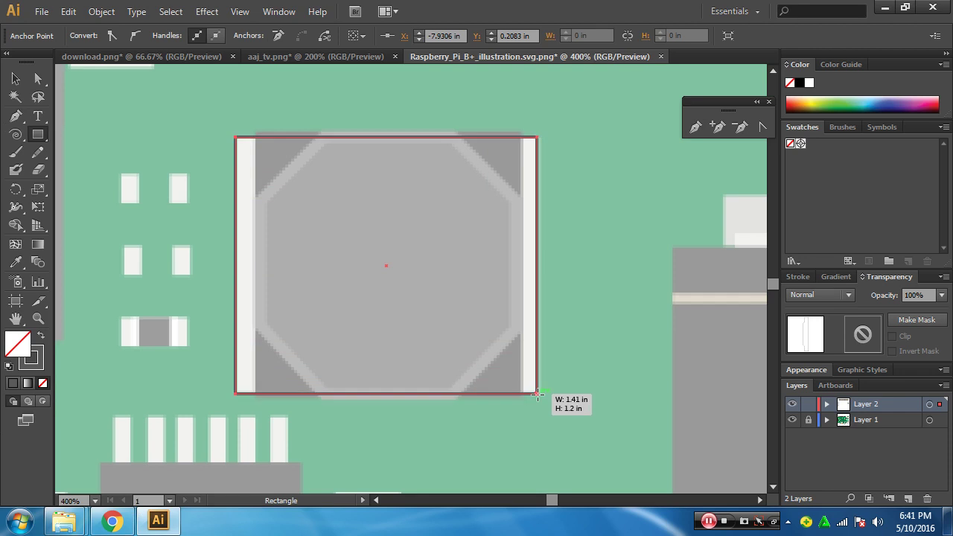
drag(255, 131, 521, 395)
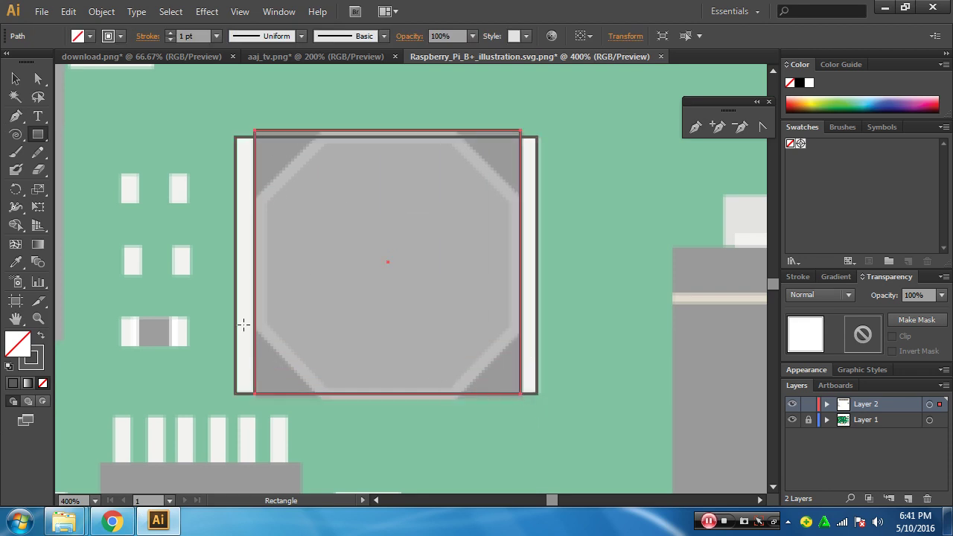
Draw an octagon with the Polygon tool over the inductor's face, fitted within the body rectangle
drag(39, 135, 123, 195)
drag(306, 157, 516, 331)
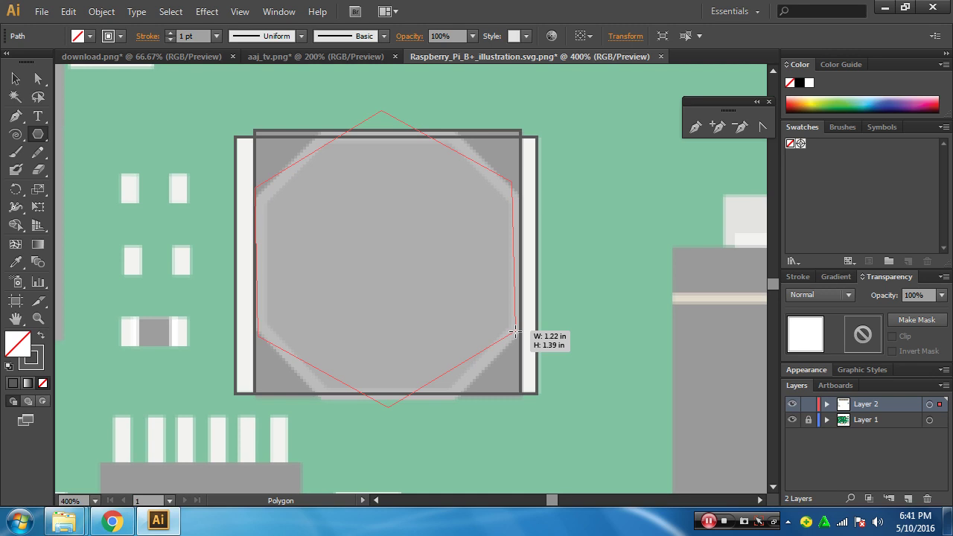
mouse_move(515, 332)
mouse_down()
mouse_move(475, 368)
mouse_move(501, 330)
mouse_move(473, 367)
mouse_move(512, 308)
mouse_move(515, 317)
mouse_up()
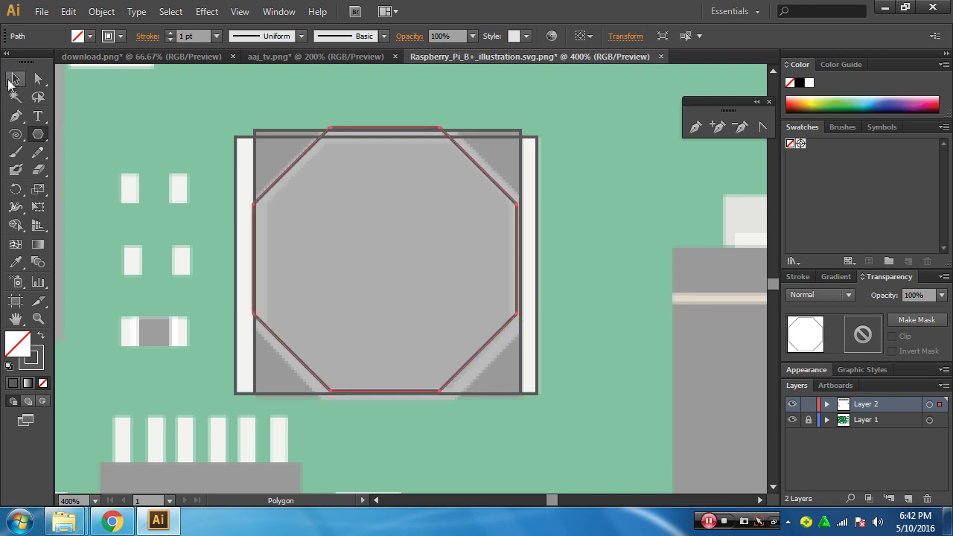
click(10, 82)
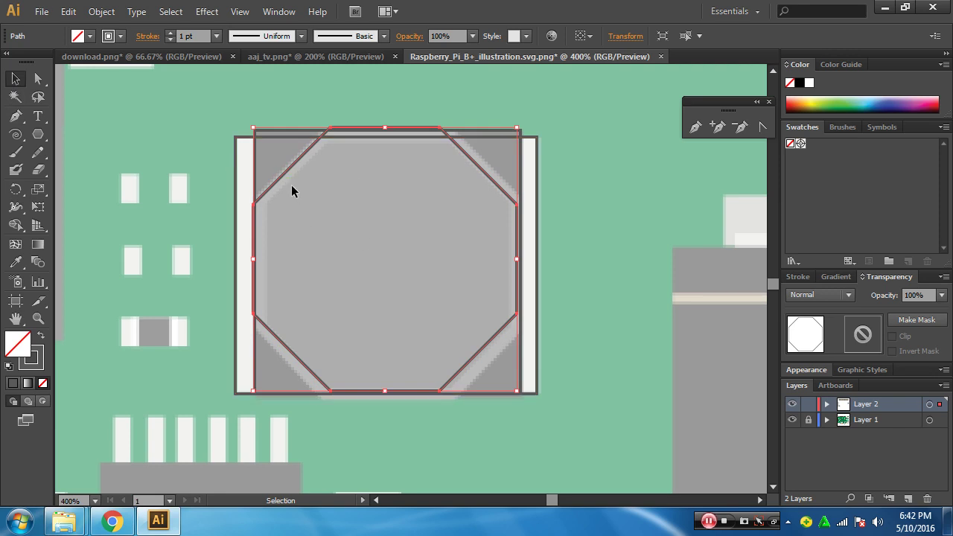
click(178, 140)
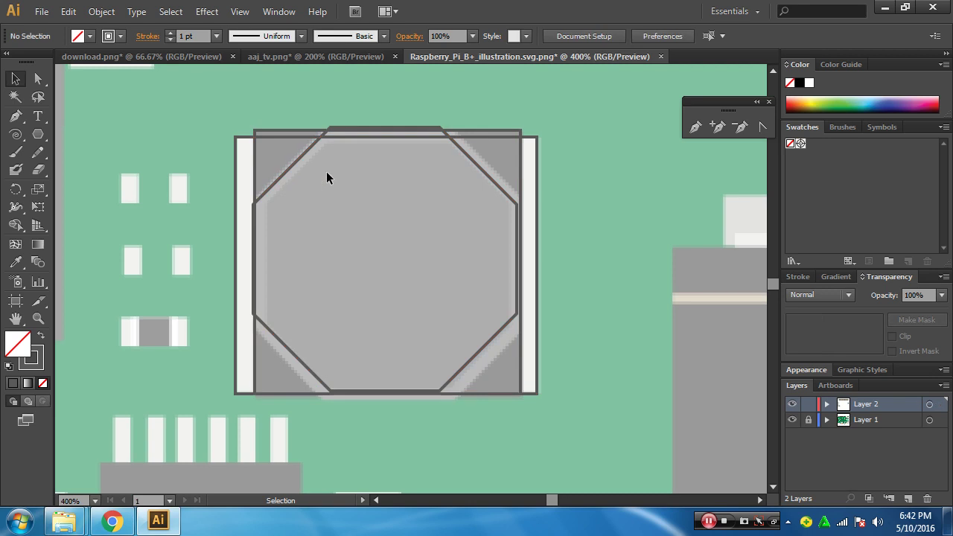
Fill the inductor's octagon with medium-dark grey, its body with darker grey and its pad rectangle with off-white, all sampled from the reference
click(285, 168)
click(20, 266)
click(350, 251)
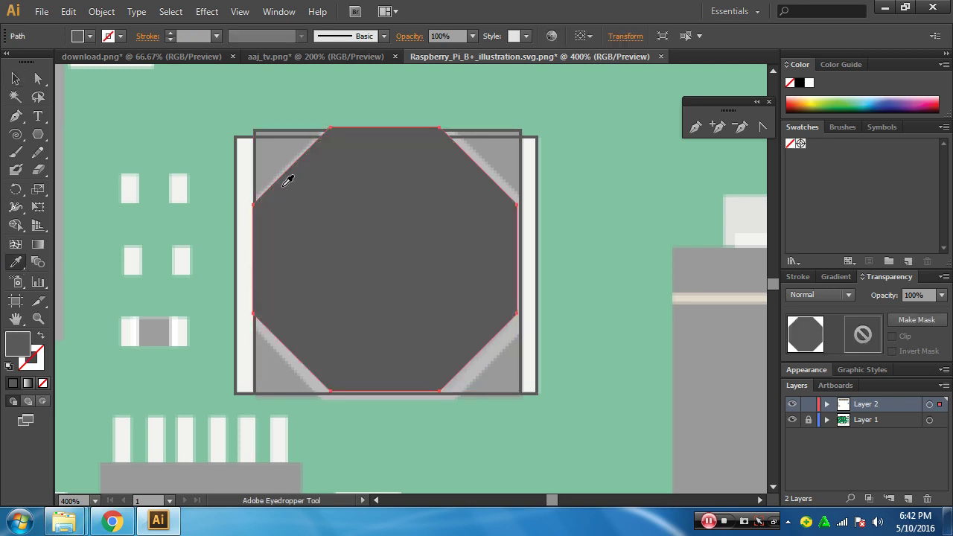
ctrl+click(254, 169)
click(256, 165)
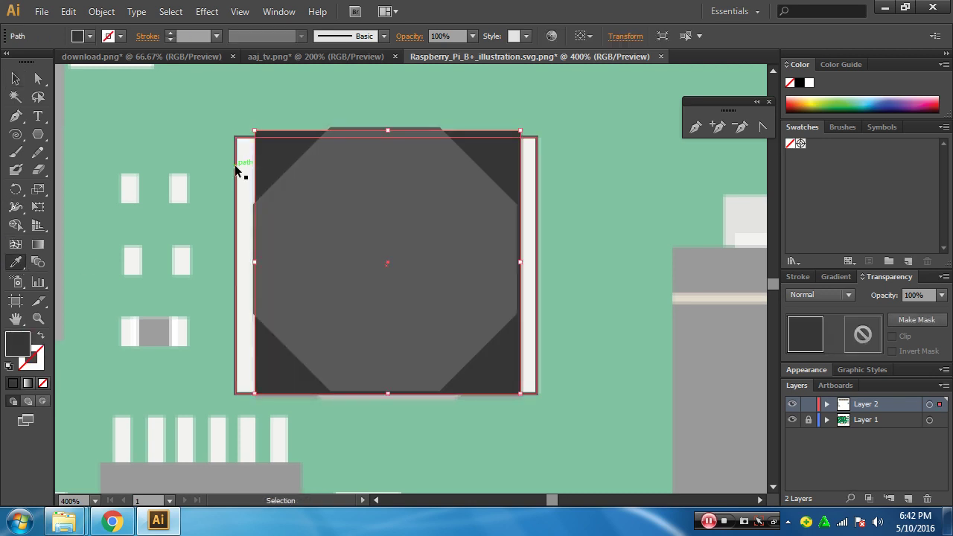
ctrl+click(235, 167)
click(243, 170)
Review the coloured inductor in context and look over the board's HDMI, camera connector and audio jack areas
drag(389, 332, 417, 271)
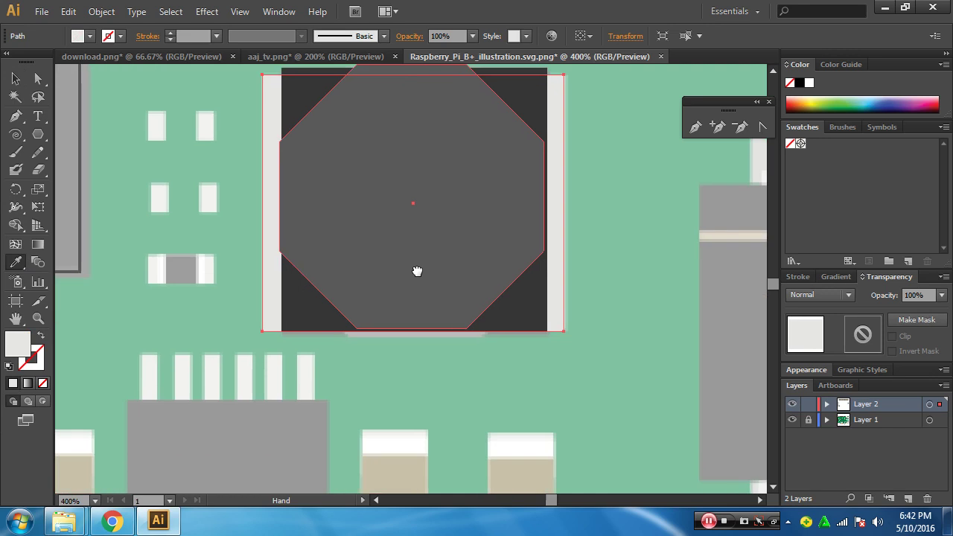
ctrl+alt+click(374, 269)
ctrl+alt+click(374, 271)
drag(342, 217, 325, 348)
ctrl+alt+click(382, 300)
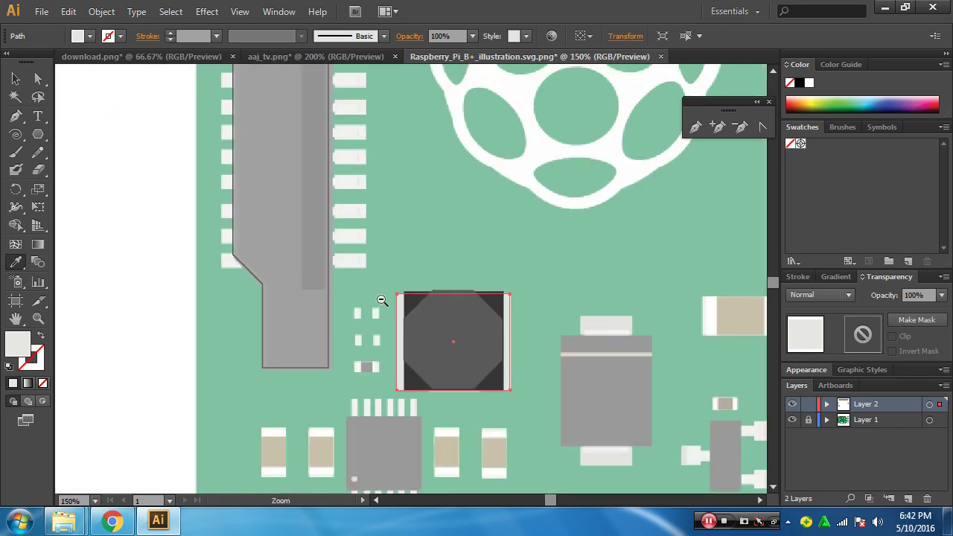
ctrl+alt+click(381, 302)
drag(492, 342, 327, 252)
ctrl+alt+click(413, 313)
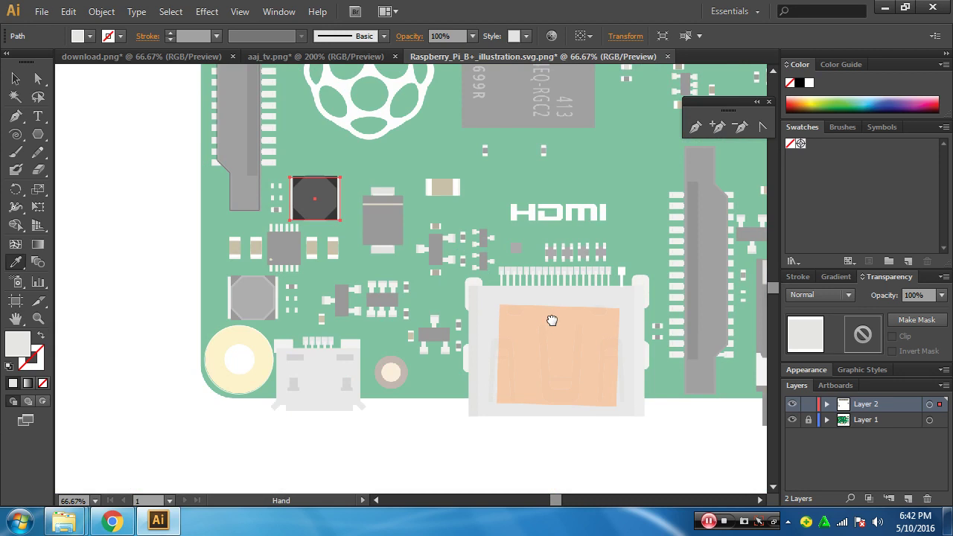
drag(552, 320, 244, 360)
drag(483, 331, 338, 422)
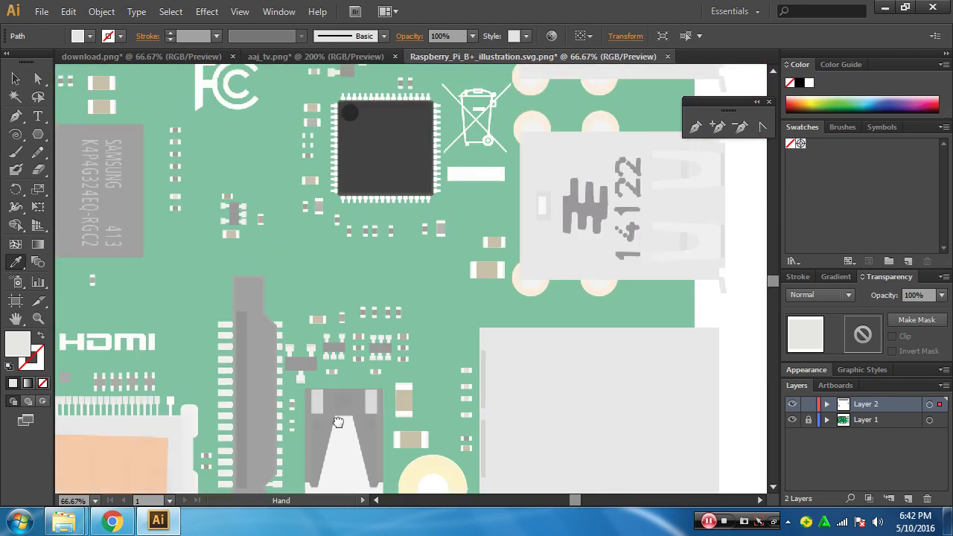
drag(346, 300, 462, 228)
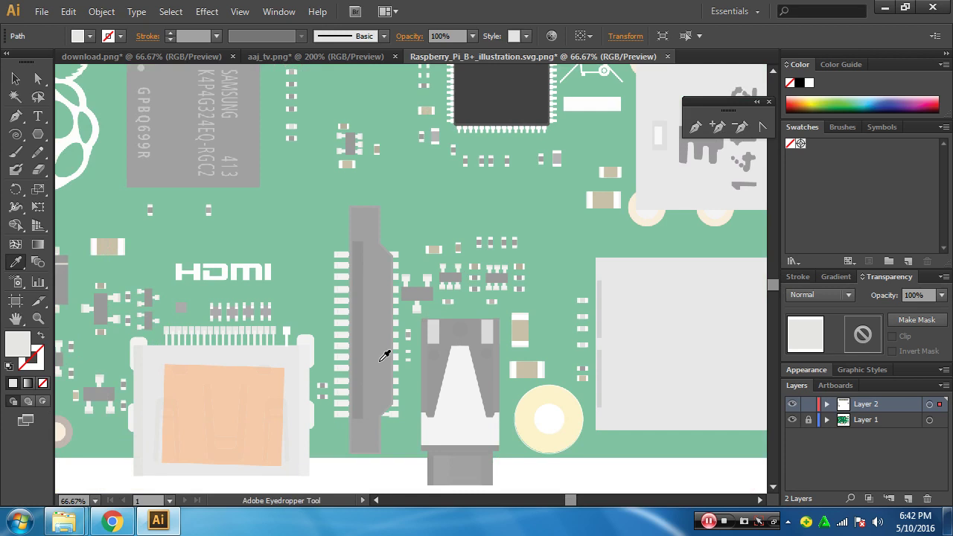
Look over the reference board's memory chip, camera connector, audio jack and USB port areas
drag(355, 265, 398, 421)
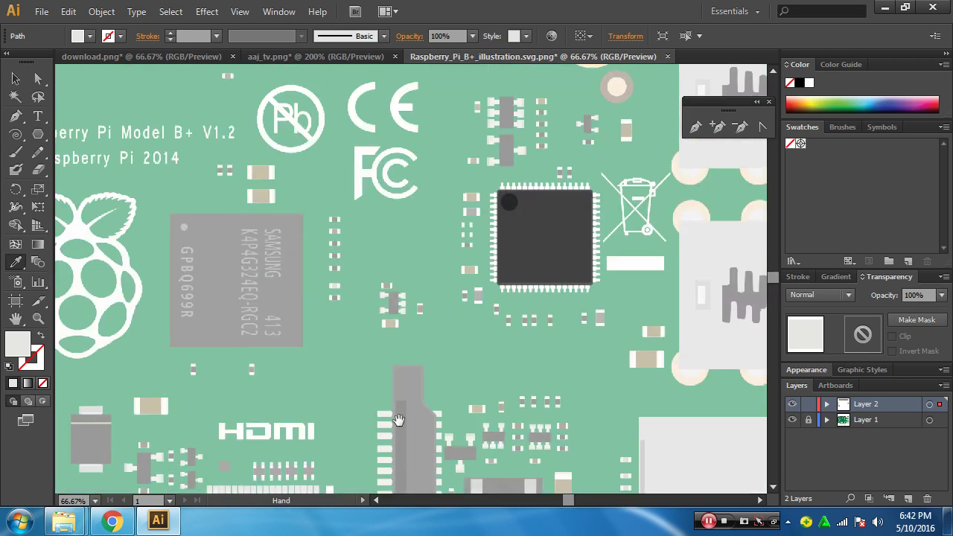
drag(394, 293, 309, 405)
drag(675, 399, 424, 347)
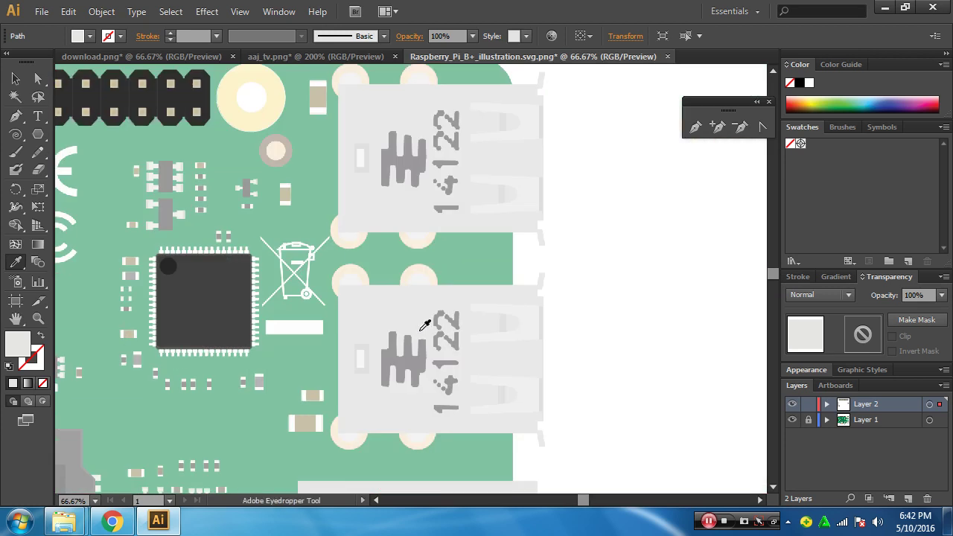
drag(352, 351, 447, 268)
drag(181, 478, 366, 328)
drag(301, 377, 325, 378)
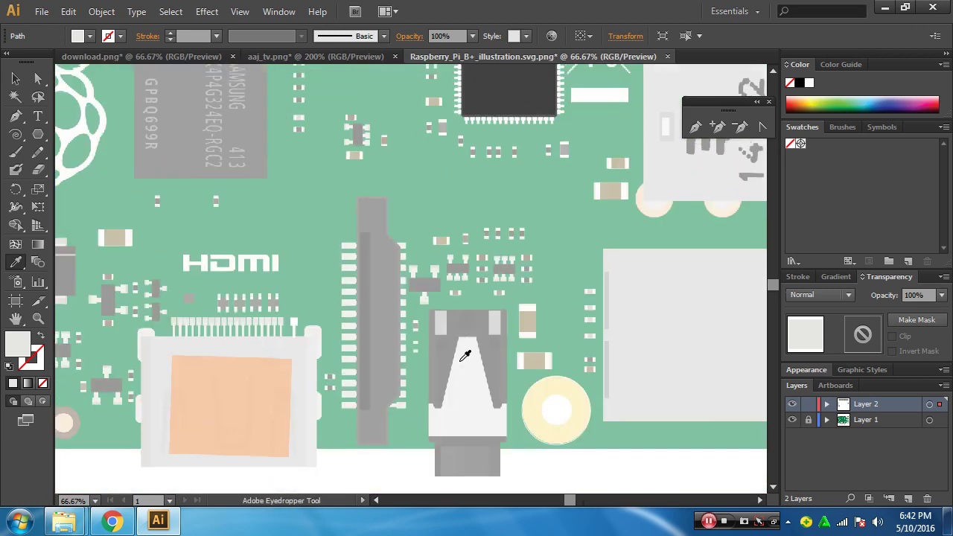
key(space)
key(super)
key(super)
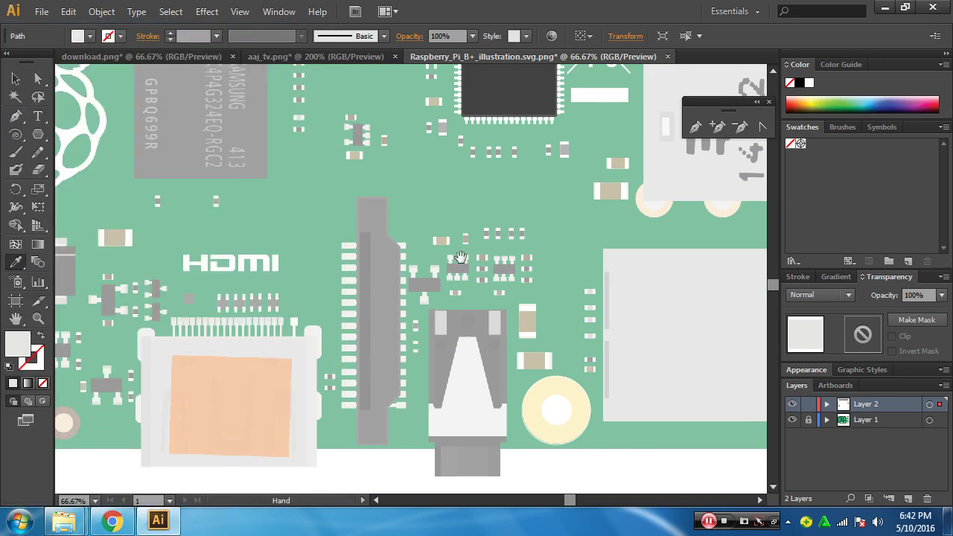
drag(621, 254, 271, 391)
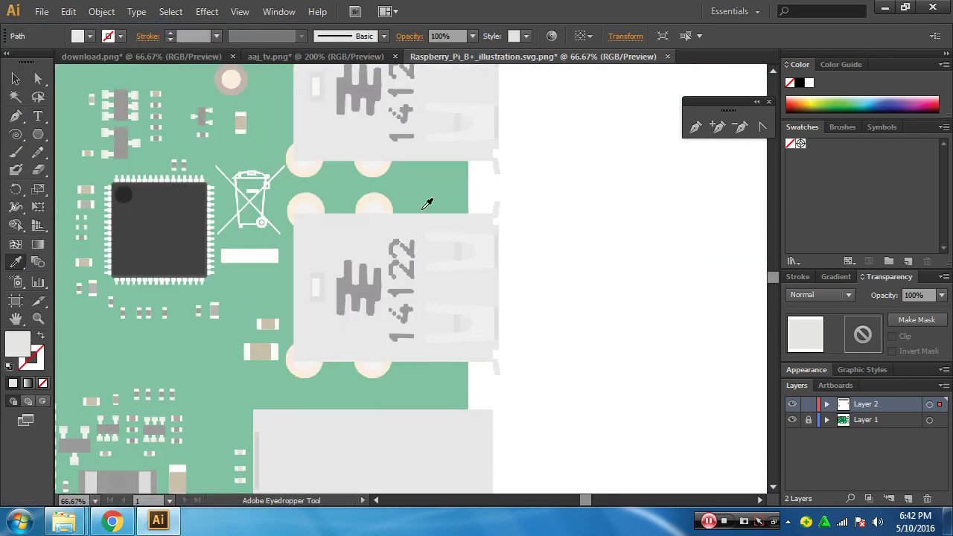
Examine the upper USB port up close, including its prongs and markings, and compare it with the whole board
key(space)
drag(471, 229, 473, 395)
click(460, 284)
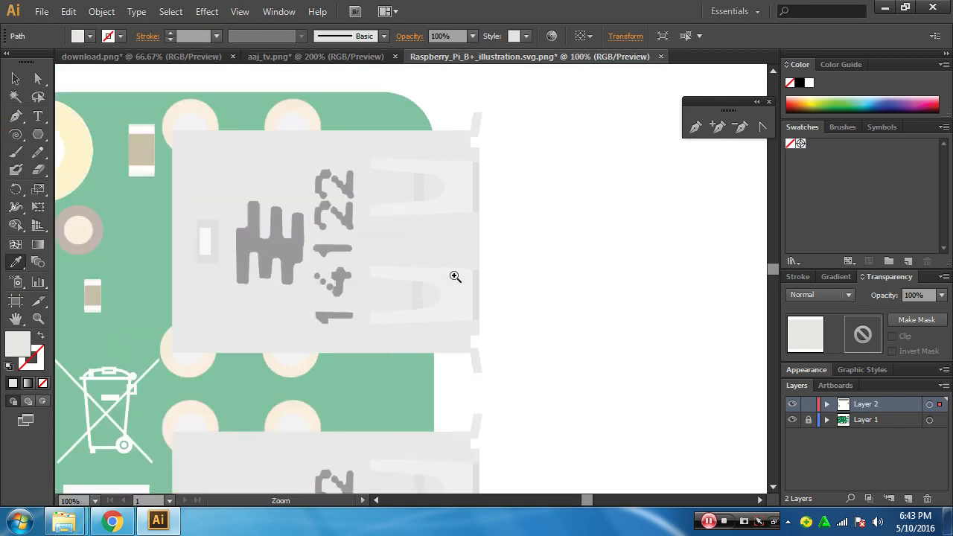
click(447, 277)
drag(442, 276, 510, 354)
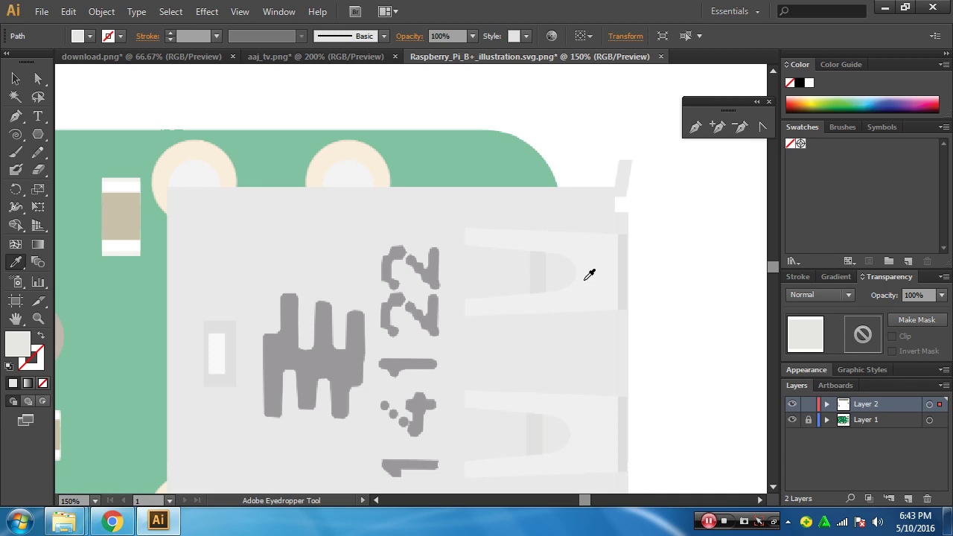
drag(532, 358, 523, 227)
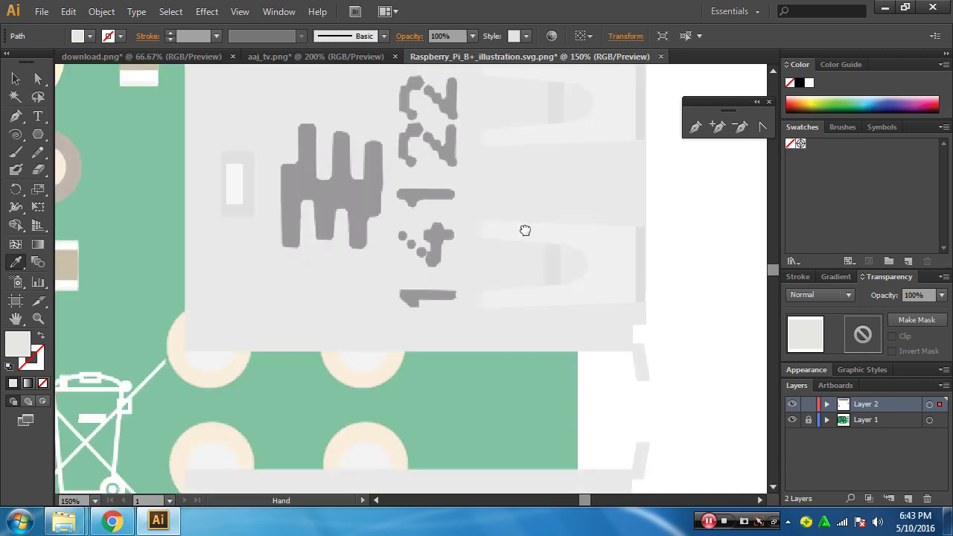
ctrl+alt+click(542, 322)
ctrl+alt+click(539, 323)
ctrl+alt+click(538, 323)
drag(236, 341, 511, 345)
drag(305, 361, 490, 330)
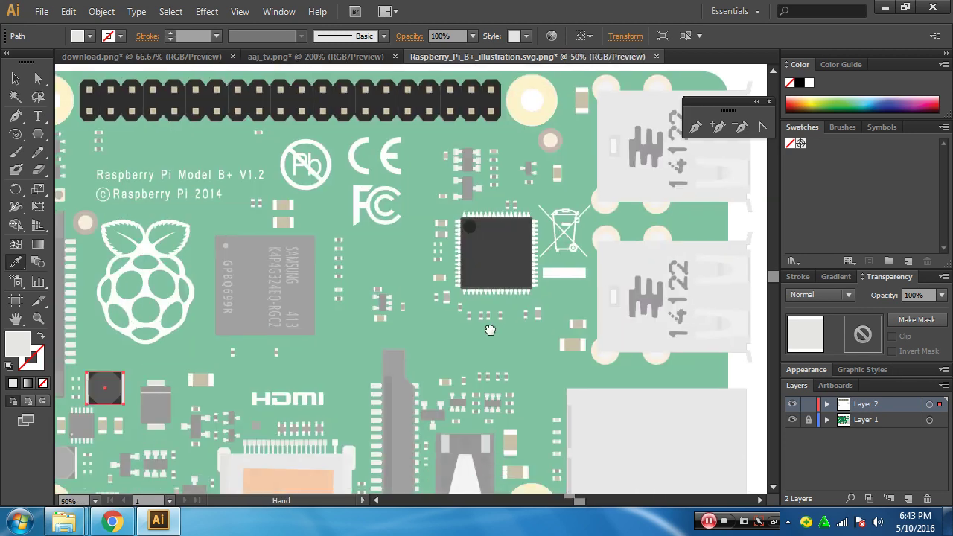
ctrl+alt+click(417, 349)
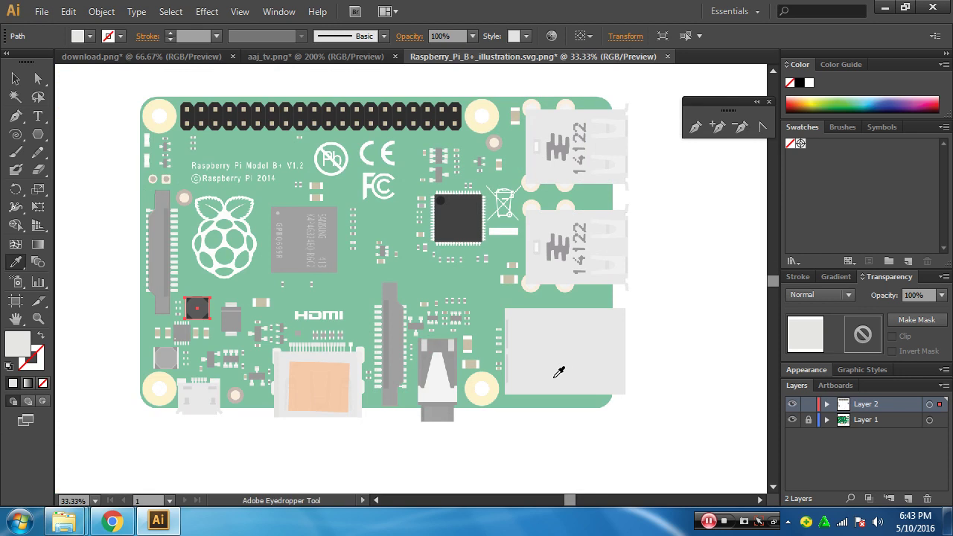
Add a new layer directly above the reference layer and draw a rounded rectangle on it covering the whole circuit board
click(868, 422)
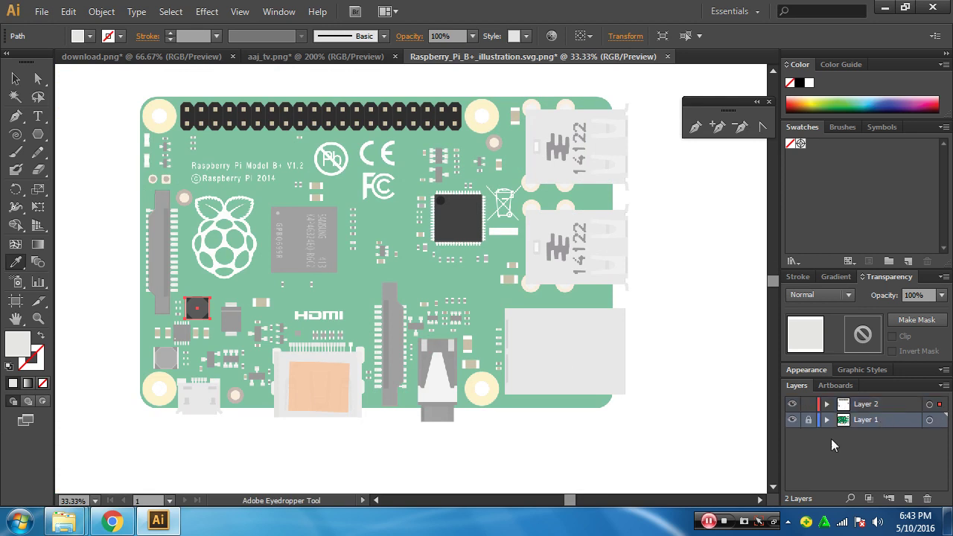
click(908, 498)
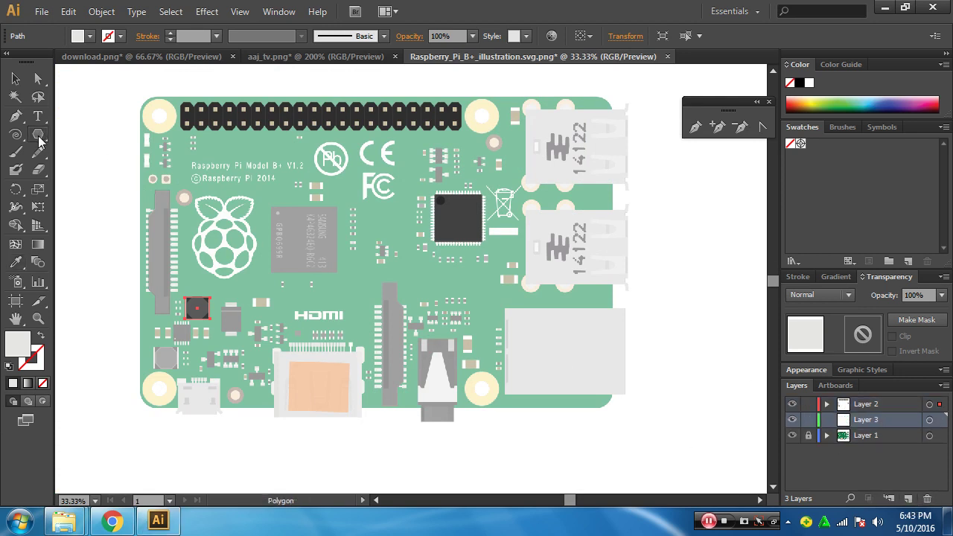
drag(38, 134, 112, 153)
drag(137, 96, 332, 274)
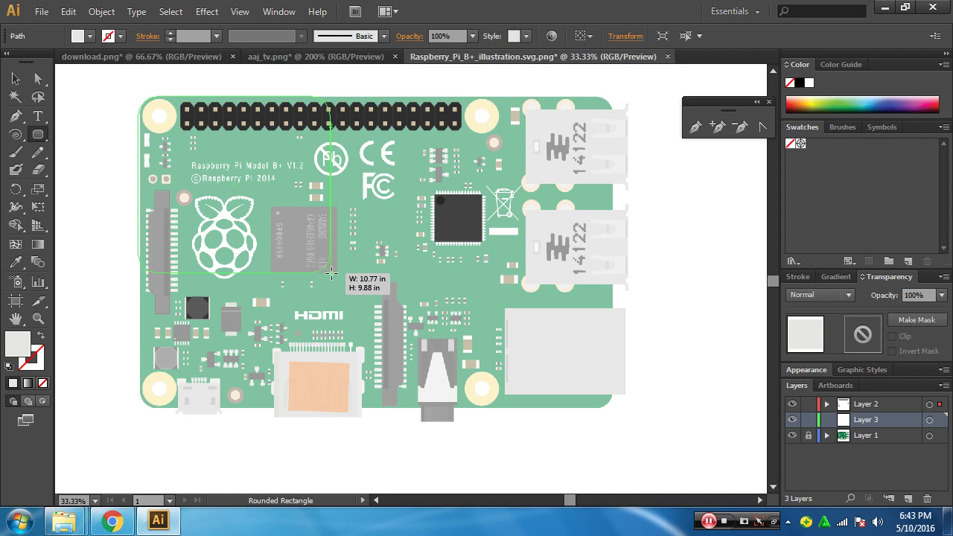
drag(332, 273, 614, 407)
Shift the board rectangle slightly right to expose the reference's edge and fill it with the green sampled there
key(v)
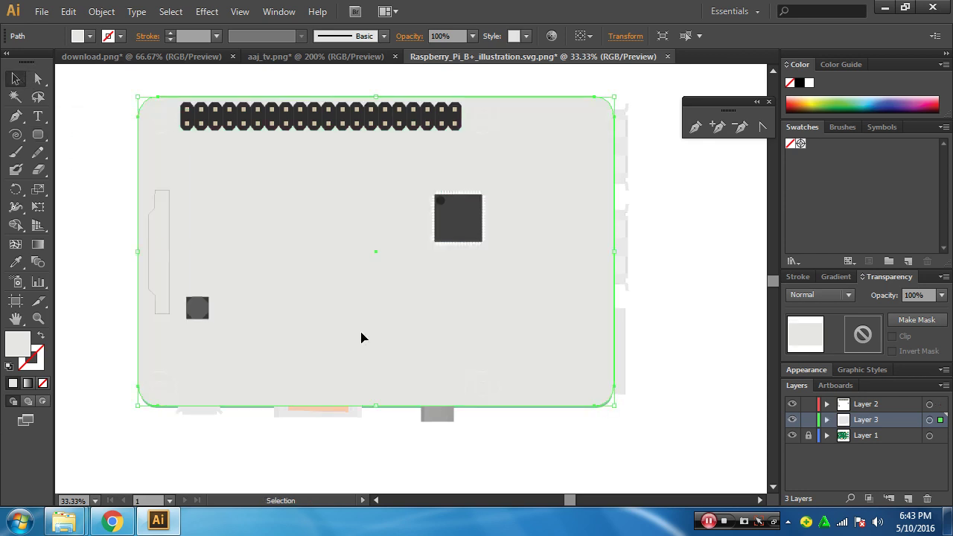
drag(344, 229, 352, 230)
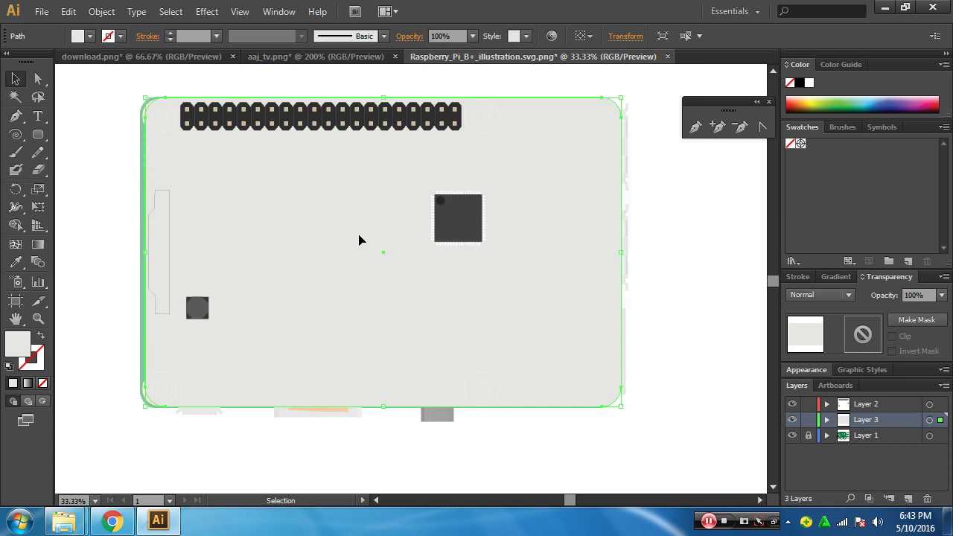
click(16, 261)
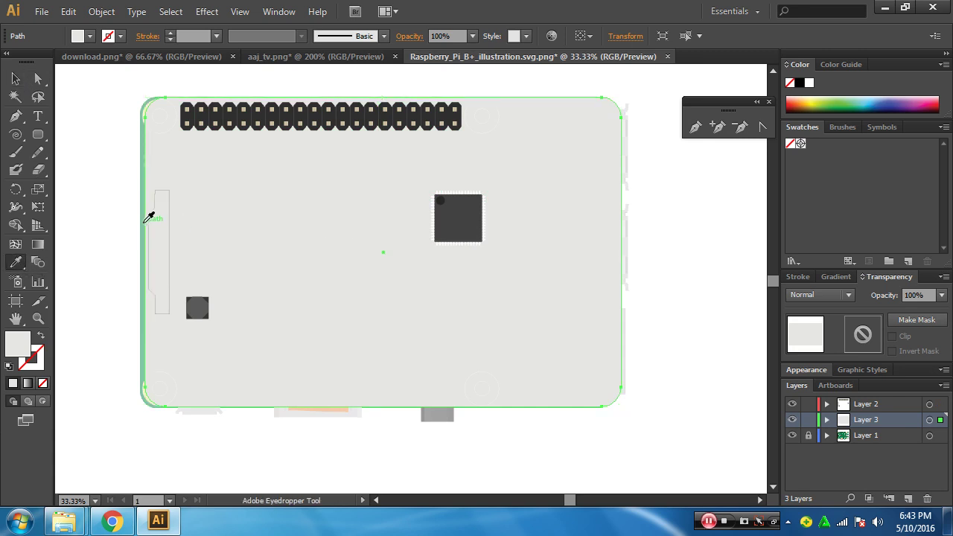
click(148, 222)
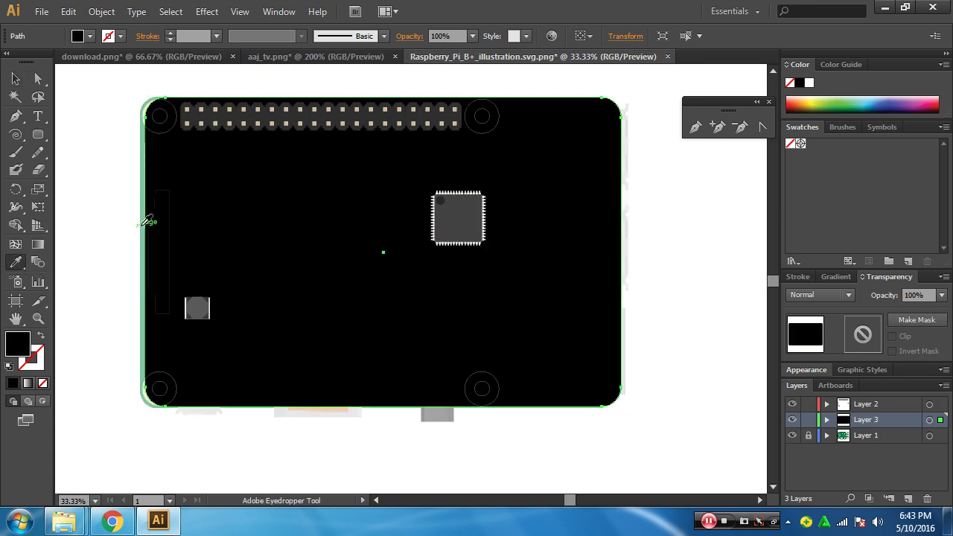
click(147, 215)
Nudge the green board rectangle left until its left edge lines up with the reference board's edge
click(15, 79)
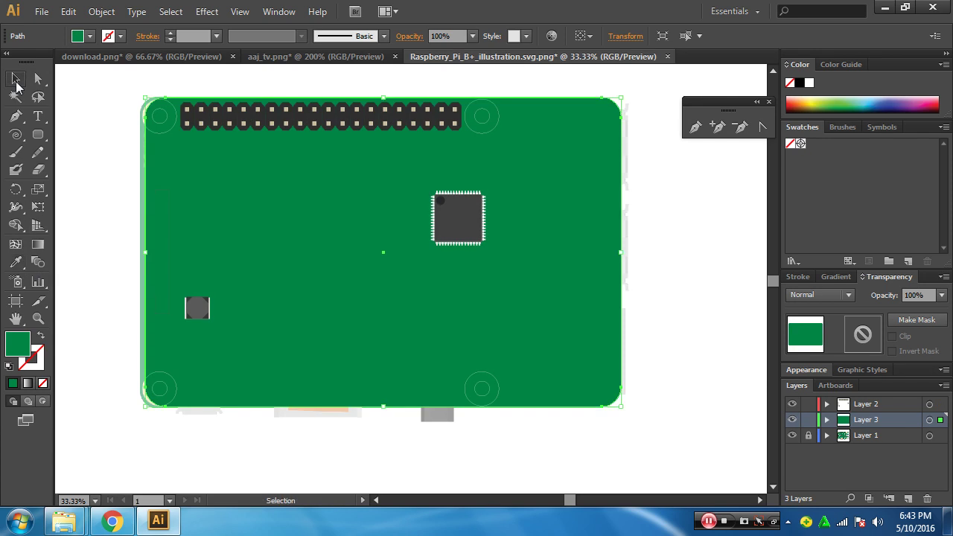
key(Left)
key(Left)
key(Left)
key(Left)
key(Left)
key(Left)
key(Left)
key(Left)
key(Left)
key(Left)
key(Left)
key(Left)
key(Left)
key(Left)
key(Left)
key(Left)
key(Left)
key(Left)
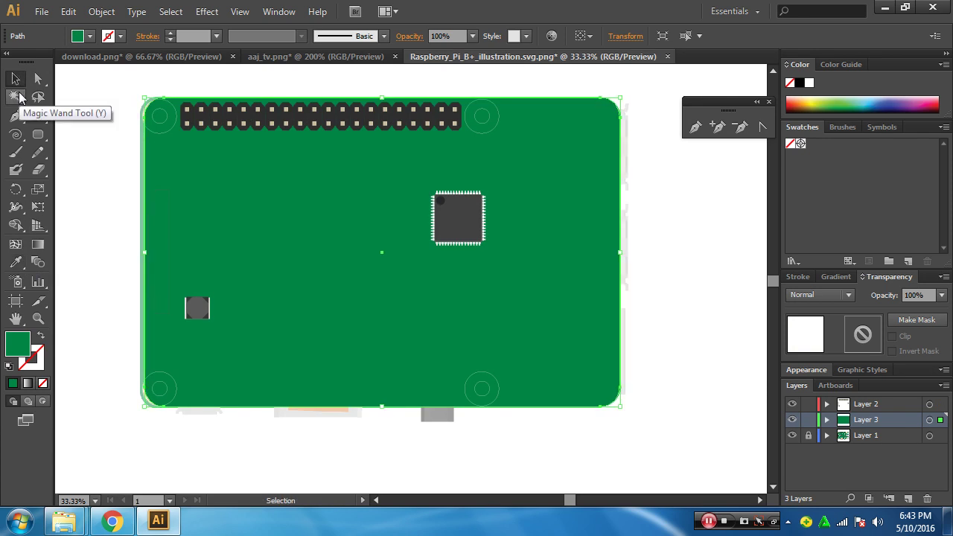
key(Left)
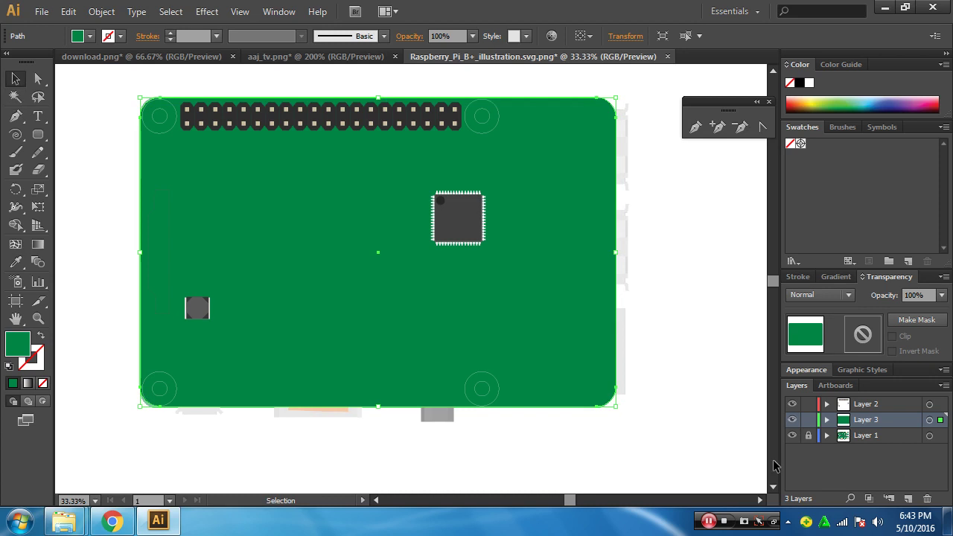
Hide the reference image layer and inspect the black chip and its pins up close against the green board
click(792, 436)
drag(530, 305, 582, 400)
ctrl+click(525, 335)
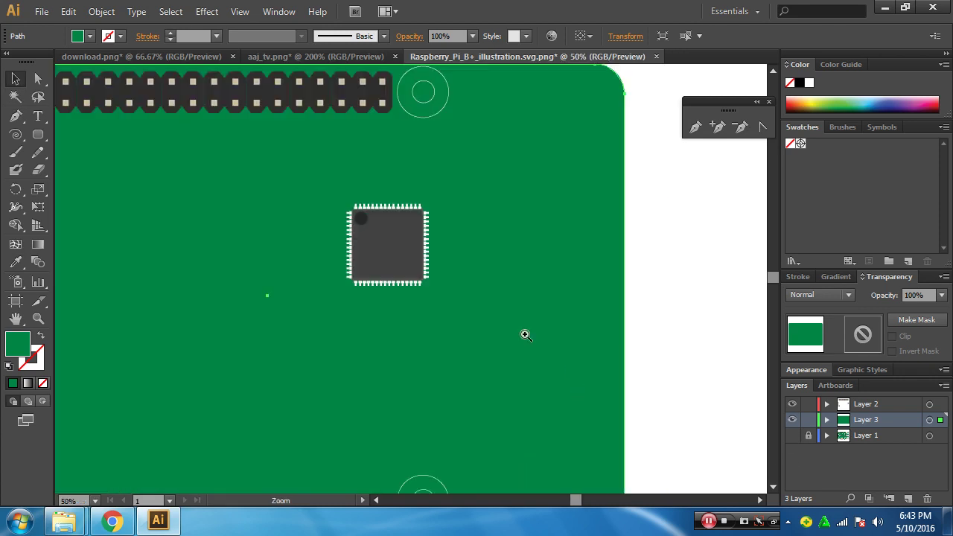
drag(417, 114, 514, 193)
drag(519, 336, 489, 297)
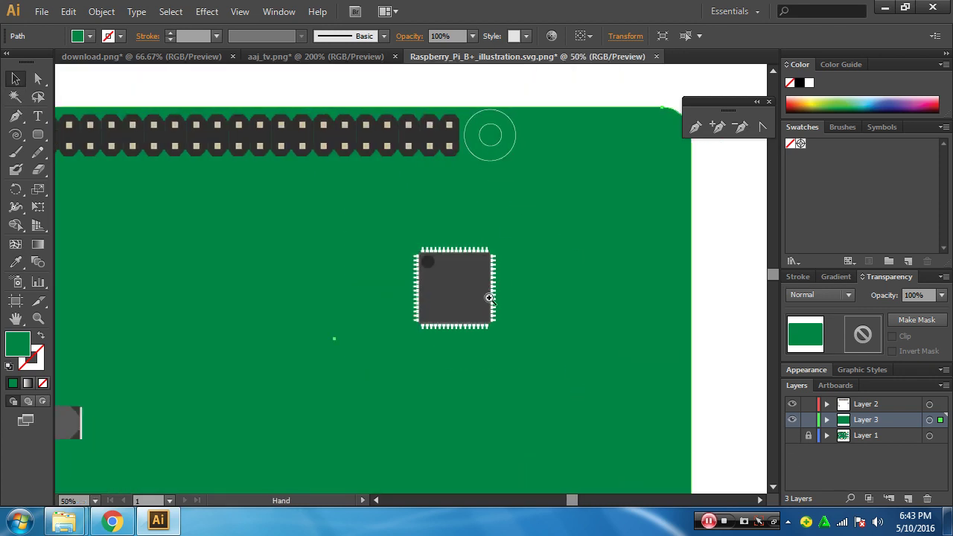
ctrl+click(488, 301)
ctrl+click(487, 301)
drag(252, 227, 536, 269)
ctrl+click(501, 219)
ctrl+click(501, 218)
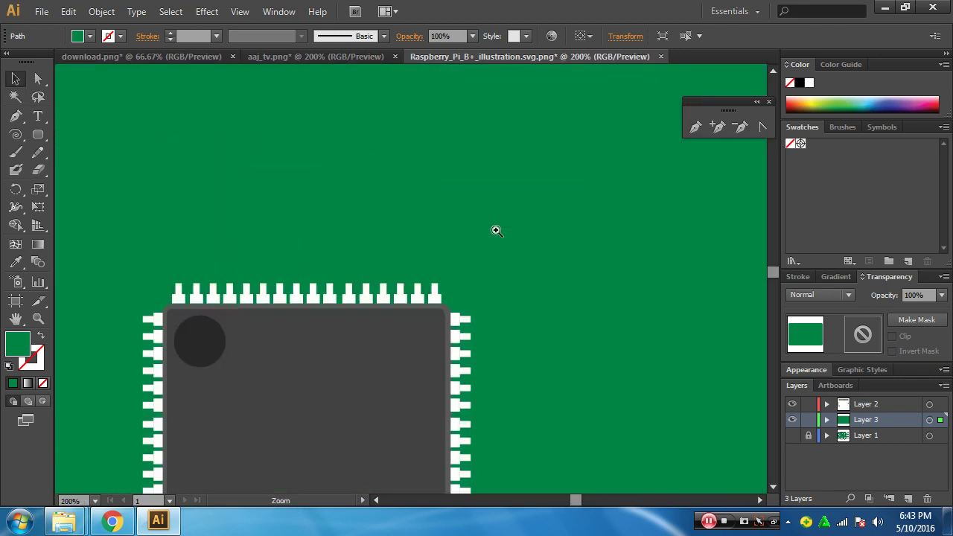
drag(363, 355, 475, 291)
click(393, 327)
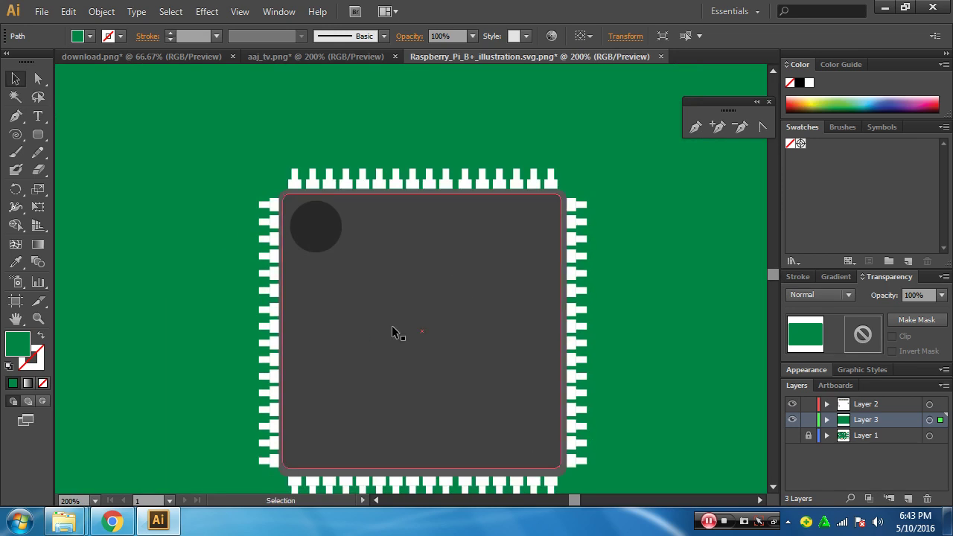
drag(382, 351, 479, 323)
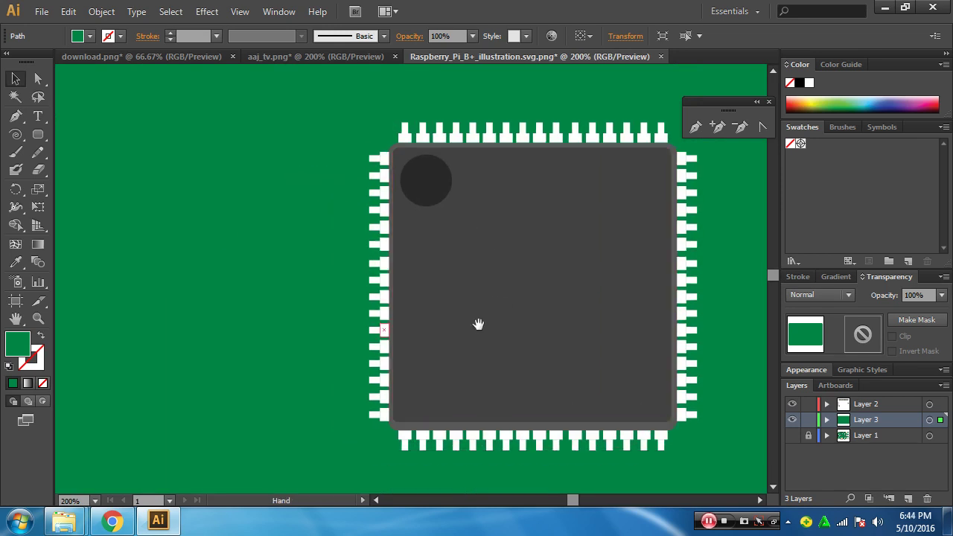
Inspect the board's lower-left corner, including the mounting hole circles, ribbon connector outline and inductor
ctrl+alt+click(440, 343)
ctrl+alt+click(438, 344)
ctrl+alt+click(422, 346)
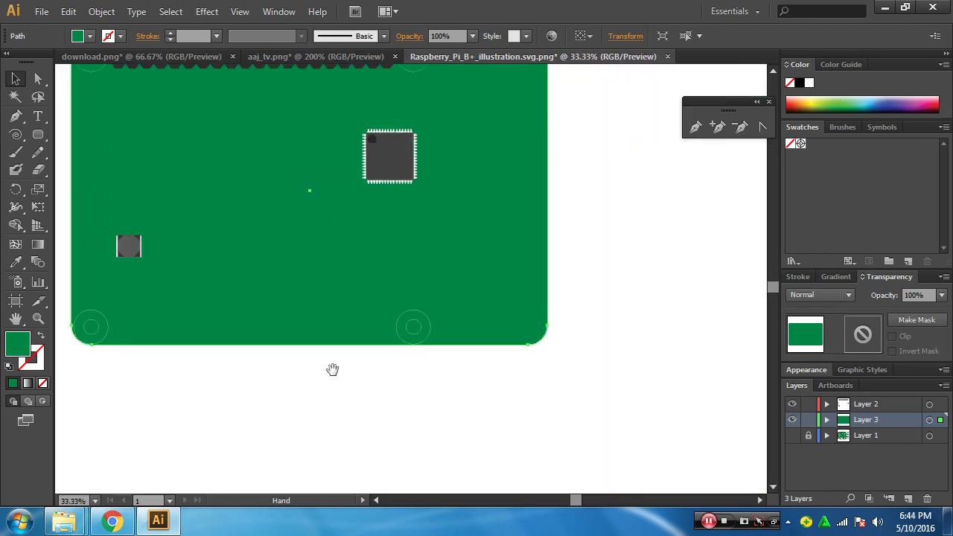
drag(257, 345, 438, 461)
ctrl+click(354, 353)
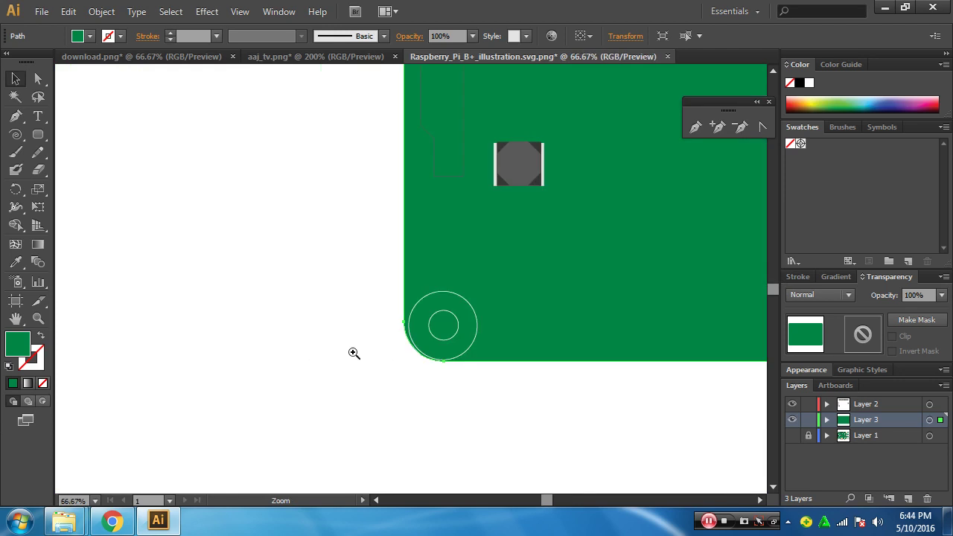
ctrl+click(555, 176)
ctrl+click(556, 176)
drag(247, 371, 580, 333)
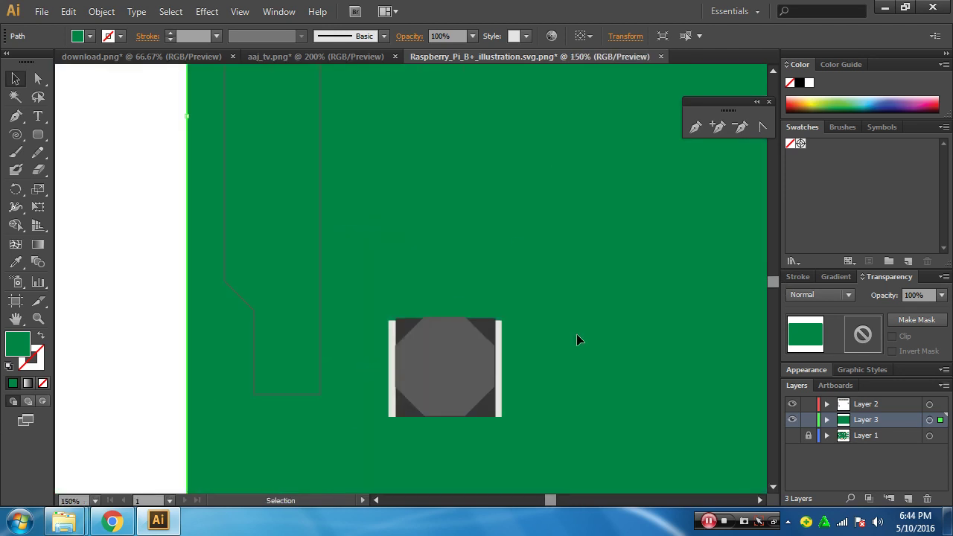